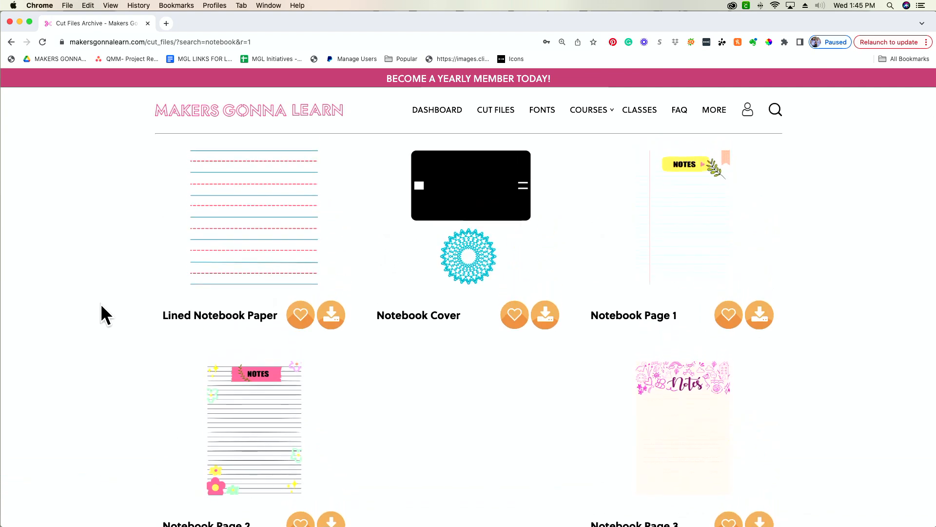
Open the Makers Gonna Learn home page, go to the member dashboard and enter the cut files library
{"action": "left_click", "coordinate": [298, 112]}
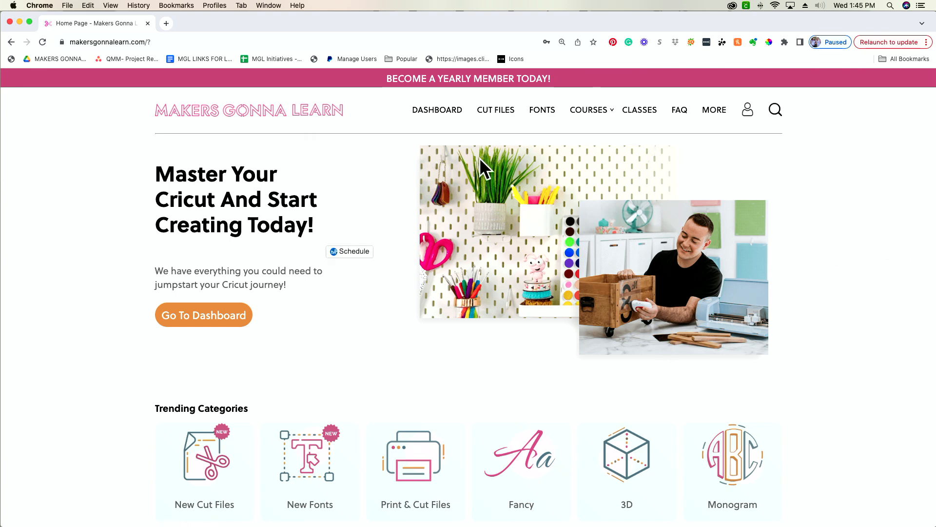
{"action": "left_click", "coordinate": [442, 111]}
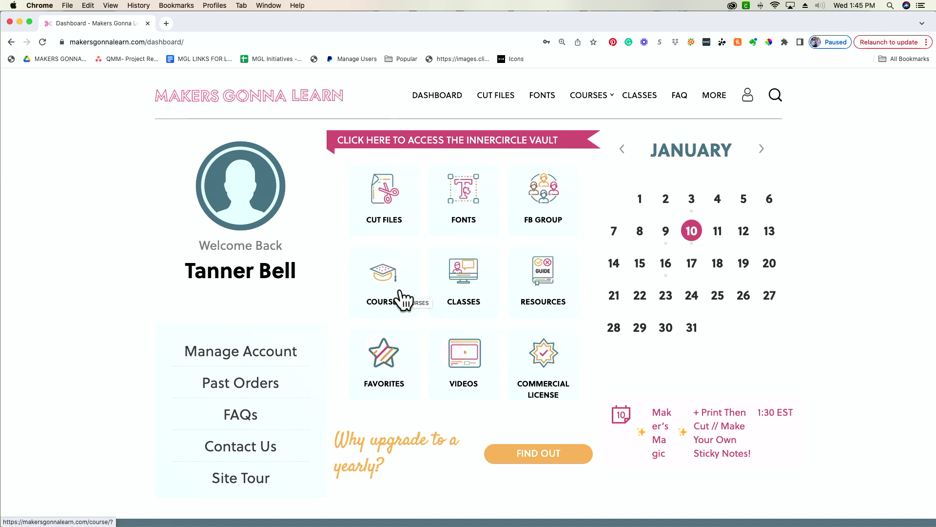
{"action": "scroll", "coordinate": [398, 295], "scroll_direction": "down", "scroll_amount": 3}
{"action": "scroll", "coordinate": [403, 294], "scroll_direction": "up", "scroll_amount": 3}
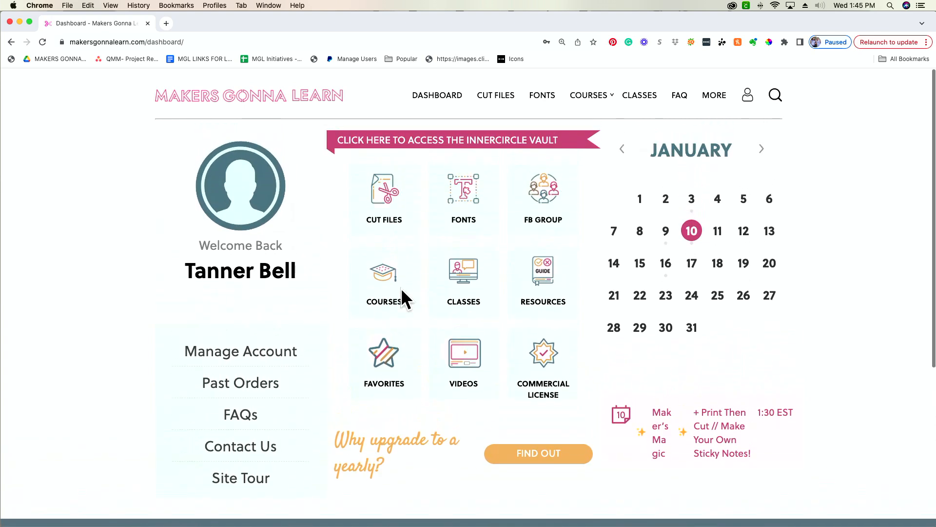
{"action": "left_click", "coordinate": [381, 205]}
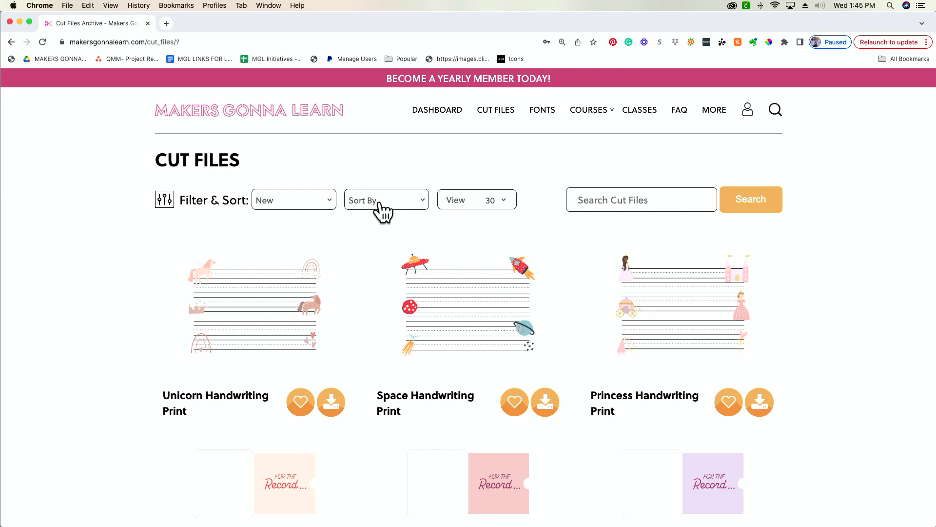
Browse the newest cut files in the library, including the handwriting prints and the other recent designs
{"action": "scroll", "coordinate": [414, 251], "scroll_direction": "down", "scroll_amount": 4}
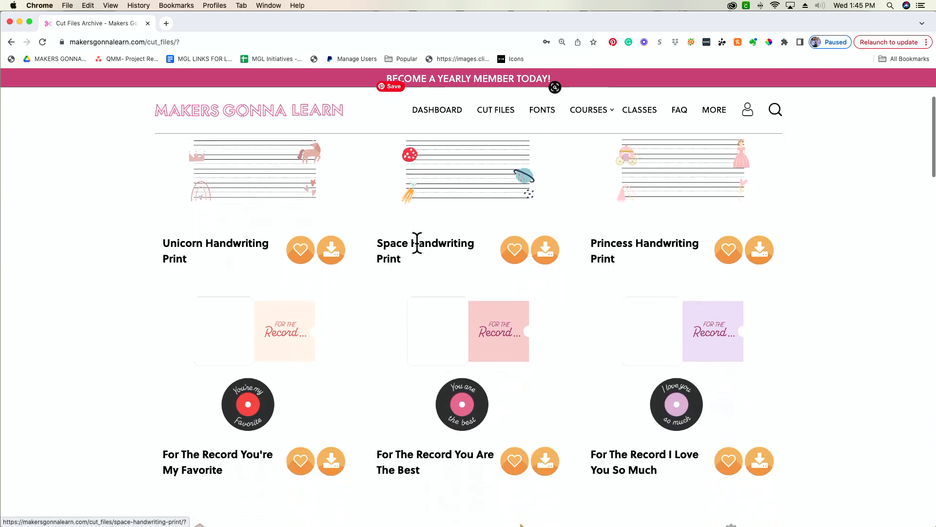
{"action": "scroll", "coordinate": [417, 241], "scroll_direction": "up", "scroll_amount": 4}
{"action": "scroll", "coordinate": [271, 253], "scroll_direction": "down", "scroll_amount": 1}
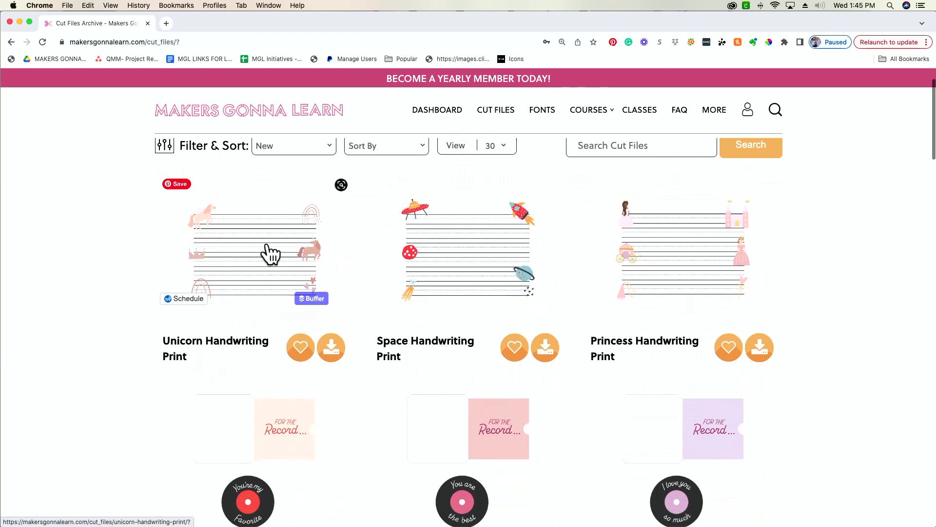
{"action": "scroll", "coordinate": [370, 285], "scroll_direction": "down", "scroll_amount": 5}
{"action": "scroll", "coordinate": [370, 287], "scroll_direction": "down", "scroll_amount": 8}
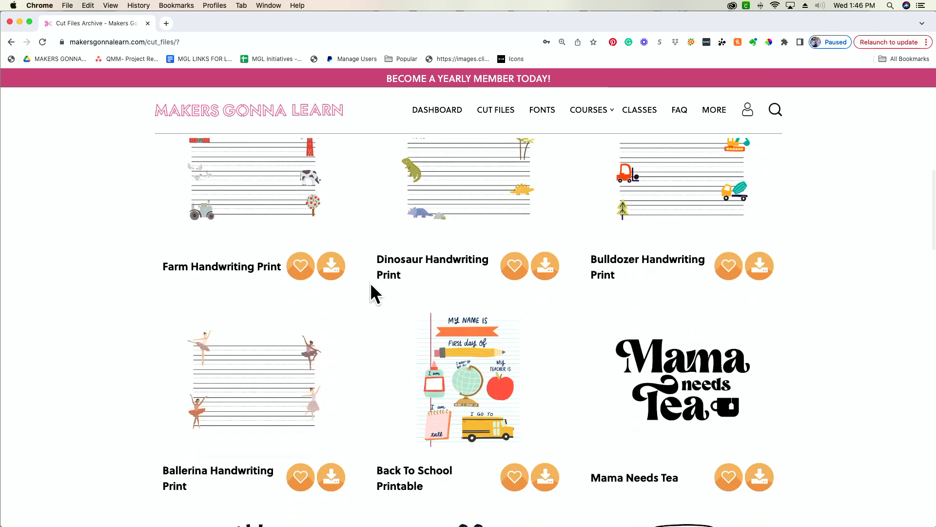
{"action": "scroll", "coordinate": [371, 285], "scroll_direction": "down", "scroll_amount": 1}
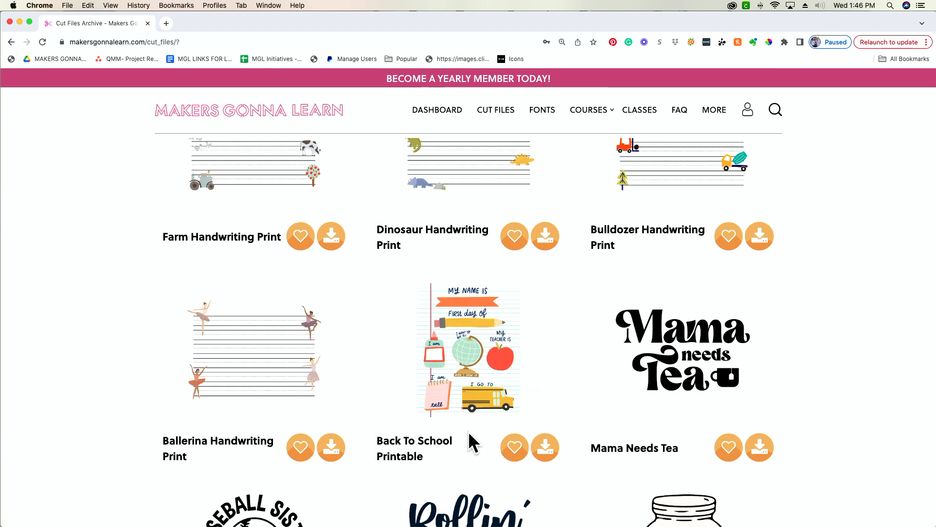
{"action": "scroll", "coordinate": [468, 431], "scroll_direction": "down", "scroll_amount": 5}
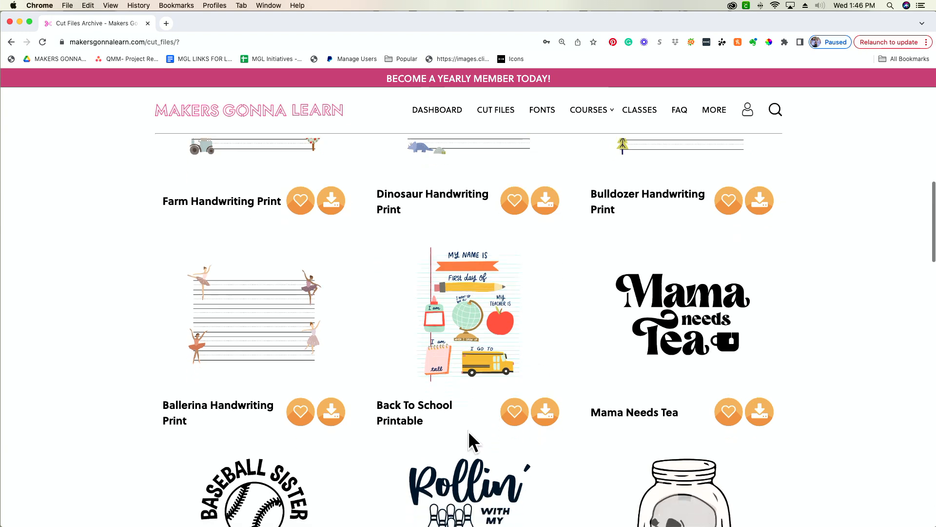
{"action": "scroll", "coordinate": [471, 443], "scroll_direction": "down", "scroll_amount": 3}
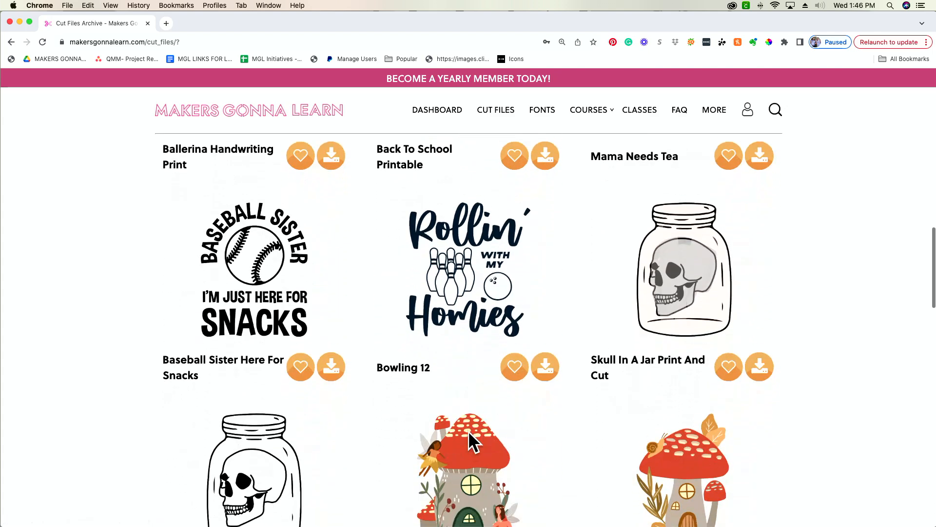
{"action": "scroll", "coordinate": [471, 443], "scroll_direction": "up", "scroll_amount": 12}
{"action": "scroll", "coordinate": [469, 441], "scroll_direction": "up", "scroll_amount": 5}
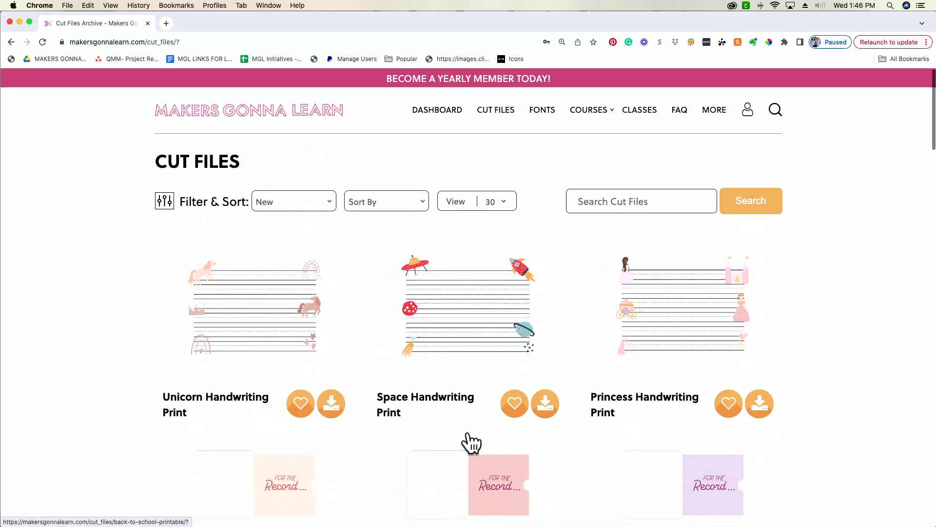
Search the cut files library for "Notebook"
{"action": "left_click", "coordinate": [628, 202]}
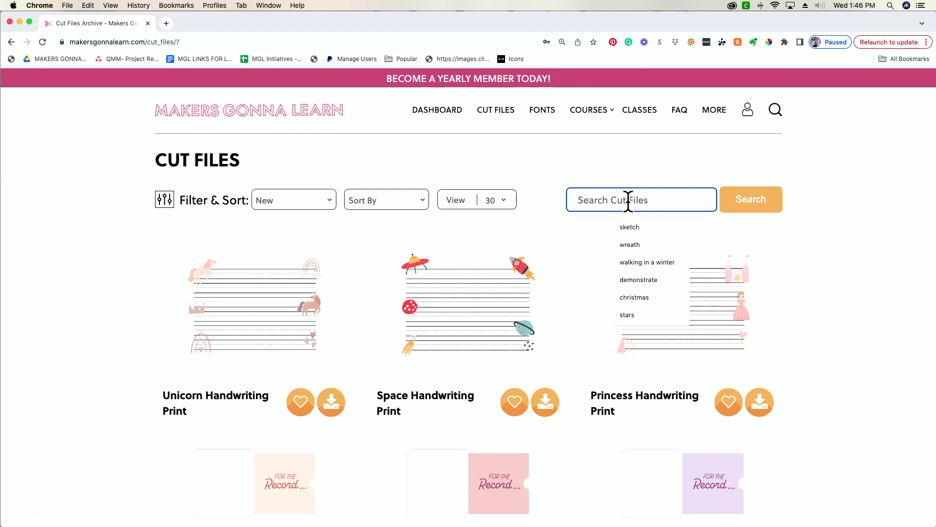
{"action": "type", "text": "Notenbo"}
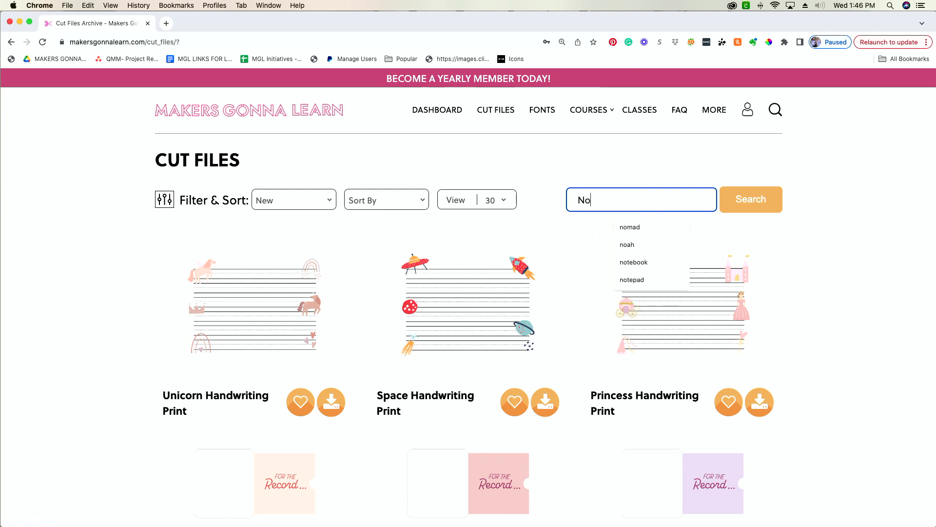
{"action": "key", "text": "BackSpace"}
{"action": "type", "text": "book"}
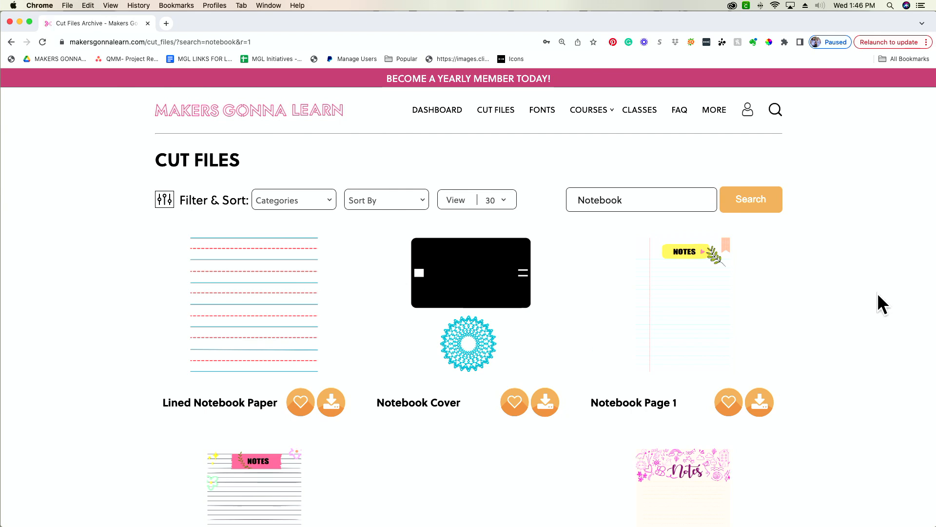
Review the notebook designs, viewing the detail pages of Notebook Page 3 and Notebook Page 2, and return to the search results
{"action": "scroll", "coordinate": [876, 293], "scroll_direction": "down", "scroll_amount": 3}
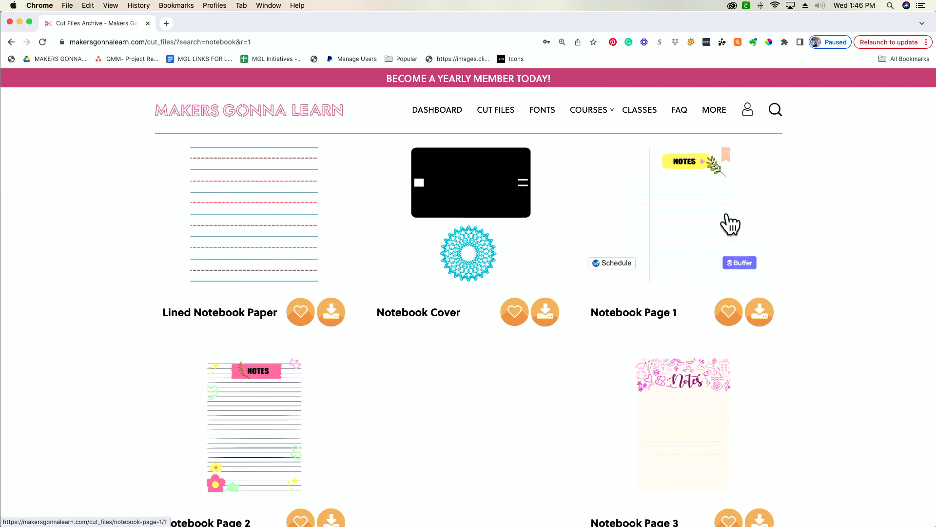
{"action": "scroll", "coordinate": [688, 229], "scroll_direction": "up", "scroll_amount": 1}
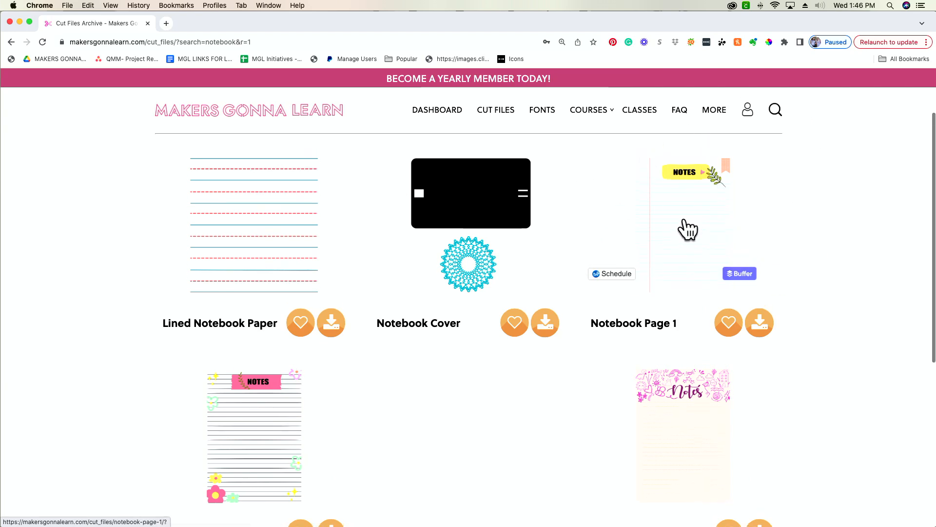
{"action": "scroll", "coordinate": [687, 229], "scroll_direction": "down", "scroll_amount": 3}
{"action": "left_click", "coordinate": [673, 338]}
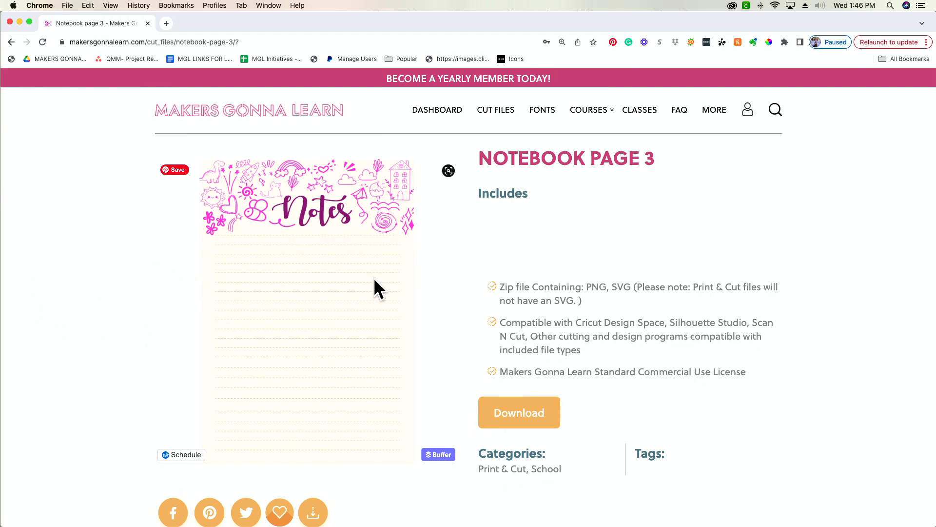
{"action": "left_click", "coordinate": [10, 42]}
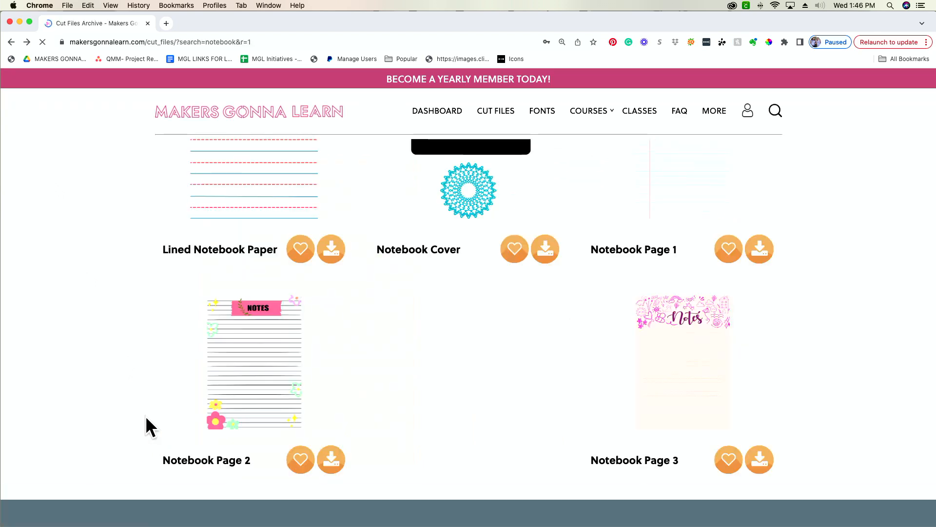
{"action": "left_click", "coordinate": [287, 373]}
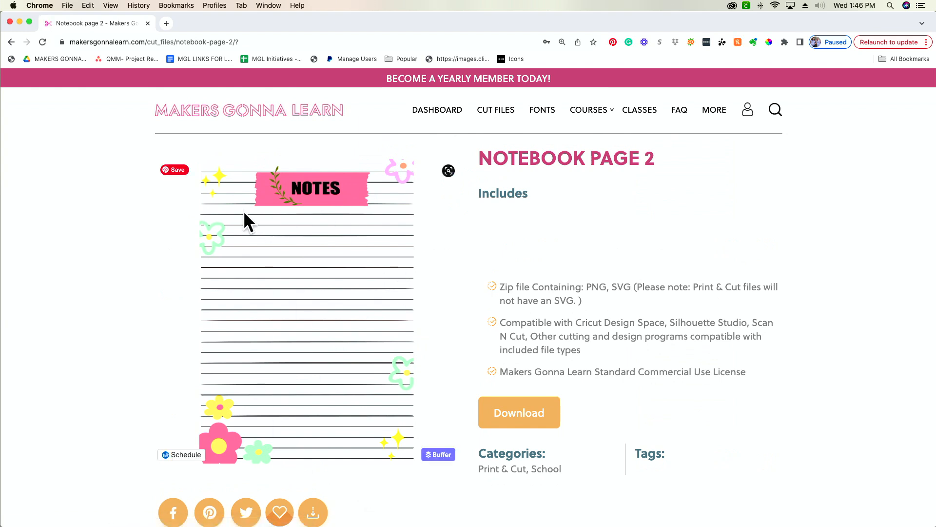
{"action": "left_click", "coordinate": [10, 42]}
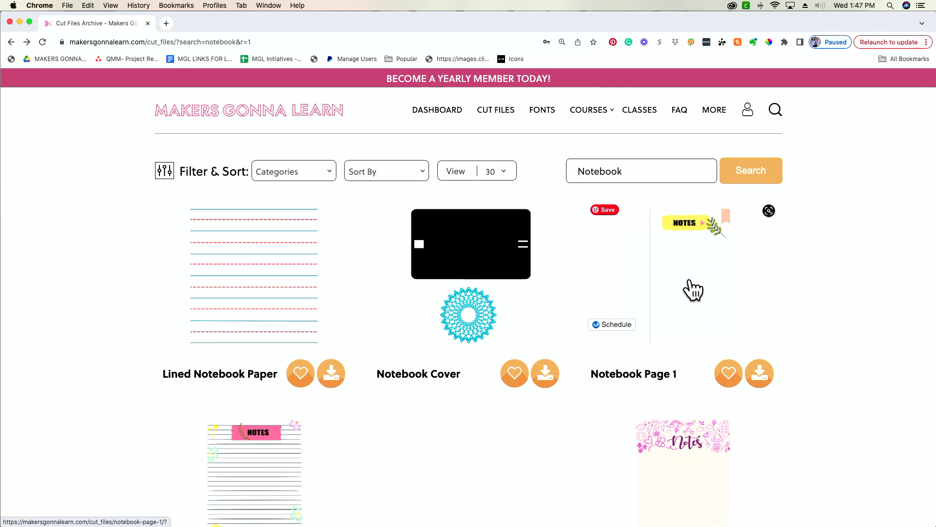
Download the Notebook Page 1 cut file and extract notebook-page-198.zip into the Downloads folder
{"action": "left_click", "coordinate": [759, 376]}
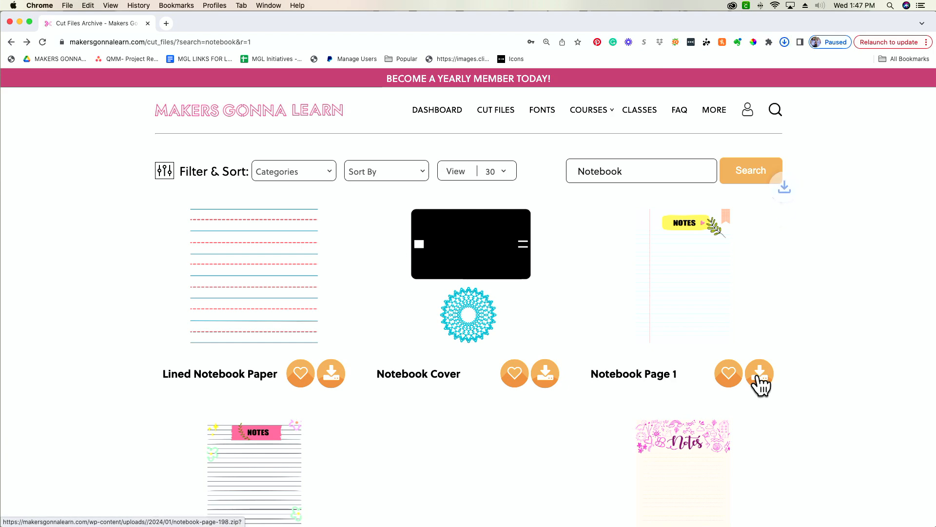
{"action": "mouse_move", "coordinate": [758, 74]}
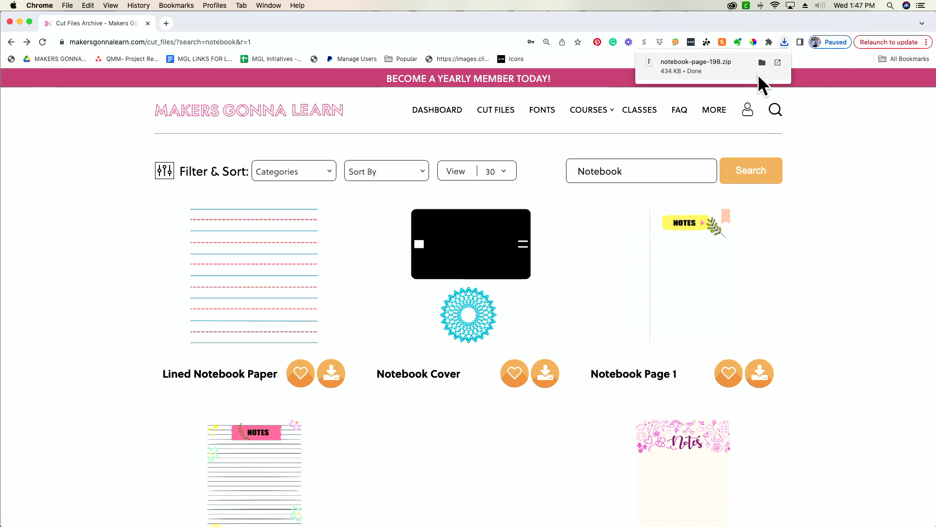
{"action": "left_click", "coordinate": [700, 70]}
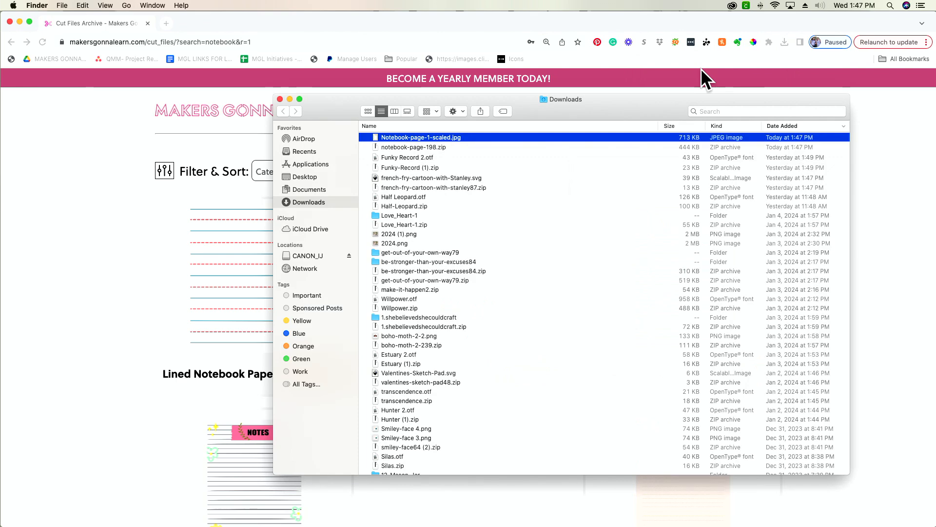
Switch to Cricut Design Space, cancel making the Notepad project and hide the attached notebook pages on the canvas
{"action": "key", "text": "super+Tab"}
{"action": "key", "text": "super+Tab"}
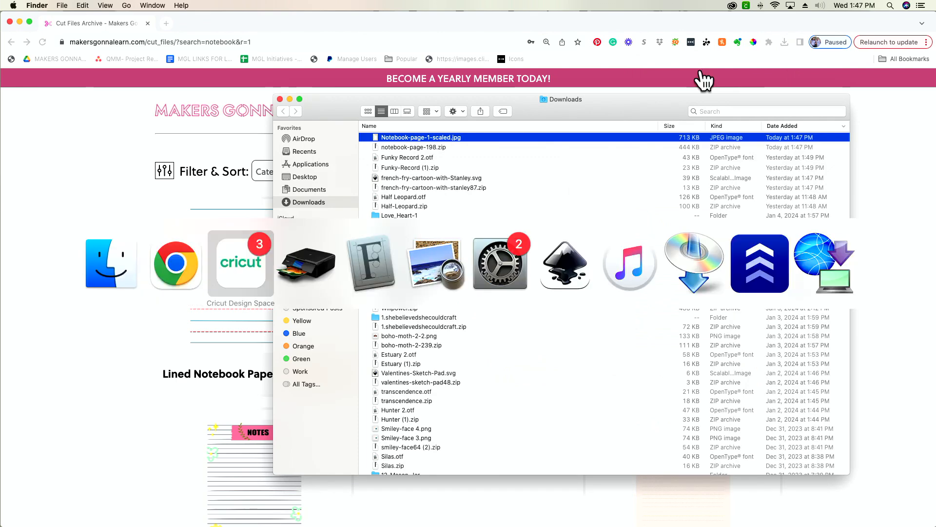
{"action": "left_click_drag", "start_coordinate": [502, 204], "coordinate": [497, 38]}
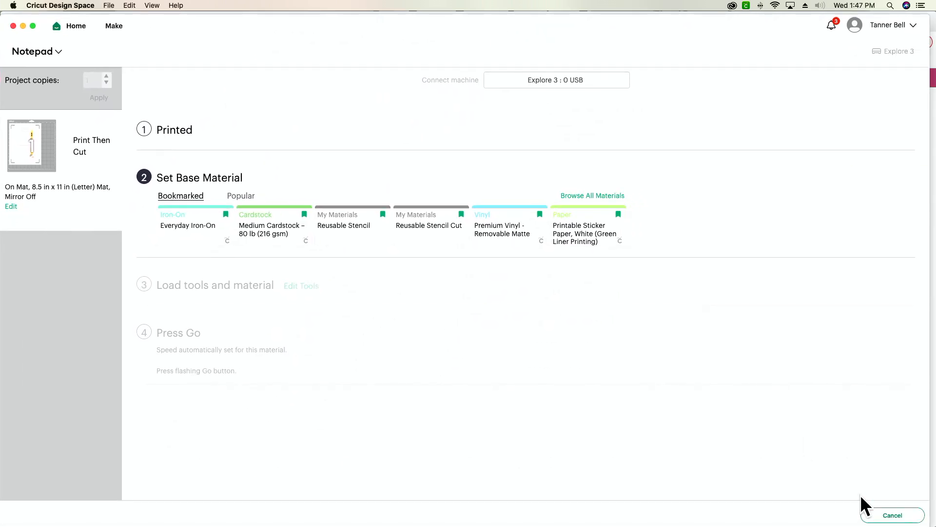
{"action": "left_click", "coordinate": [897, 517]}
{"action": "left_click", "coordinate": [532, 71]}
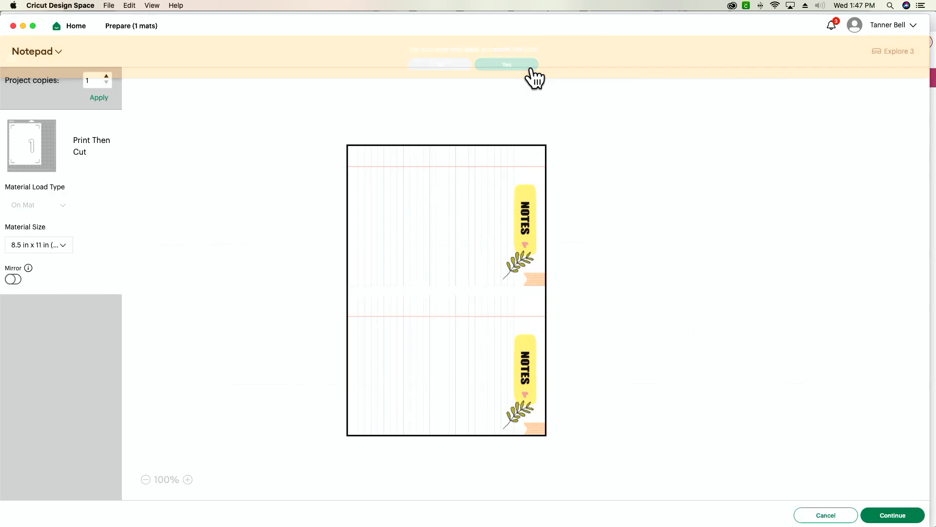
{"action": "left_click", "coordinate": [829, 515]}
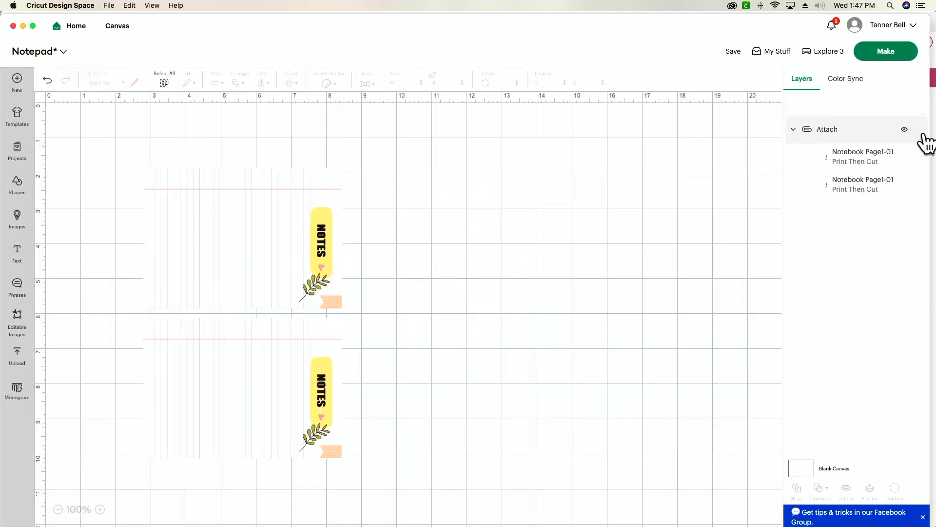
{"action": "left_click", "coordinate": [905, 129]}
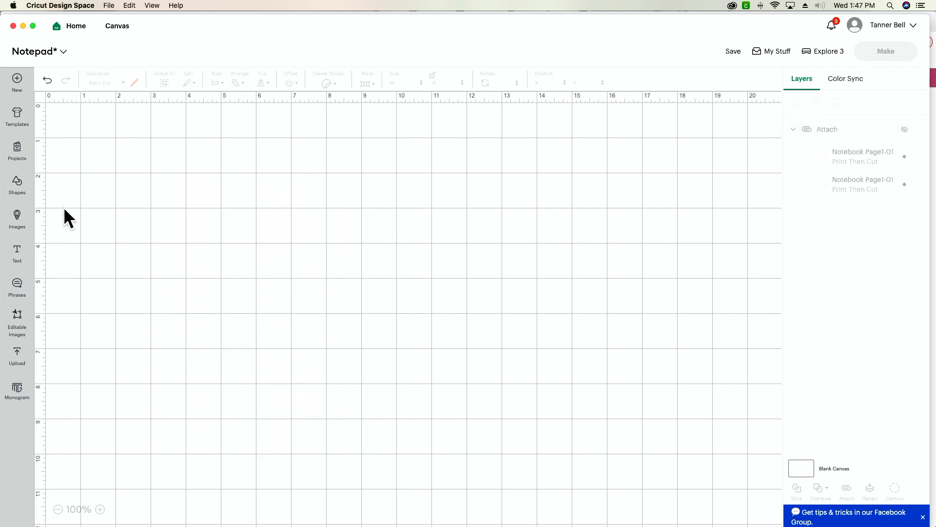
Start a new image upload and add Notebook-page-1-scaled.jpg to it from the Downloads folder
{"action": "left_click", "coordinate": [19, 363]}
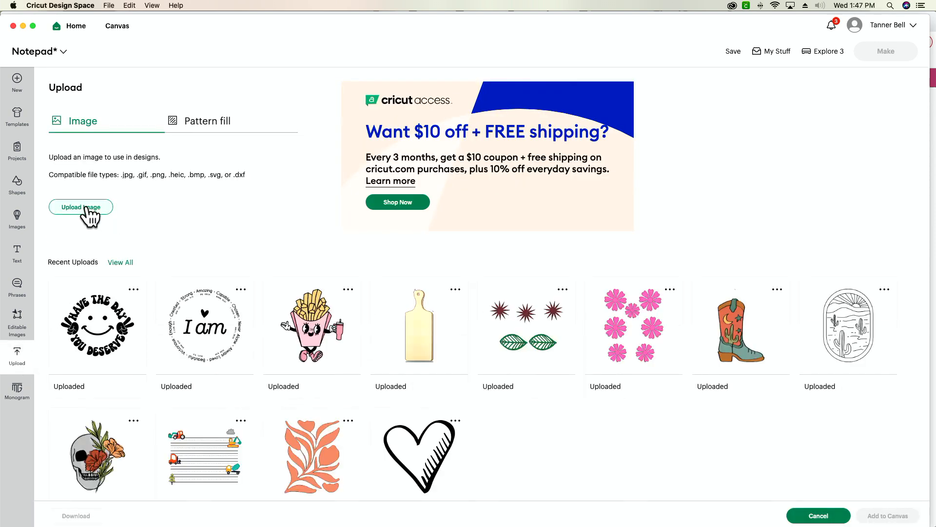
{"action": "left_click", "coordinate": [88, 207]}
{"action": "key", "text": "super+Tab"}
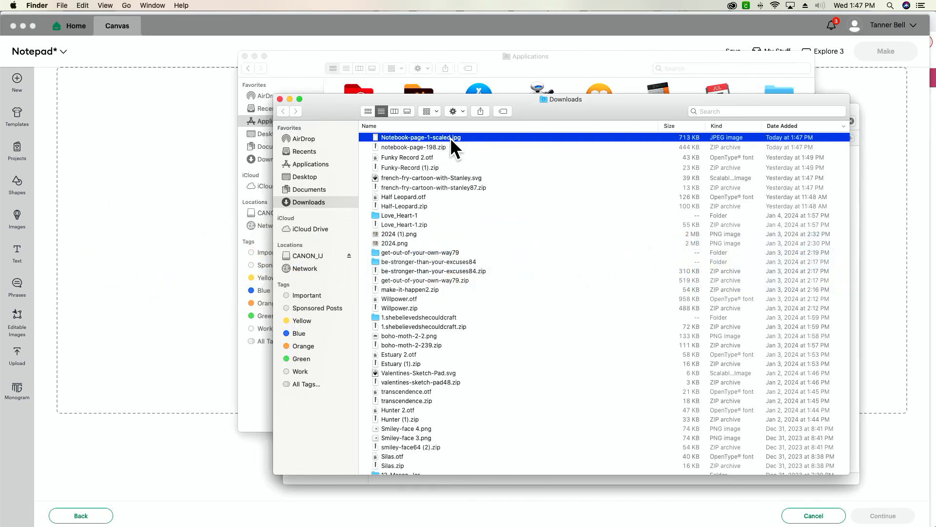
{"action": "left_click", "coordinate": [385, 139]}
{"action": "left_click", "coordinate": [493, 138]}
{"action": "left_click_drag", "start_coordinate": [492, 139], "coordinate": [183, 208]}
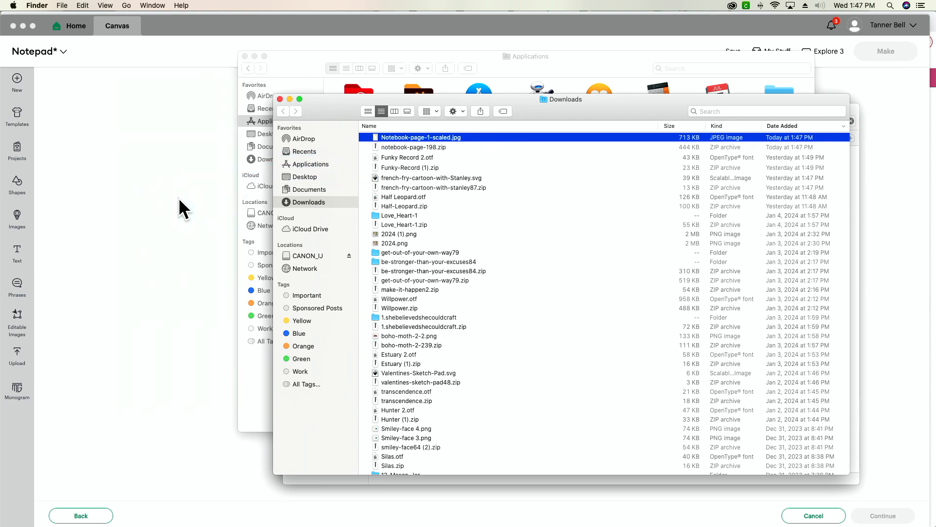
{"action": "key", "text": "super+Tab"}
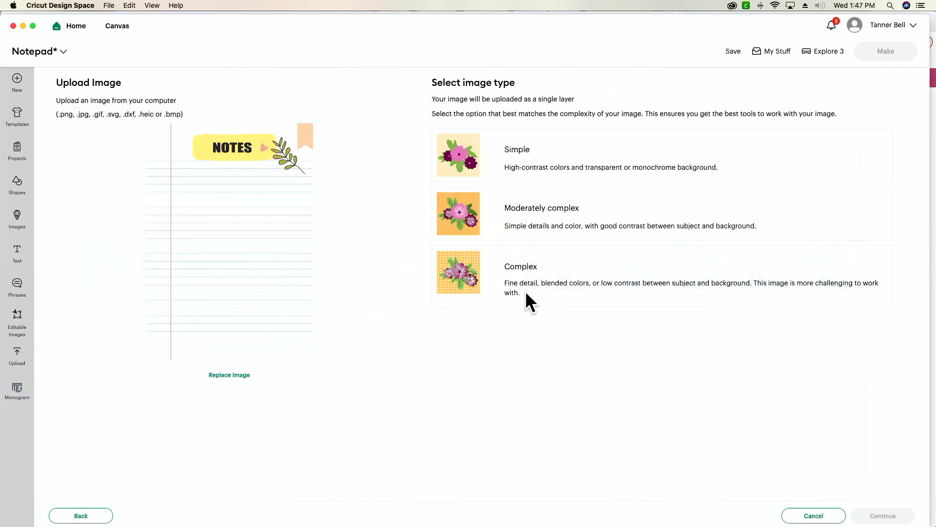
Set the uploaded notebook page's image type to Complex and apply it without removing any background
{"action": "left_click", "coordinate": [532, 277]}
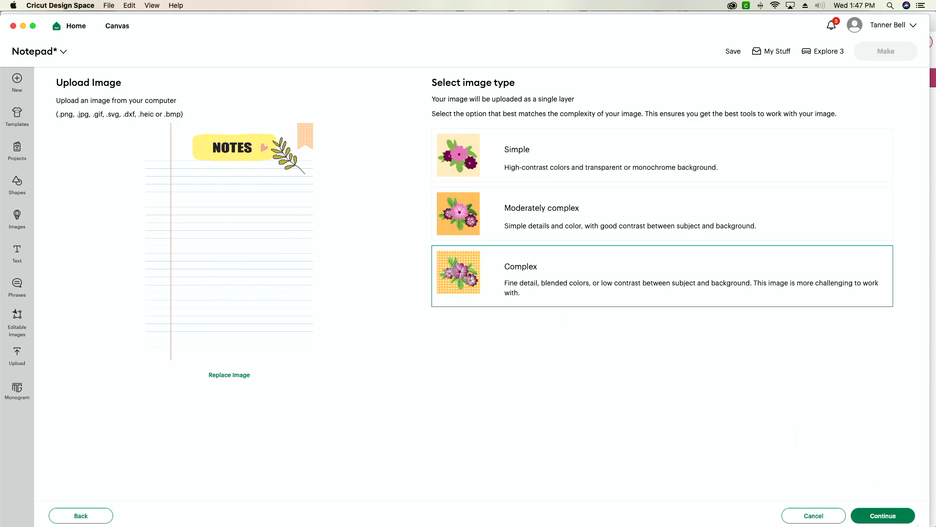
{"action": "left_click", "coordinate": [898, 517]}
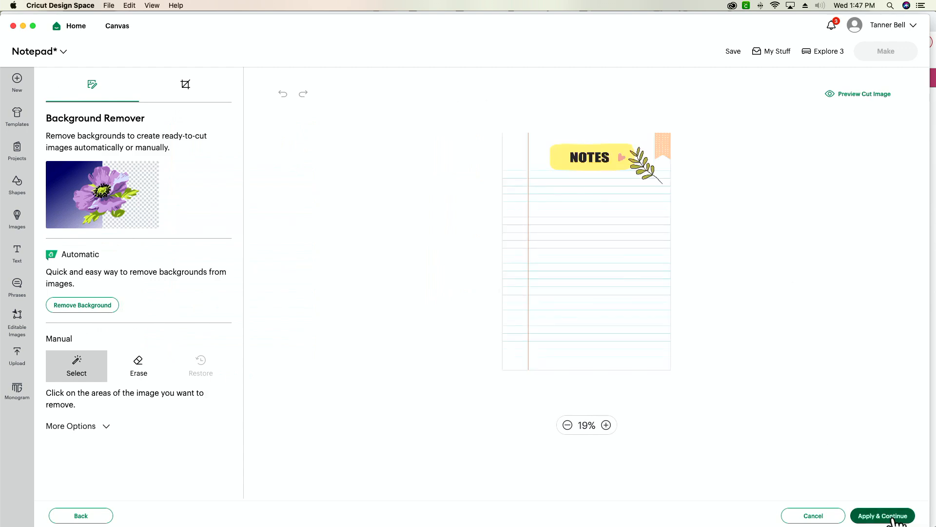
{"action": "left_click", "coordinate": [896, 518]}
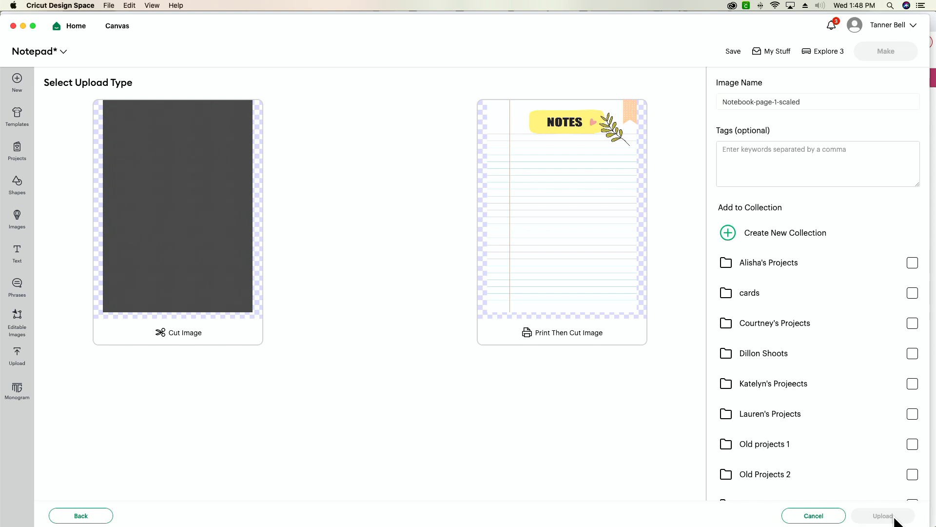
Upload the notebook page as a Print Then Cut image and add it to the canvas
{"action": "left_click", "coordinate": [587, 247]}
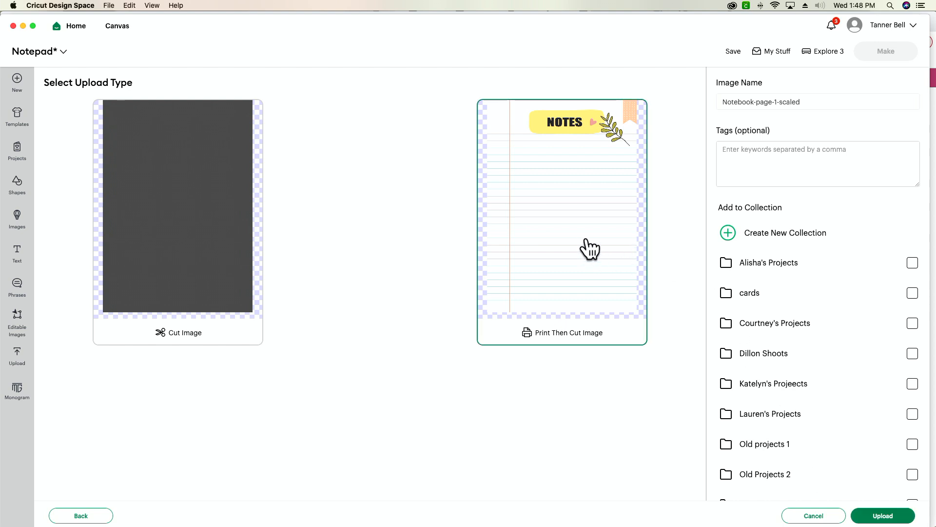
{"action": "left_click", "coordinate": [905, 518]}
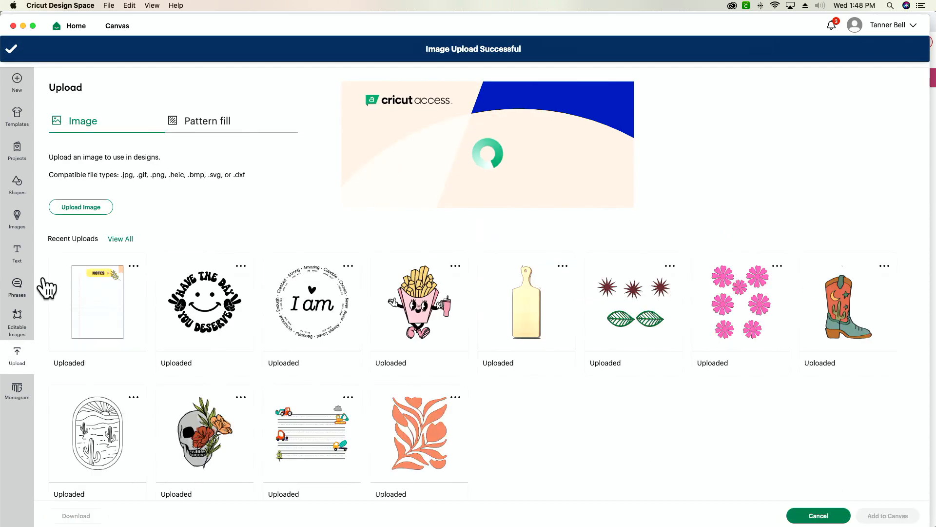
{"action": "left_click", "coordinate": [84, 312]}
{"action": "left_click", "coordinate": [896, 520]}
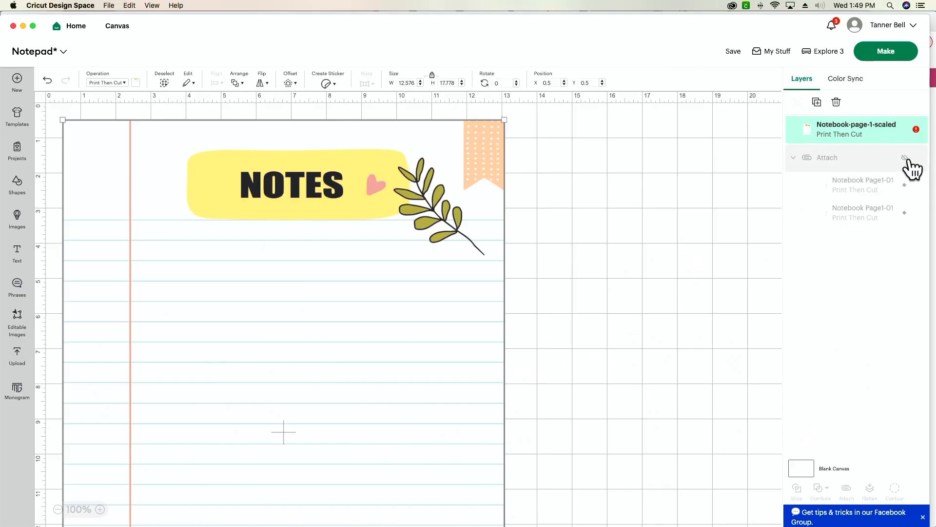
Move the uploaded page aside, unhide the attached notebook pages and check the size of a single page
{"action": "left_click", "coordinate": [910, 166]}
{"action": "left_click_drag", "start_coordinate": [406, 233], "coordinate": [782, 257]}
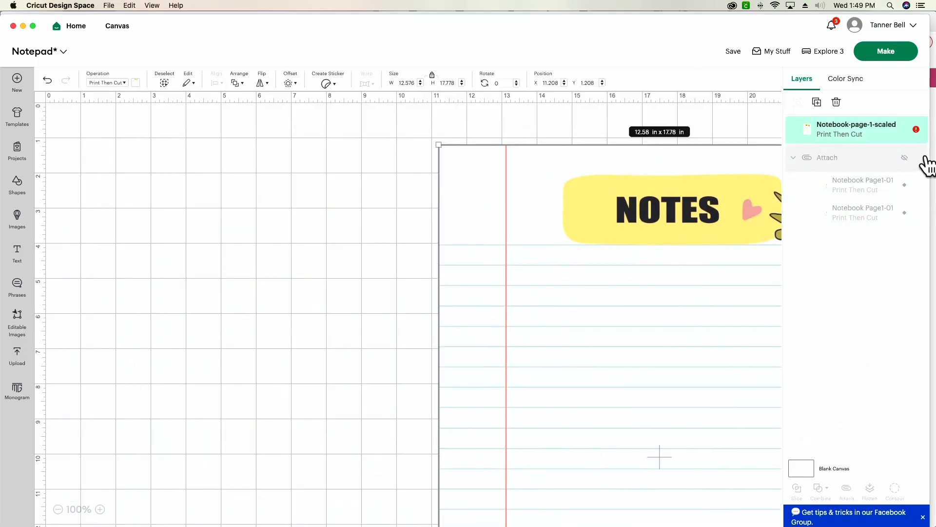
{"action": "left_click", "coordinate": [905, 158]}
{"action": "left_click", "coordinate": [230, 244]}
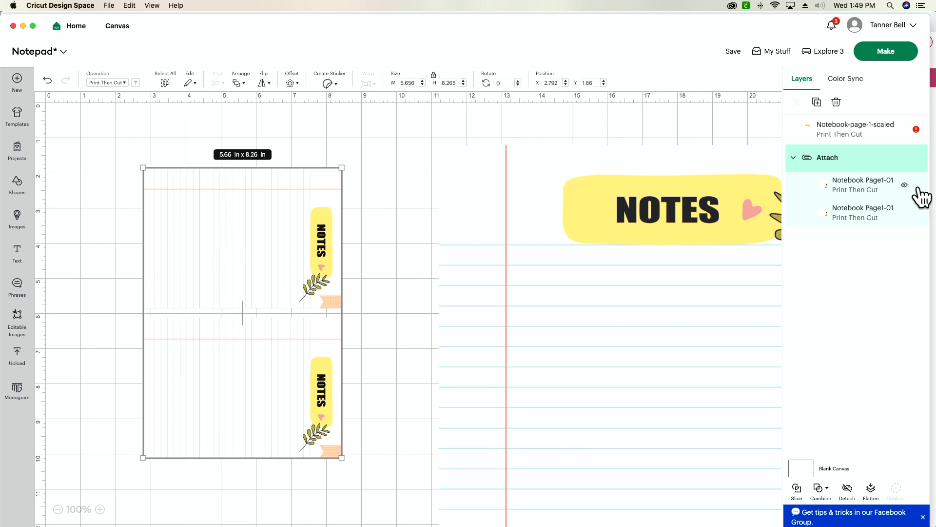
{"action": "left_click", "coordinate": [880, 197]}
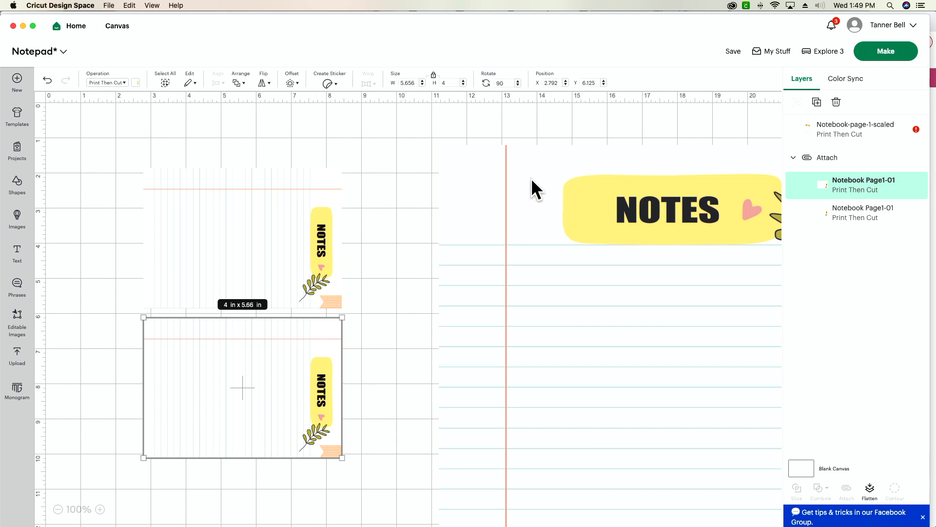
Hide the attached notebook pages again and move the uploaded page back to about X 2.03, Y 0.6 in
{"action": "left_click", "coordinate": [911, 160]}
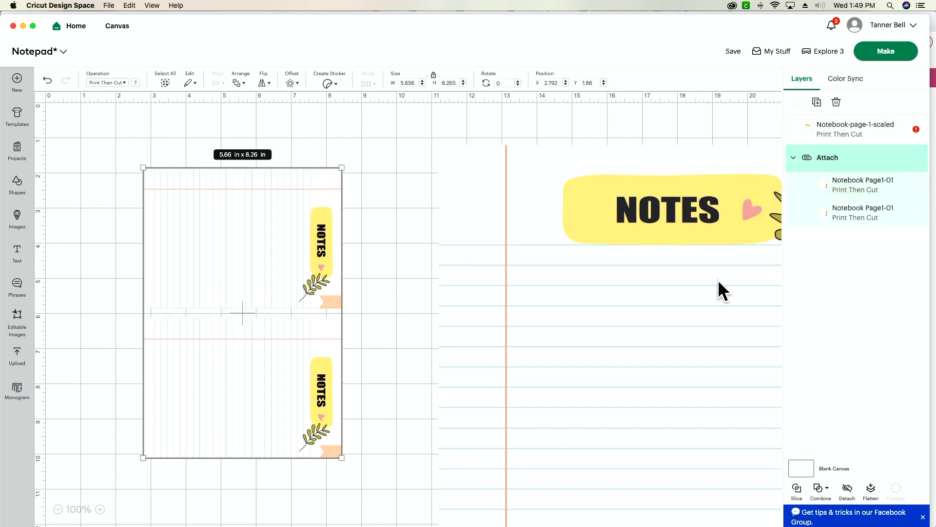
{"action": "left_click", "coordinate": [560, 344]}
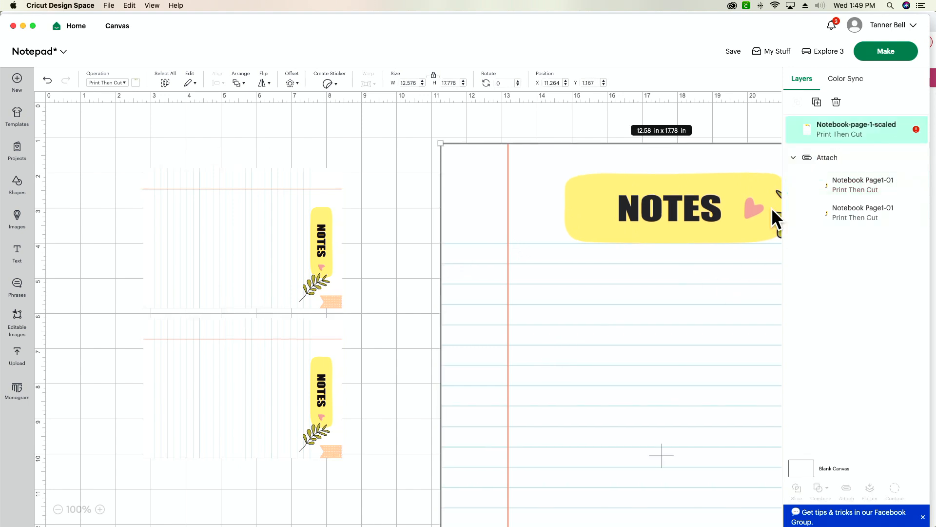
{"action": "left_click", "coordinate": [904, 158]}
{"action": "left_click_drag", "start_coordinate": [471, 299], "coordinate": [81, 270]}
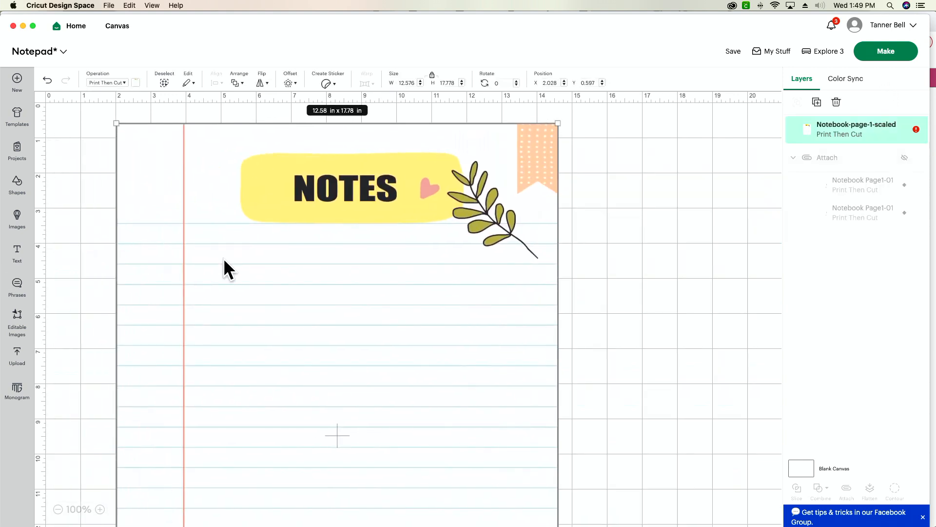
Try resizing the uploaded notebook page to a width of 4 in and undo the resize
{"action": "left_click", "coordinate": [431, 76]}
{"action": "double_click", "coordinate": [411, 83]}
{"action": "type", "text": "4"}
{"action": "key", "text": "Return"}
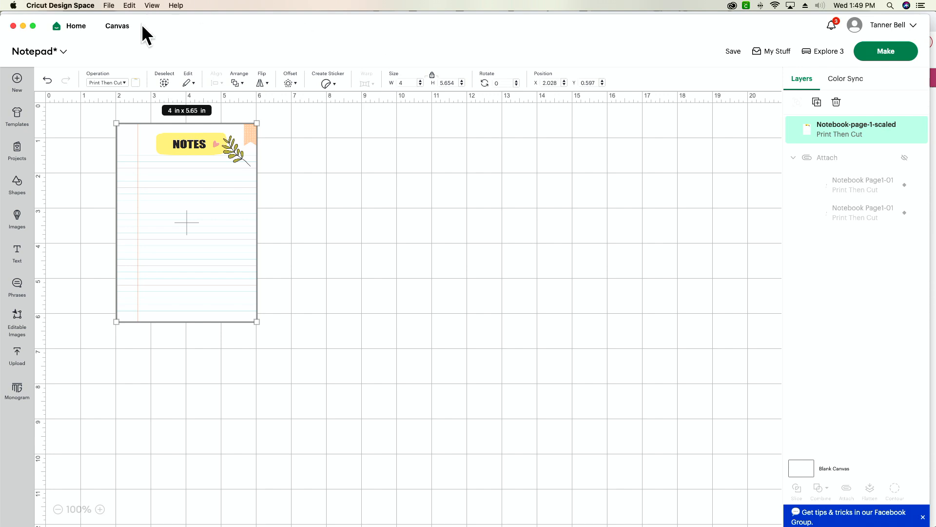
{"action": "left_click", "coordinate": [47, 80]}
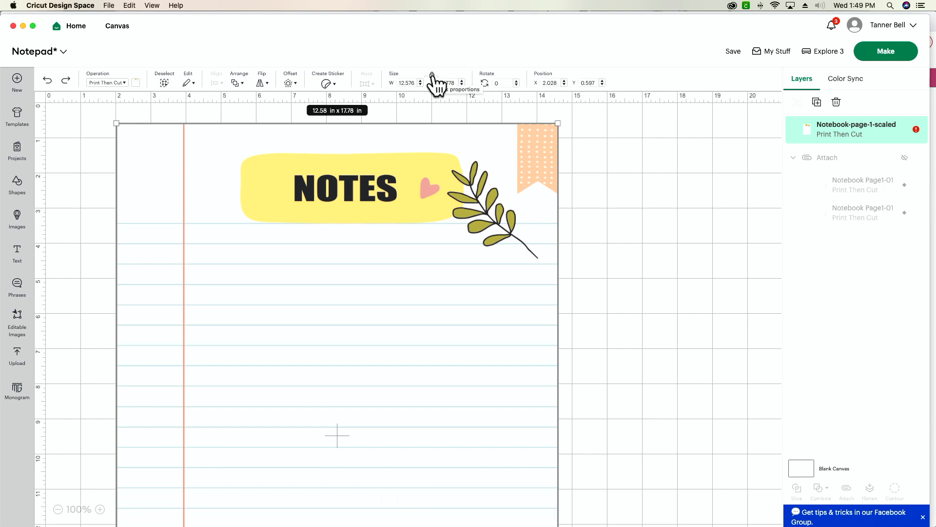
Set the uploaded notebook page's width to 4 in with its proportions locked
{"action": "left_click", "coordinate": [410, 83]}
{"action": "type", "text": "4"}
{"action": "key", "text": "Return"}
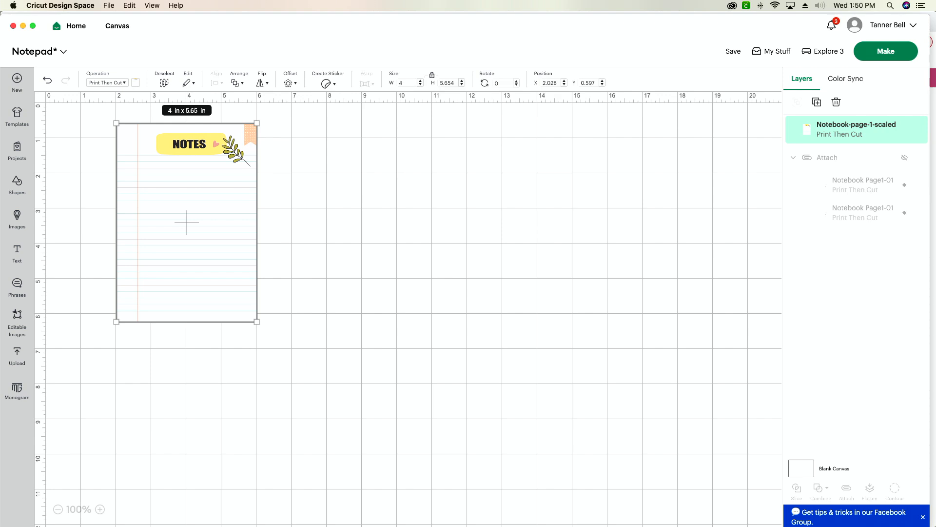
Add a free square shape, shrink it to about 0.25 in and place it on the page's upper lines beside the red margin
{"action": "left_click", "coordinate": [100, 509]}
{"action": "left_click", "coordinate": [100, 509]}
{"action": "scroll", "coordinate": [230, 379], "scroll_direction": "left", "scroll_amount": 3}
{"action": "scroll", "coordinate": [228, 378], "scroll_direction": "left", "scroll_amount": 3}
{"action": "scroll", "coordinate": [227, 378], "scroll_direction": "up", "scroll_amount": 2}
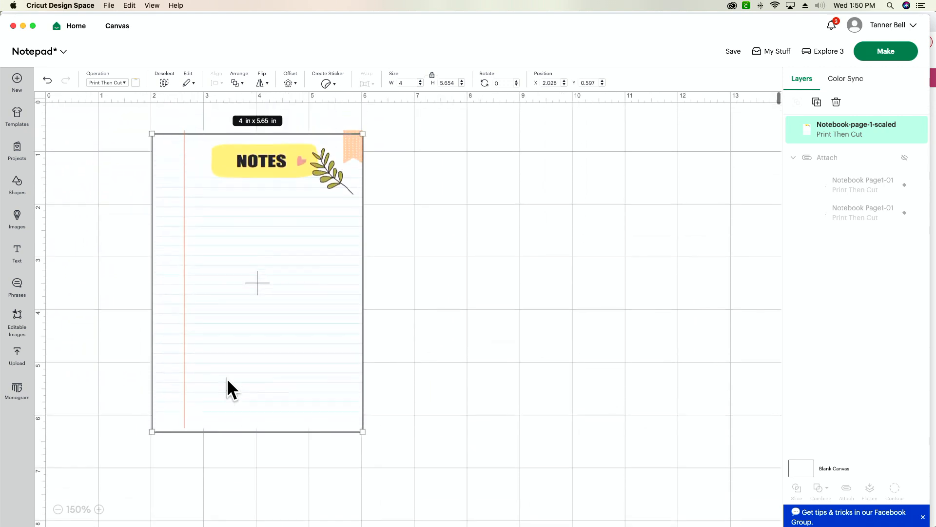
{"action": "left_click", "coordinate": [100, 509]}
{"action": "scroll", "coordinate": [171, 478], "scroll_direction": "left", "scroll_amount": 3}
{"action": "scroll", "coordinate": [170, 478], "scroll_direction": "up", "scroll_amount": 2}
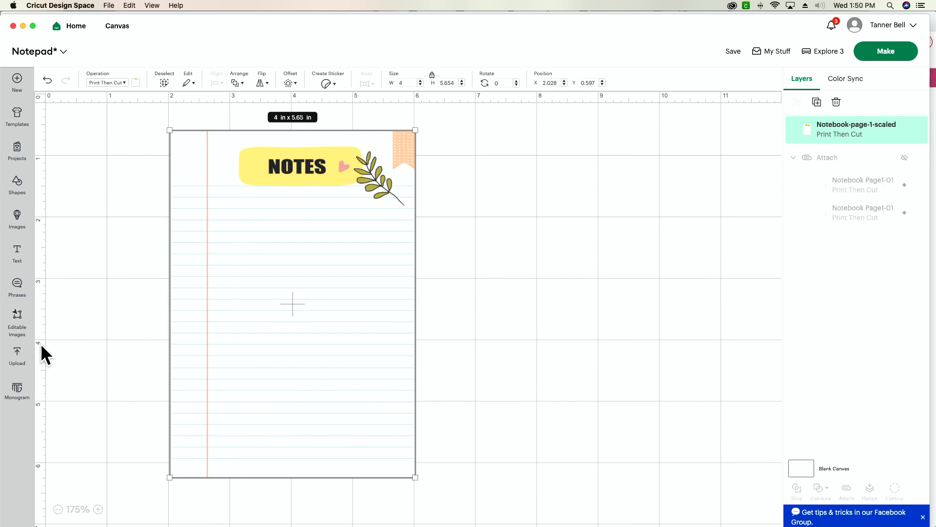
{"action": "left_click", "coordinate": [98, 509]}
{"action": "scroll", "coordinate": [85, 315], "scroll_direction": "up", "scroll_amount": 2}
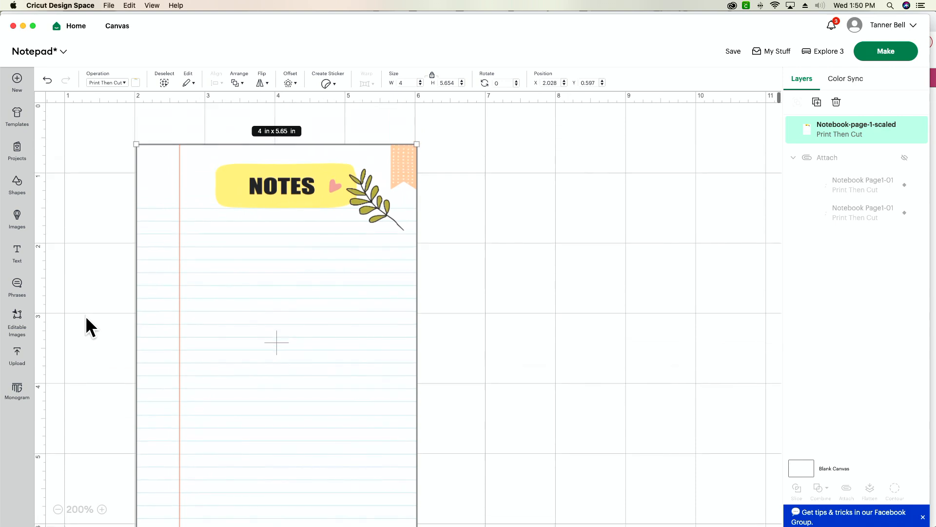
{"action": "scroll", "coordinate": [86, 315], "scroll_direction": "left", "scroll_amount": 2}
{"action": "scroll", "coordinate": [86, 315], "scroll_direction": "down", "scroll_amount": 1}
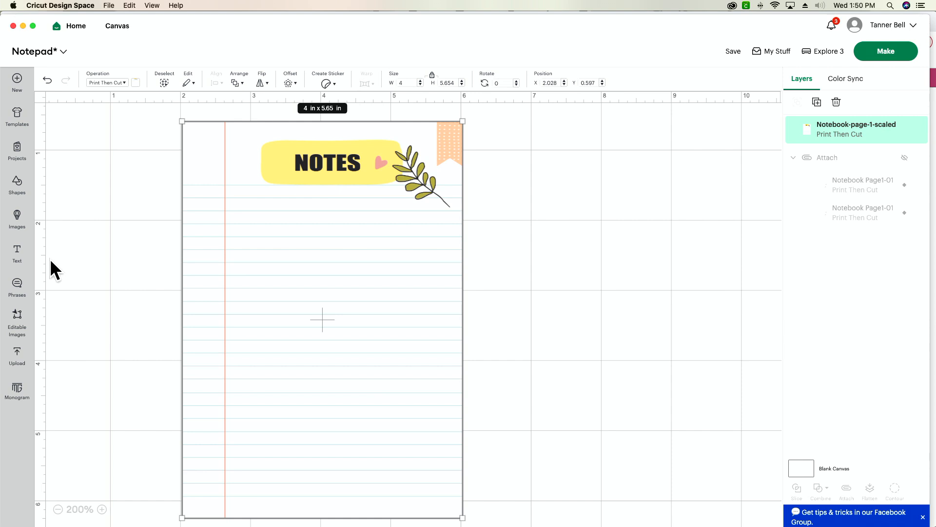
{"action": "left_click", "coordinate": [17, 182]}
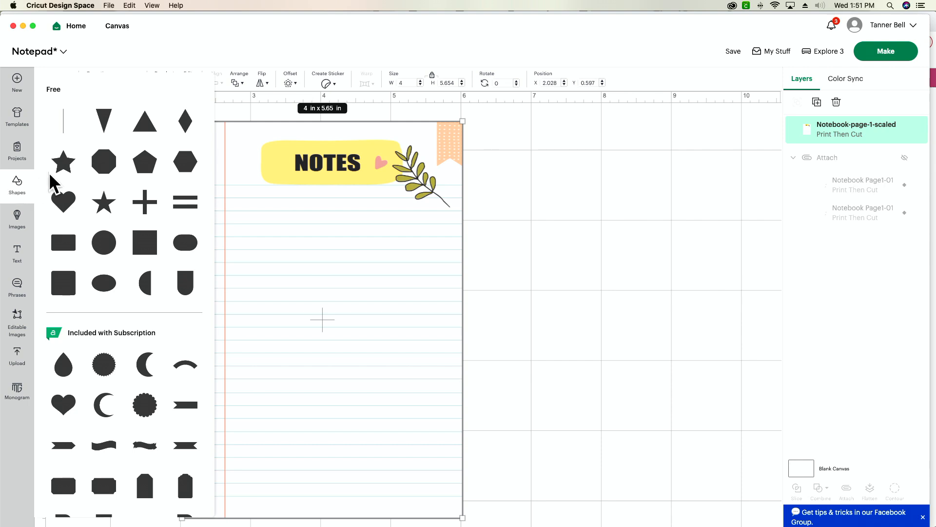
{"action": "left_click", "coordinate": [145, 246]}
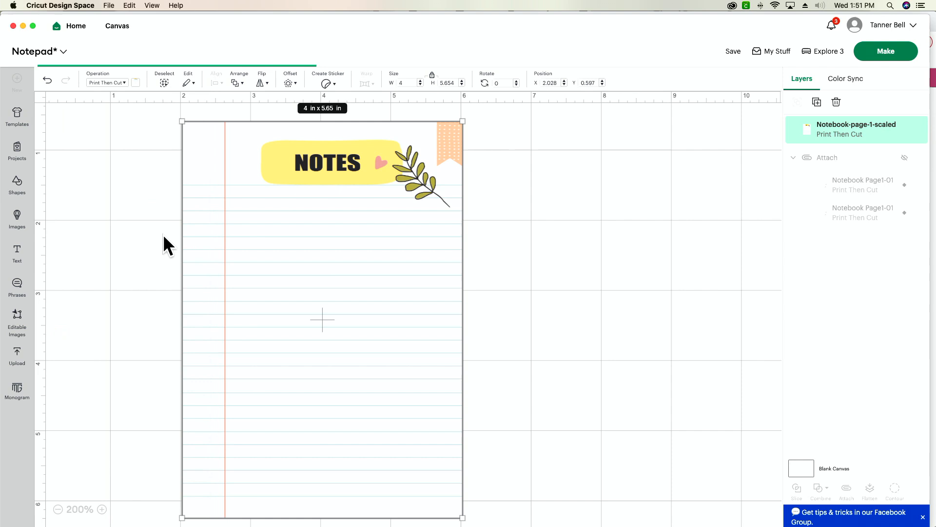
{"action": "left_click_drag", "start_coordinate": [205, 261], "coordinate": [237, 211]}
{"action": "left_click", "coordinate": [111, 140]}
{"action": "mouse_move", "coordinate": [249, 218]}
{"action": "left_mouse_down"}
{"action": "mouse_move", "coordinate": [234, 202]}
{"action": "mouse_move", "coordinate": [234, 222]}
{"action": "left_mouse_up"}
{"action": "left_click", "coordinate": [640, 192]}
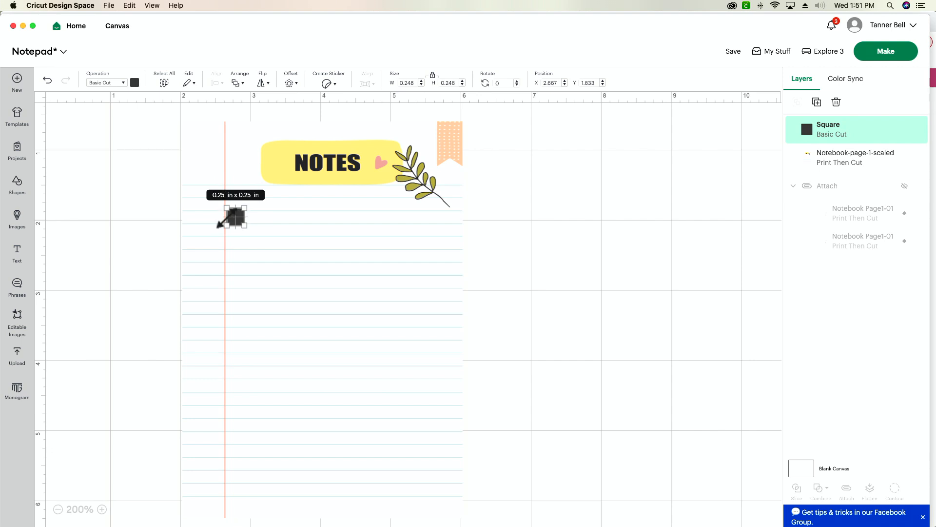
Change the small square's operation from Basic Cut to Pen
{"action": "left_click", "coordinate": [107, 82]}
{"action": "left_click", "coordinate": [123, 169]}
{"action": "left_click", "coordinate": [124, 275]}
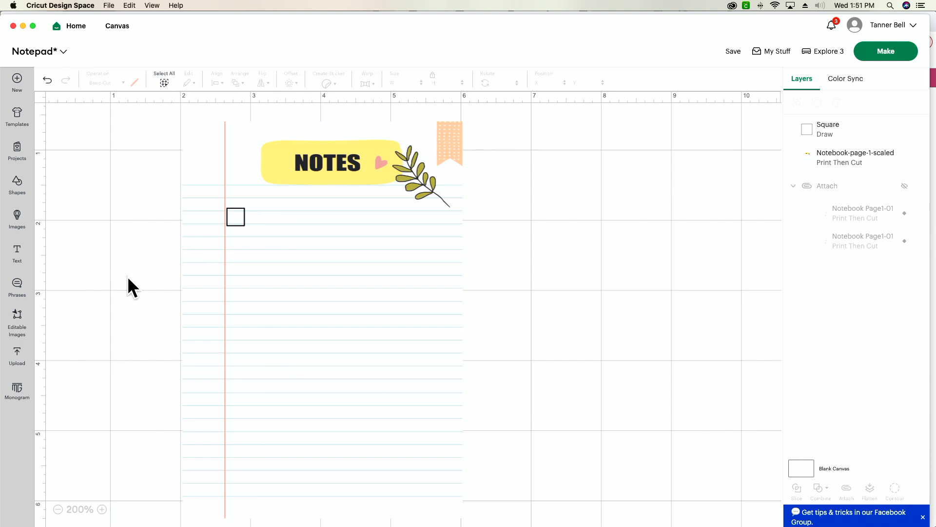
Paste two copies of the Pen square and stack them at even spacing below it along the red margin line
{"action": "left_click", "coordinate": [240, 221]}
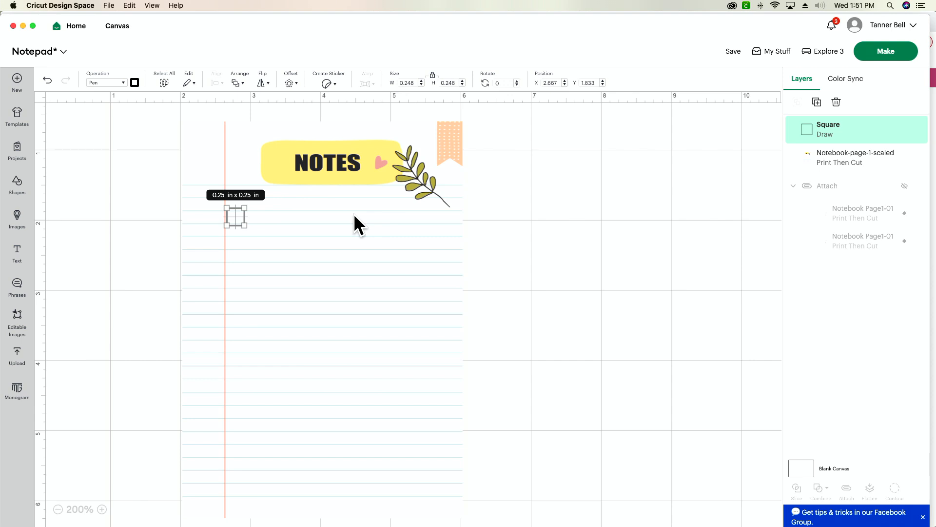
{"action": "key", "text": "super+v"}
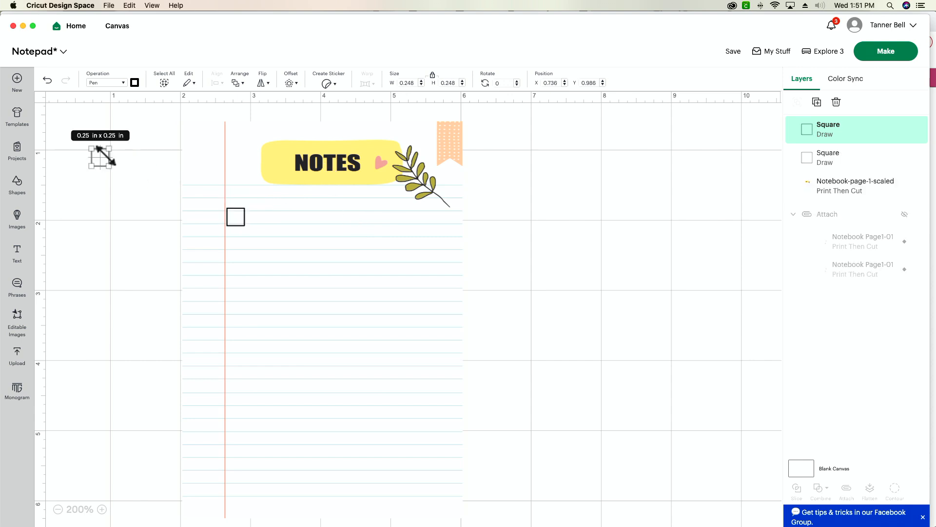
{"action": "left_click", "coordinate": [149, 182]}
{"action": "left_click_drag", "start_coordinate": [101, 159], "coordinate": [238, 259]}
{"action": "left_click", "coordinate": [98, 252]}
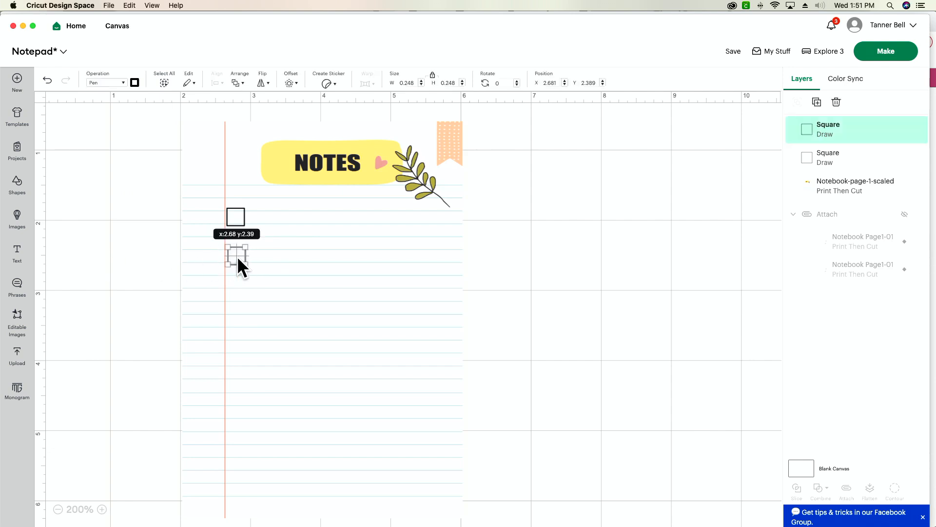
{"action": "key", "text": "ctrl+v"}
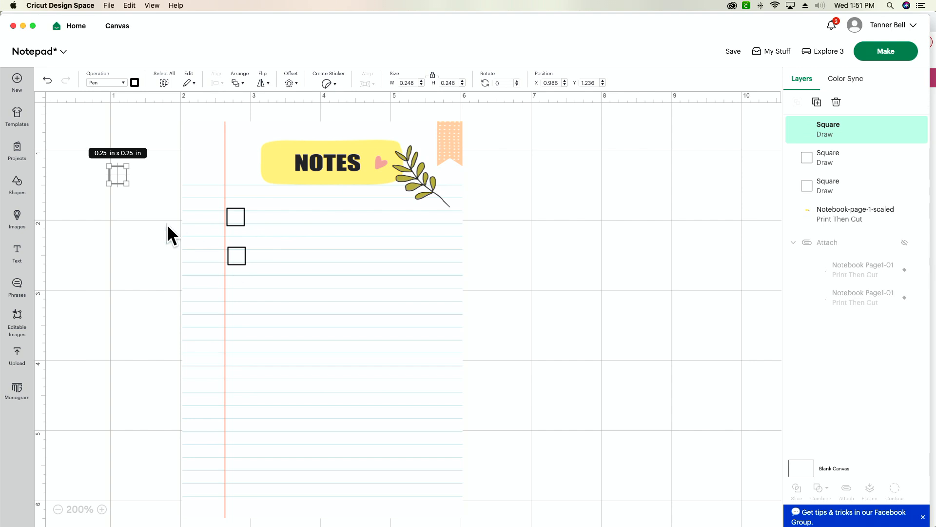
{"action": "left_click", "coordinate": [59, 214]}
{"action": "left_click_drag", "start_coordinate": [120, 183], "coordinate": [240, 309]}
{"action": "left_click", "coordinate": [98, 292]}
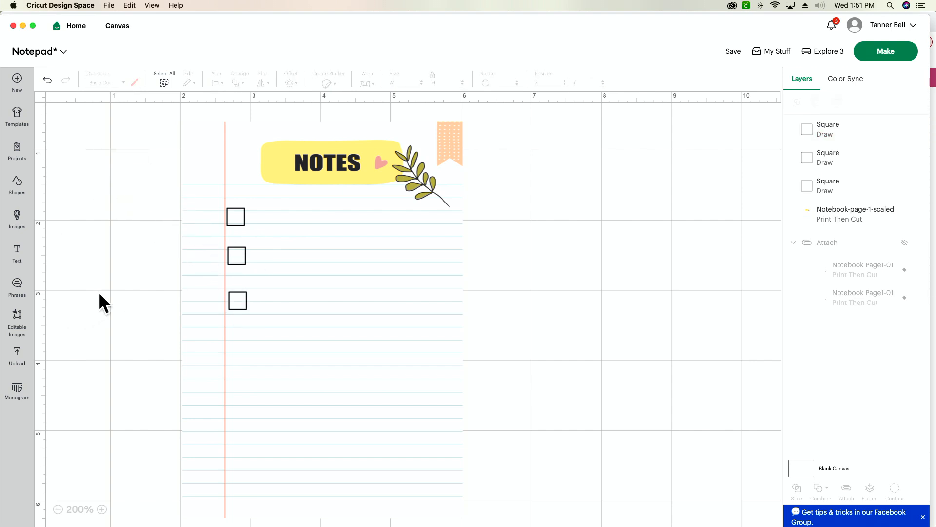
{"action": "left_click", "coordinate": [238, 300]}
{"action": "left_click", "coordinate": [123, 327]}
{"action": "mouse_move", "coordinate": [157, 286]}
{"action": "left_mouse_down"}
{"action": "mouse_move", "coordinate": [155, 296]}
{"action": "mouse_move", "coordinate": [151, 286]}
{"action": "left_mouse_up"}
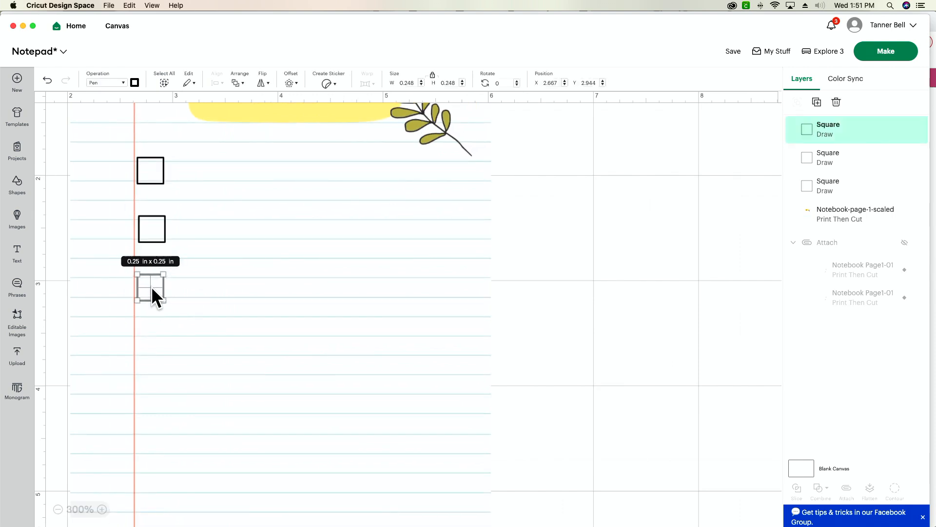
Paste two more squares and place them below the third one to make a column of five checkboxes
{"action": "key", "text": "super+v"}
{"action": "left_click_drag", "start_coordinate": [96, 156], "coordinate": [152, 351]}
{"action": "key", "text": "super+v"}
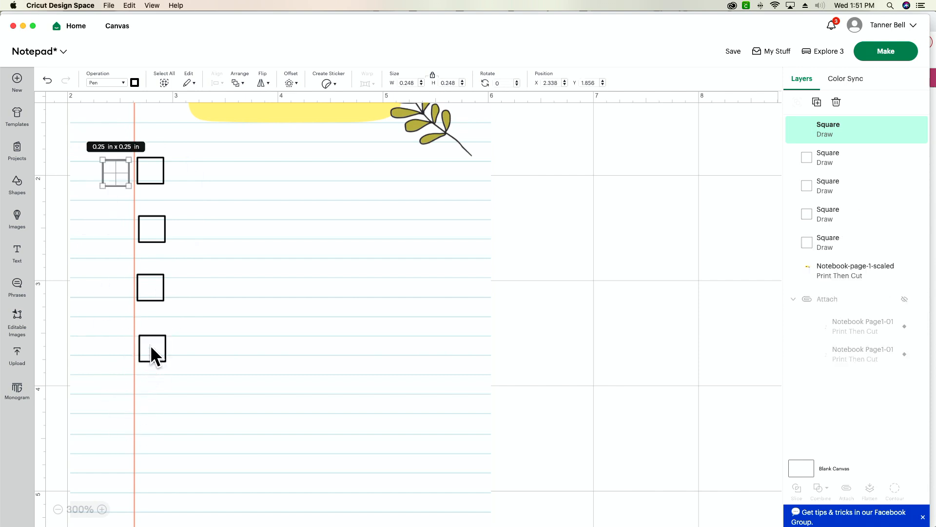
{"action": "left_click_drag", "start_coordinate": [117, 173], "coordinate": [154, 426]}
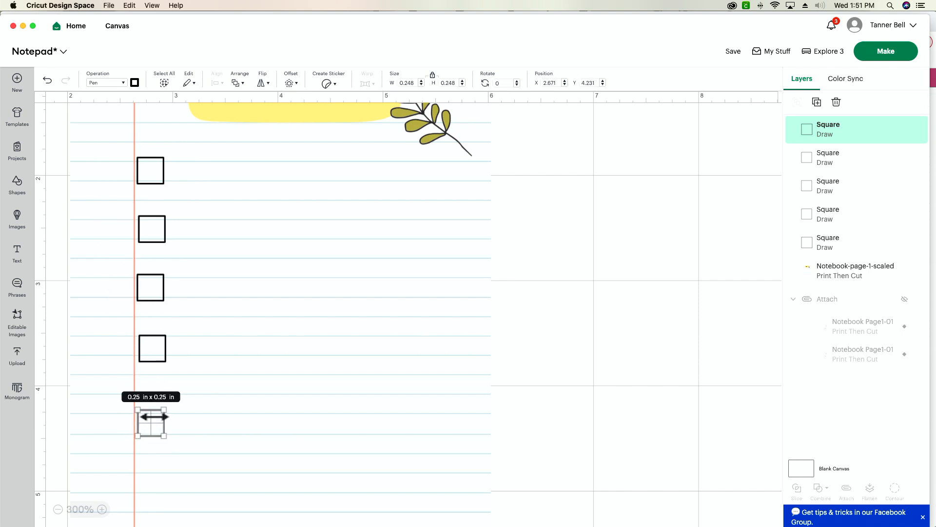
Select all five squares and align them to the left
{"action": "left_click", "coordinate": [154, 358], "text": "shift"}
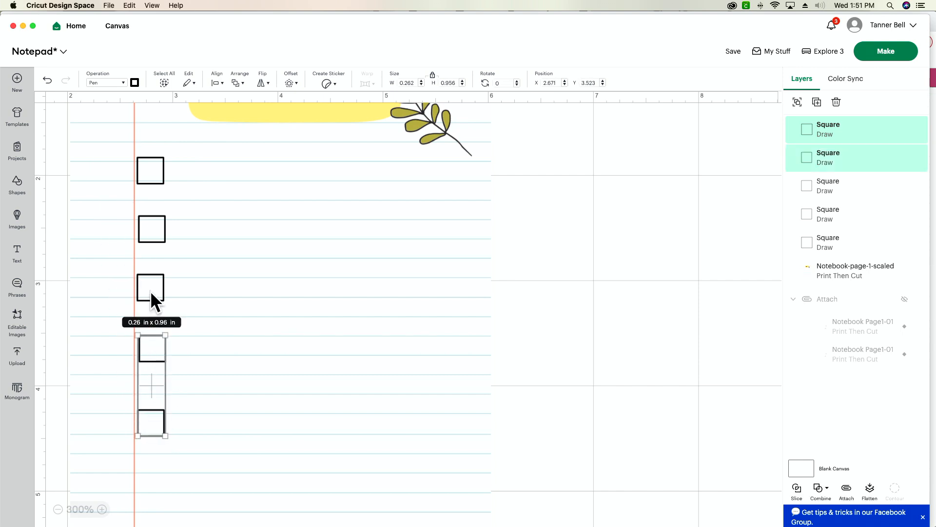
{"action": "left_click", "coordinate": [150, 290], "text": "shift"}
{"action": "left_click", "coordinate": [151, 238], "text": "shift"}
{"action": "left_click", "coordinate": [151, 177], "text": "shift"}
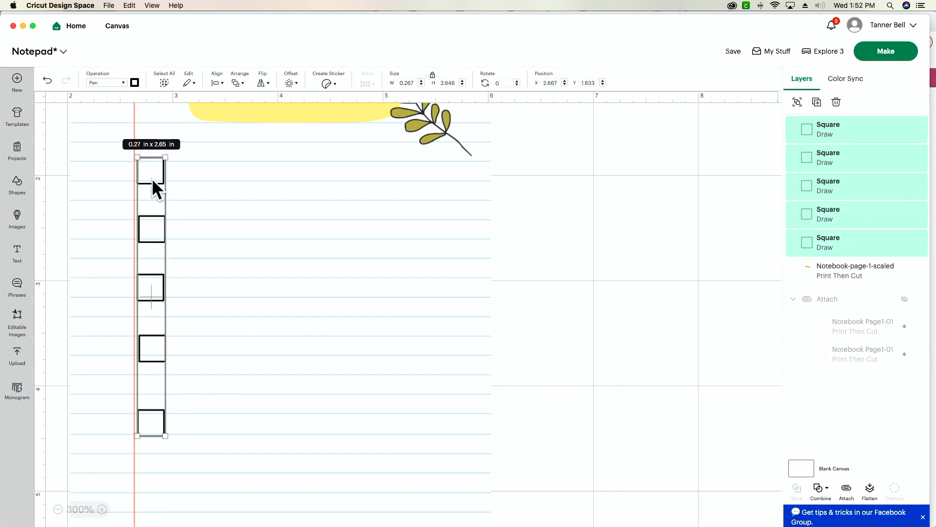
{"action": "left_click", "coordinate": [215, 83]}
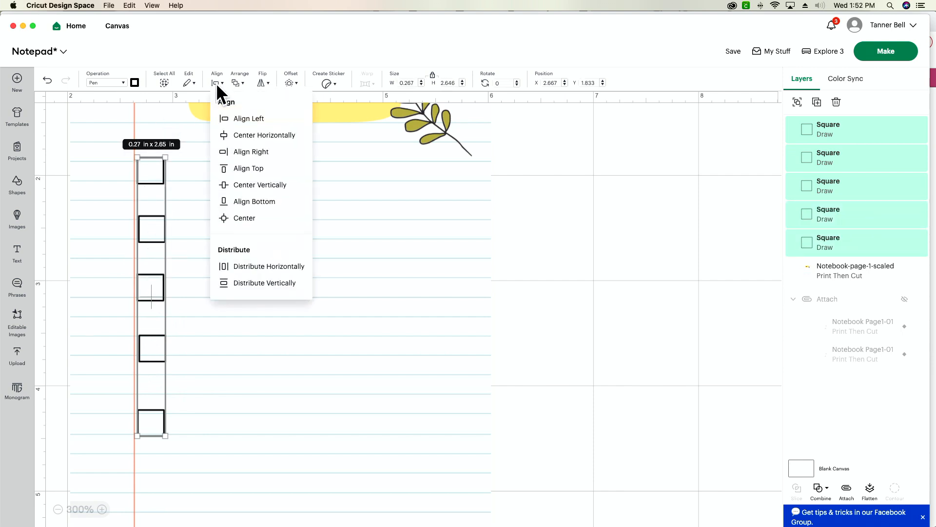
{"action": "left_click", "coordinate": [248, 122]}
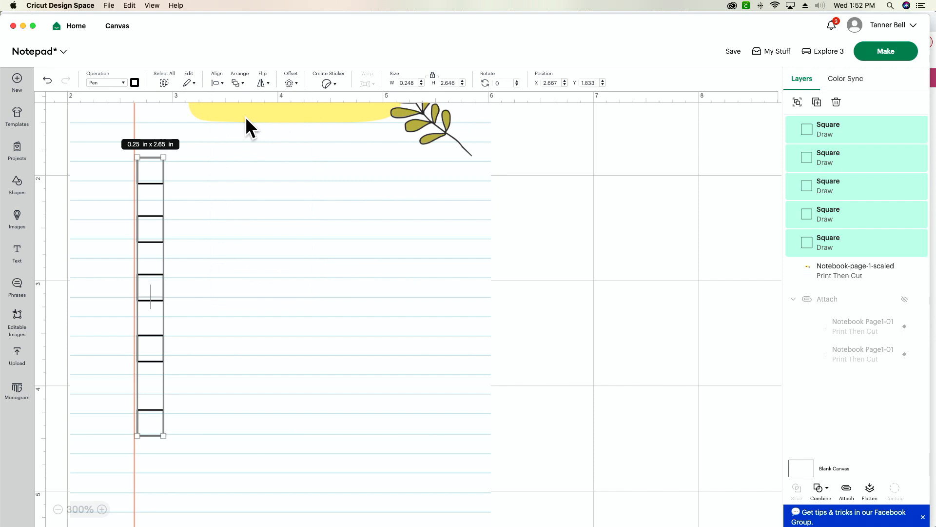
{"action": "left_click", "coordinate": [63, 255]}
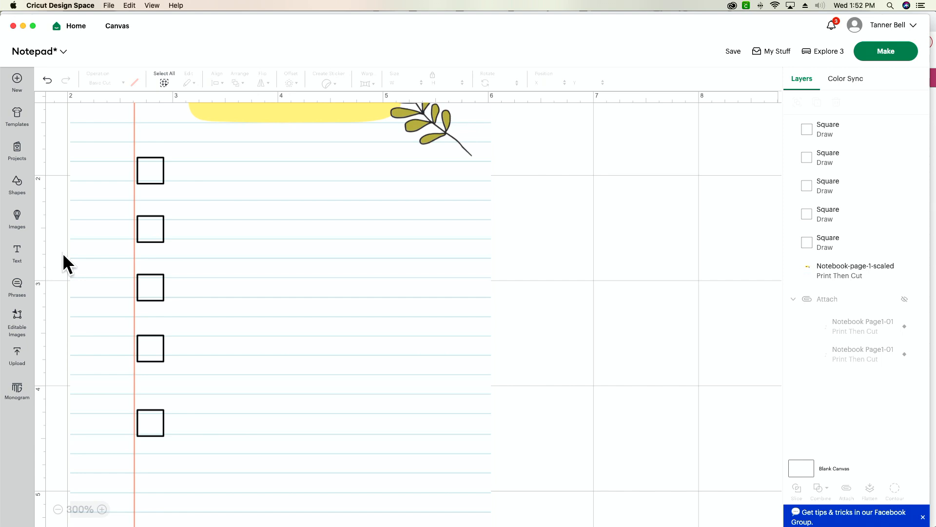
{"action": "scroll", "coordinate": [64, 263], "scroll_direction": "up", "scroll_amount": 2}
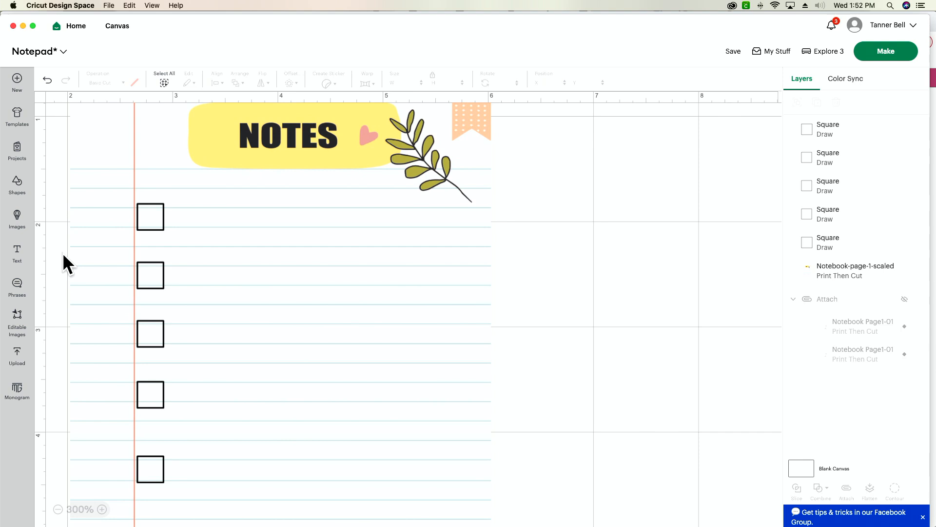
Add a text object and place it to the right of the lower checkboxes on the notepad page
{"action": "left_click", "coordinate": [17, 252]}
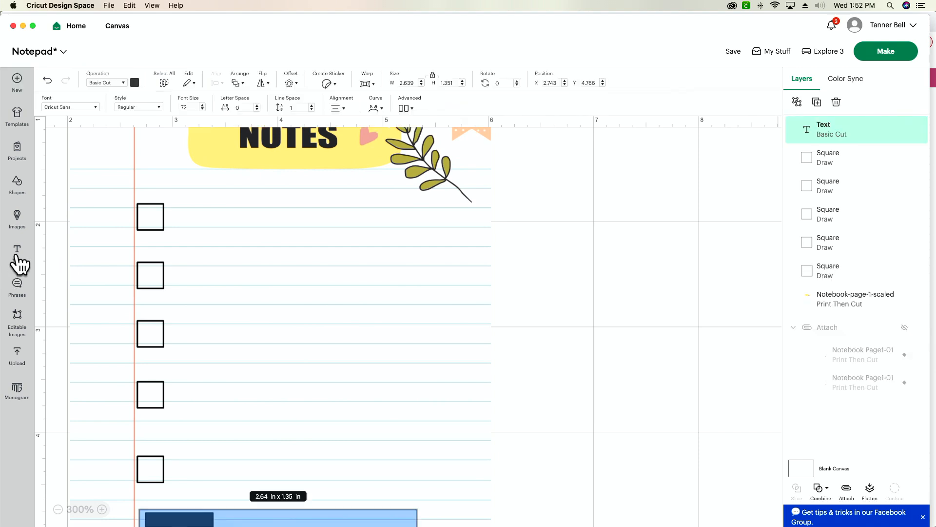
{"action": "scroll", "coordinate": [71, 336], "scroll_direction": "down", "scroll_amount": 3}
{"action": "left_click", "coordinate": [340, 494]}
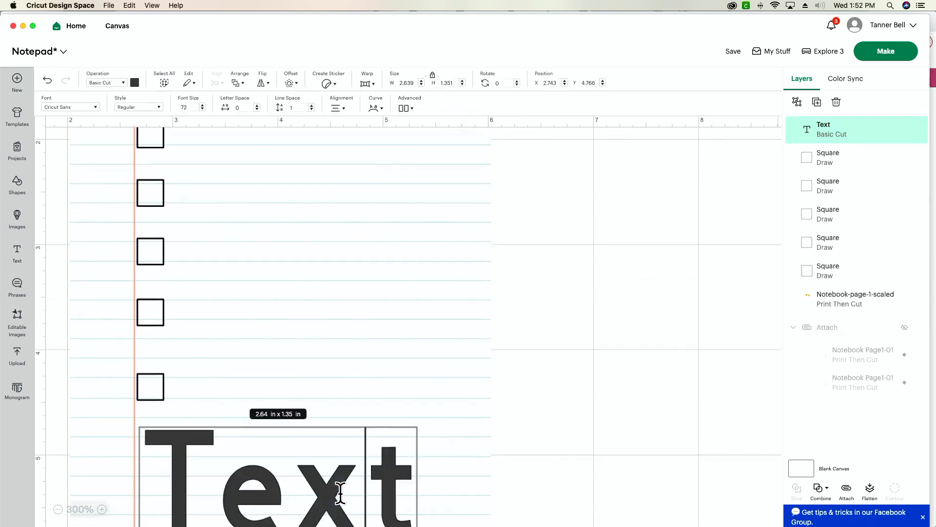
{"action": "left_click", "coordinate": [550, 440]}
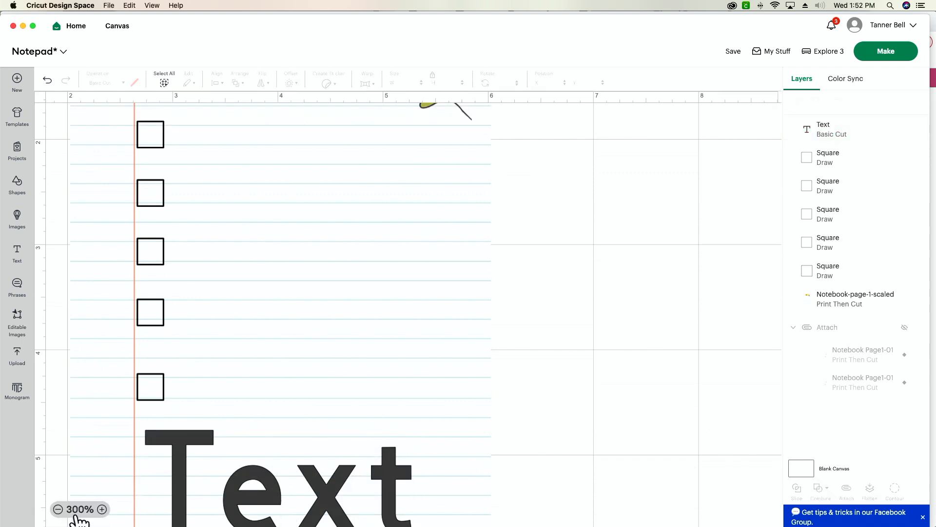
{"action": "left_click", "coordinate": [58, 509]}
{"action": "left_click_drag", "start_coordinate": [334, 472], "coordinate": [397, 382]}
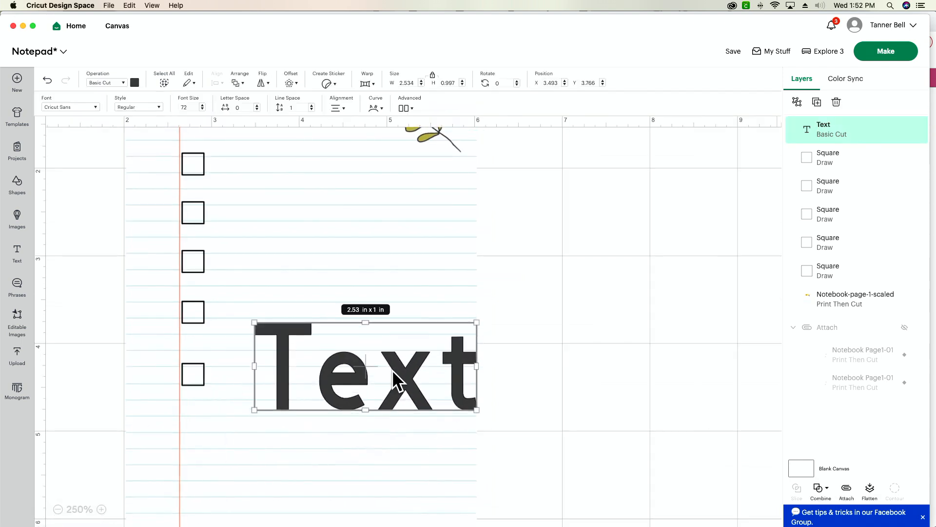
Change the text's font to the system font American Typewriter
{"action": "left_click", "coordinate": [76, 108]}
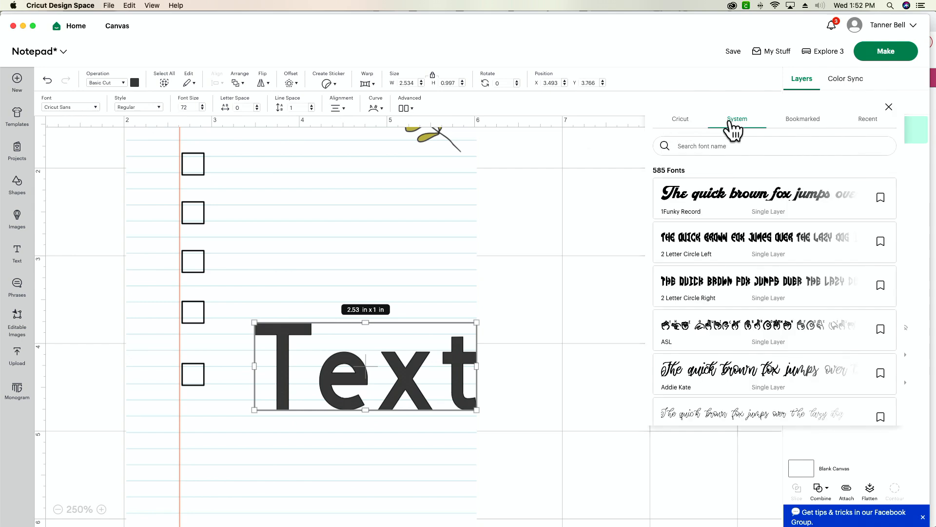
{"action": "scroll", "coordinate": [720, 264], "scroll_direction": "down", "scroll_amount": 1}
{"action": "scroll", "coordinate": [719, 263], "scroll_direction": "down", "scroll_amount": 3}
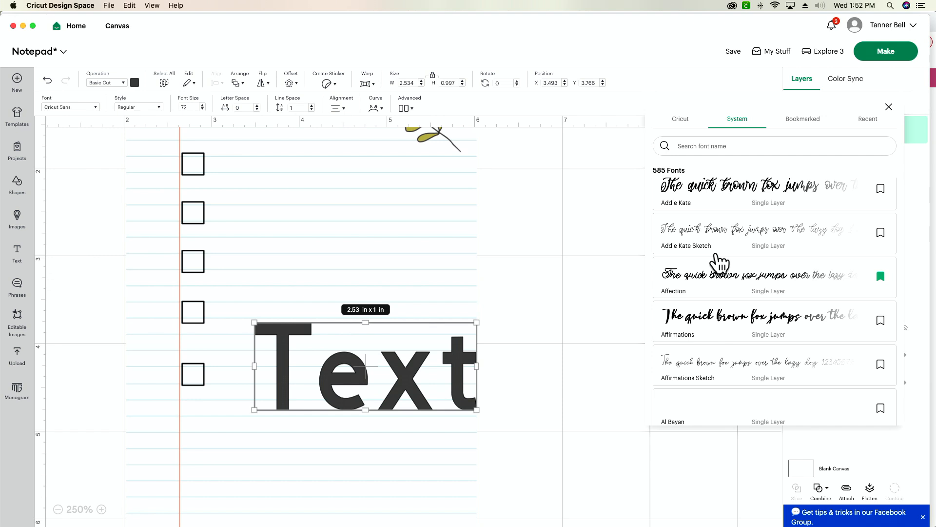
{"action": "scroll", "coordinate": [719, 263], "scroll_direction": "down", "scroll_amount": 5}
{"action": "scroll", "coordinate": [719, 263], "scroll_direction": "down", "scroll_amount": 3}
{"action": "scroll", "coordinate": [719, 263], "scroll_direction": "down", "scroll_amount": 3}
{"action": "scroll", "coordinate": [719, 264], "scroll_direction": "down", "scroll_amount": 2}
{"action": "scroll", "coordinate": [720, 264], "scroll_direction": "up", "scroll_amount": 1}
{"action": "left_click", "coordinate": [725, 248]}
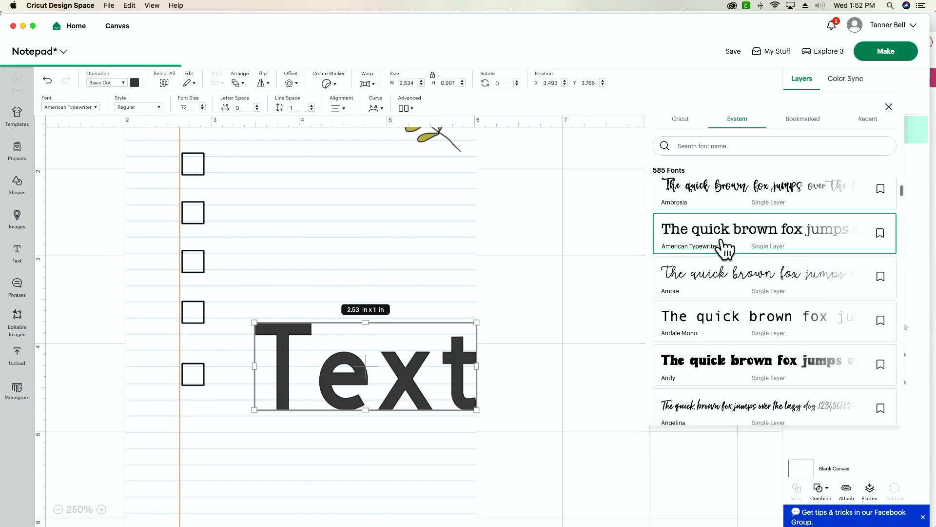
{"action": "left_click", "coordinate": [496, 367]}
Move the text up near the first checkbox and replace its wording with "Sweep"
{"action": "left_click_drag", "start_coordinate": [400, 392], "coordinate": [384, 200]}
{"action": "double_click", "coordinate": [412, 196]}
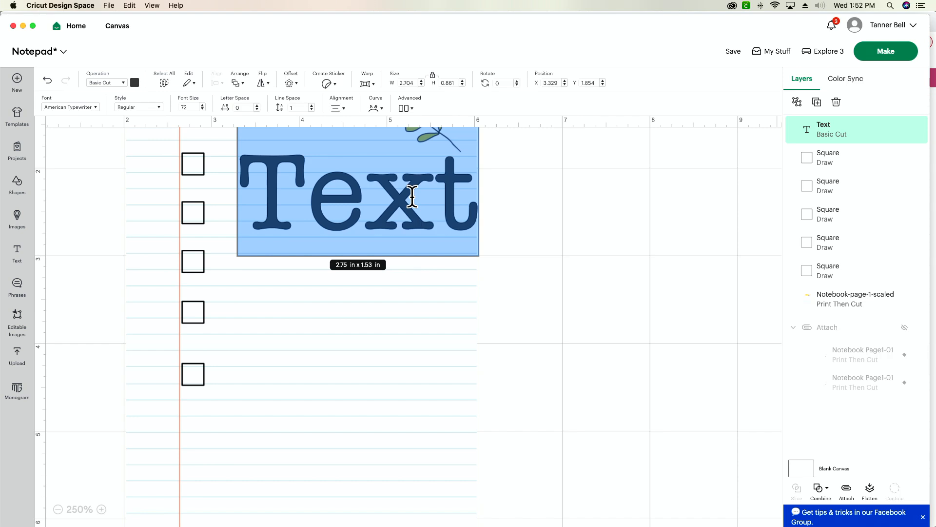
{"action": "type", "text": "SW"}
{"action": "key", "text": "BackSpace"}
{"action": "key", "text": "BackSpace"}
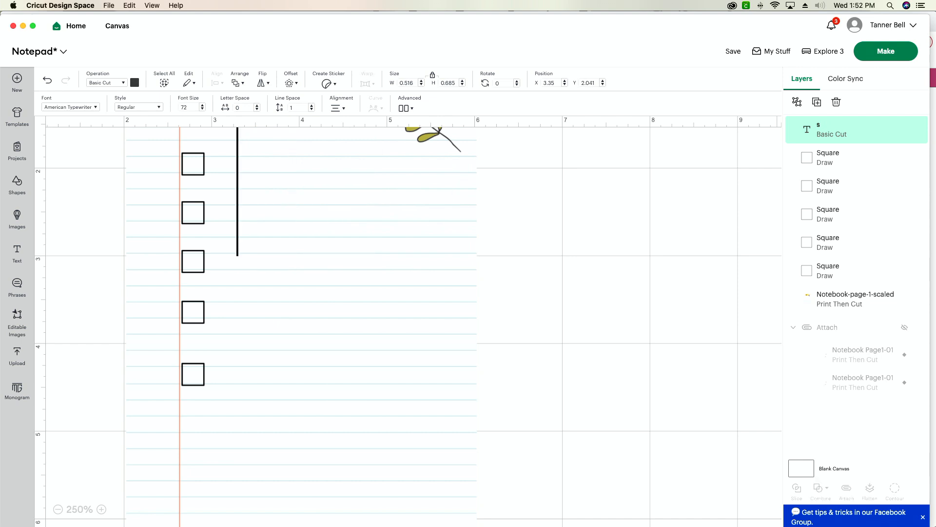
{"action": "type", "text": "Sweep"}
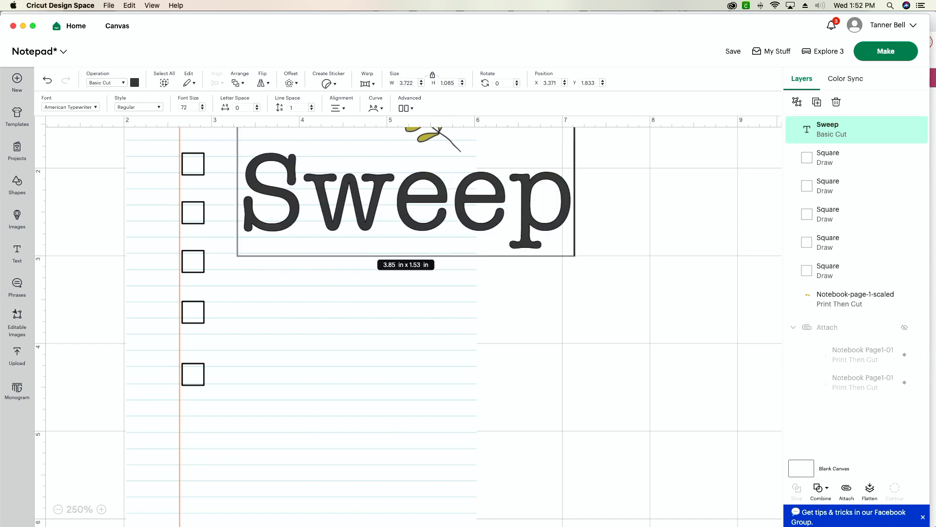
{"action": "left_click", "coordinate": [646, 313]}
Shrink "Sweep" to about 0.91 in by 0.26 in and place it beside the first checkbox
{"action": "left_click", "coordinate": [541, 246]}
{"action": "left_click_drag", "start_coordinate": [569, 248], "coordinate": [366, 167]}
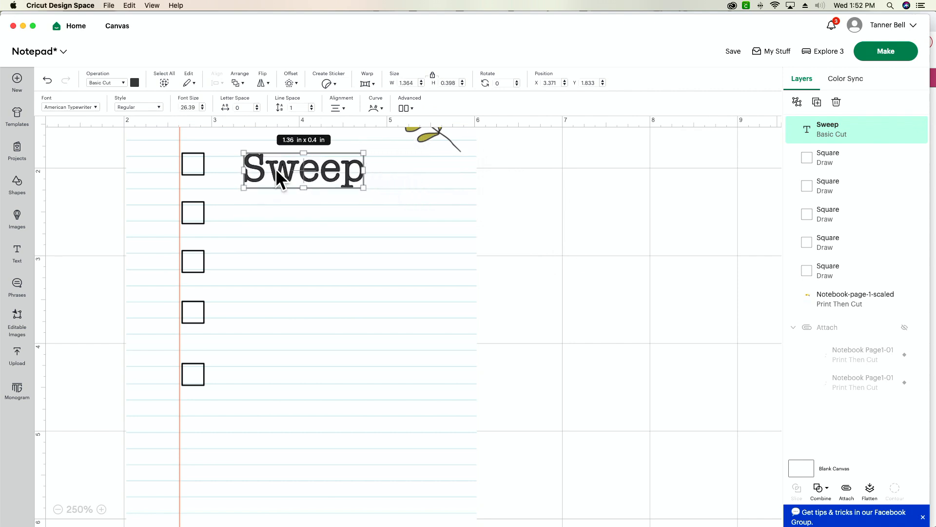
{"action": "left_click_drag", "start_coordinate": [304, 180], "coordinate": [283, 173]}
{"action": "left_click_drag", "start_coordinate": [340, 183], "coordinate": [618, 255]}
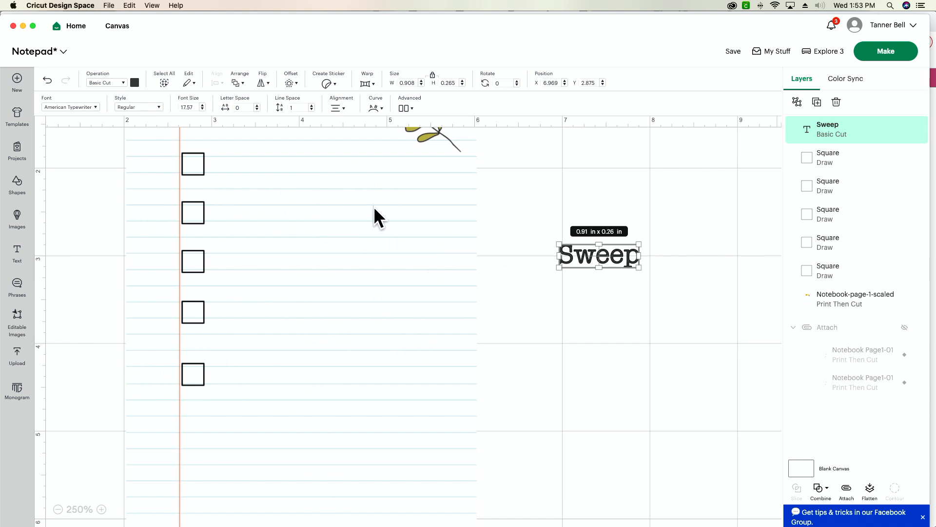
{"action": "left_click", "coordinate": [641, 351]}
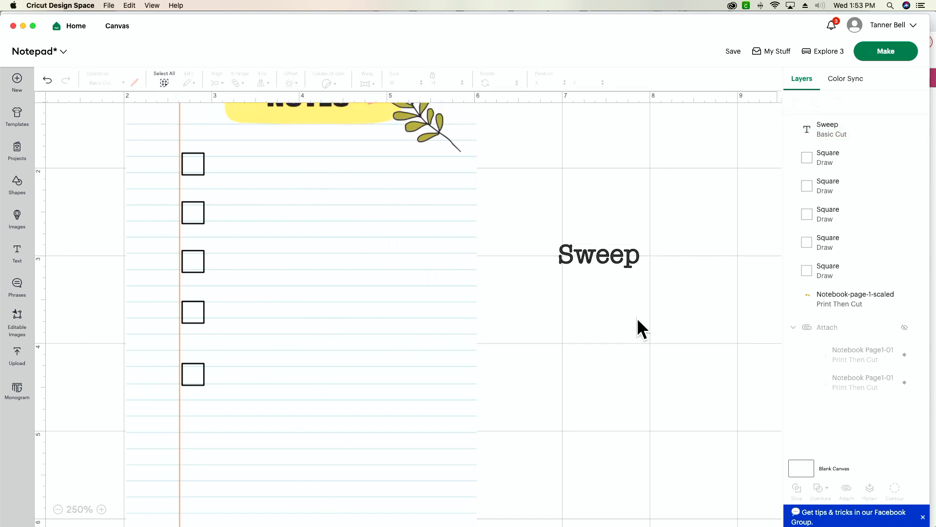
{"action": "left_click_drag", "start_coordinate": [596, 247], "coordinate": [253, 162]}
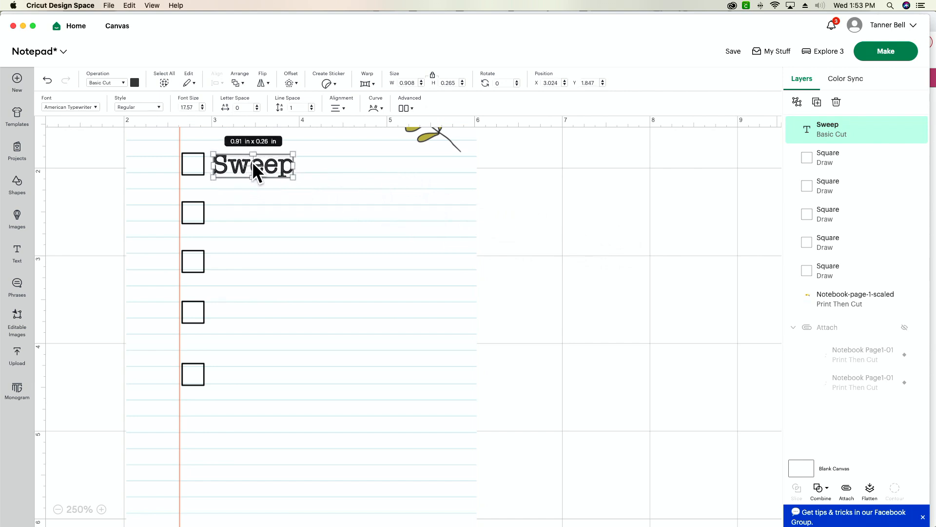
Paste a copy of "Sweep", change its wording to "Mop" and place it beside the second checkbox
{"action": "key", "text": "super+v"}
{"action": "left_click_drag", "start_coordinate": [116, 136], "coordinate": [129, 132]}
{"action": "double_click", "coordinate": [135, 155]}
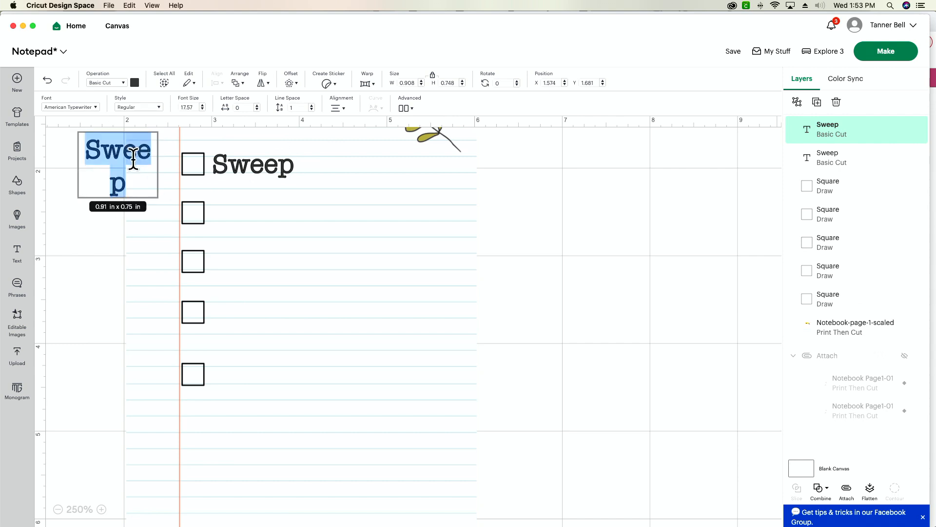
{"action": "type", "text": "Mop"}
{"action": "left_click", "coordinate": [100, 194]}
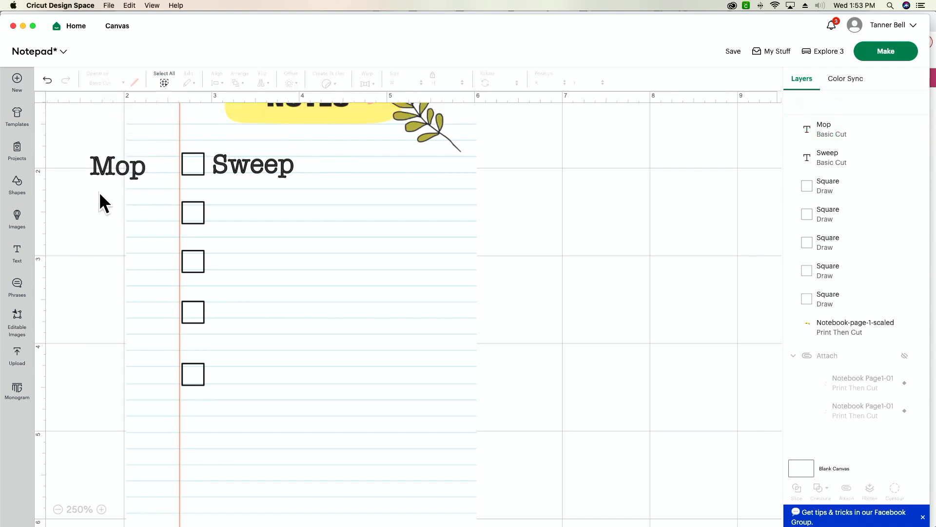
{"action": "left_click", "coordinate": [108, 174]}
{"action": "left_click_drag", "start_coordinate": [124, 168], "coordinate": [250, 216]}
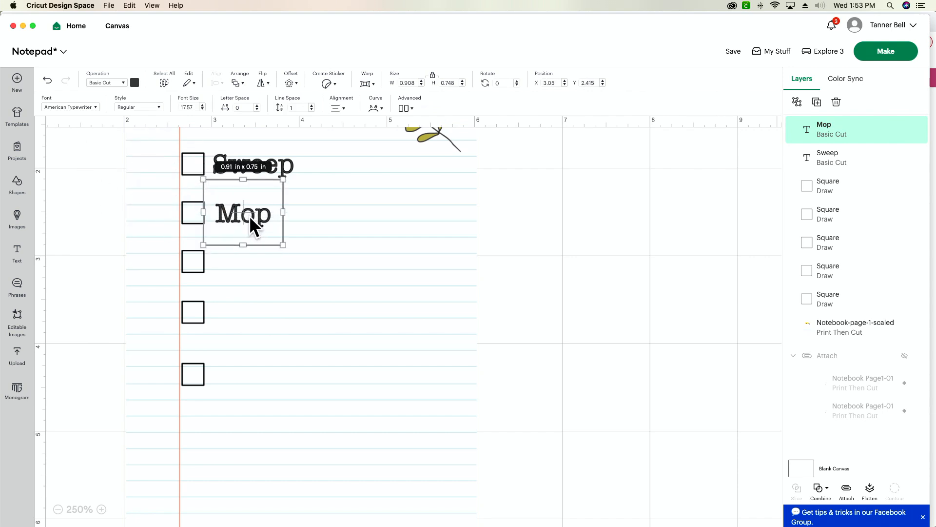
Copy and paste "Mop", change the copy's wording to "Dust" and place it beside the third checkbox
{"action": "key", "text": "super+c"}
{"action": "key", "text": "super+v"}
{"action": "double_click", "coordinate": [119, 164]}
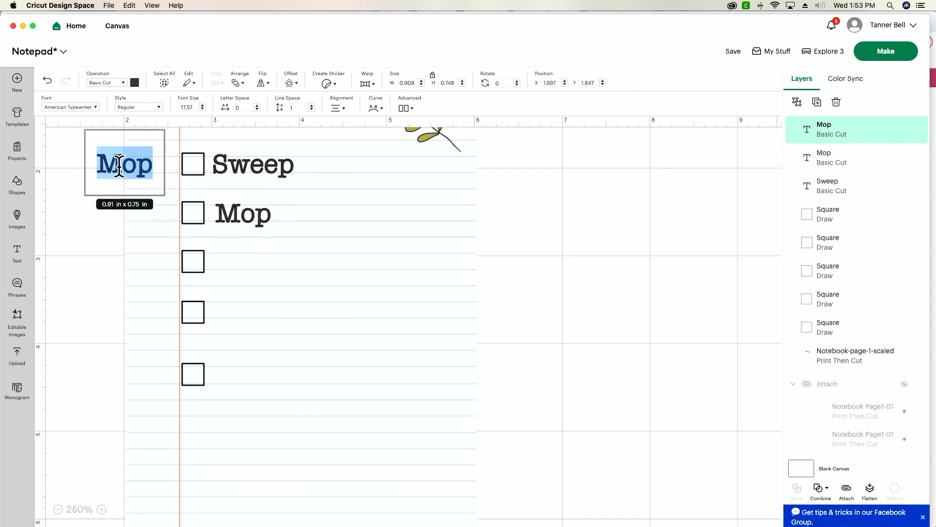
{"action": "type", "text": "Dust"}
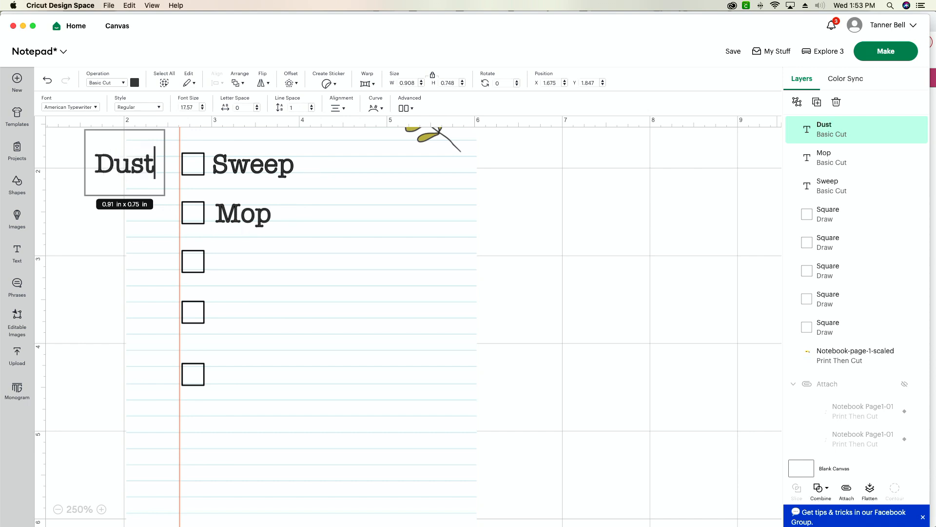
{"action": "left_click", "coordinate": [94, 223]}
{"action": "left_click_drag", "start_coordinate": [113, 169], "coordinate": [232, 265]}
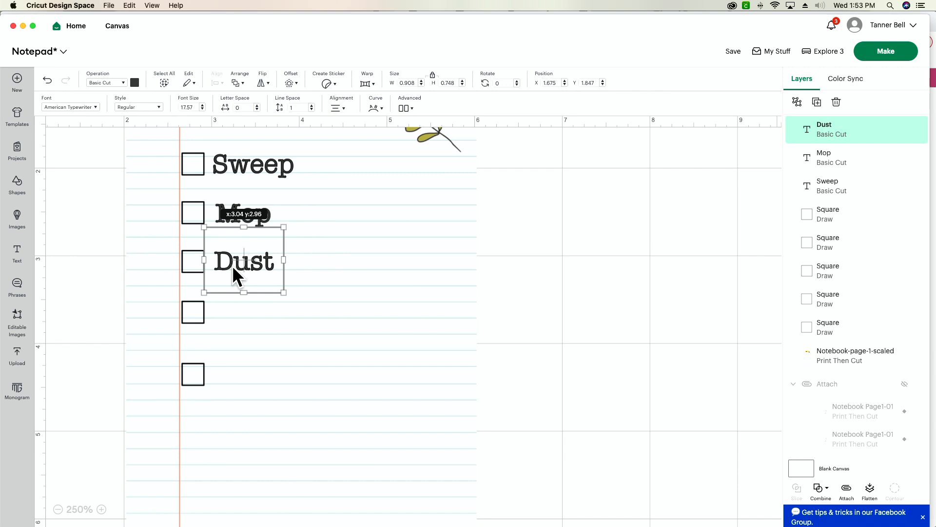
{"action": "left_click", "coordinate": [68, 261]}
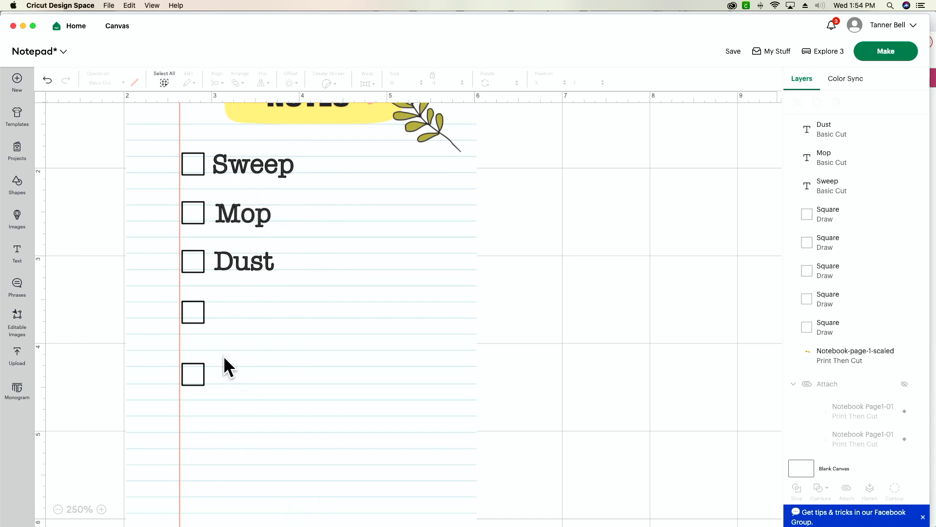
Select the notebook page with all its checkboxes and labels and flatten them into one Print Then Cut layer
{"action": "left_click", "coordinate": [57, 509]}
{"action": "left_click", "coordinate": [58, 509]}
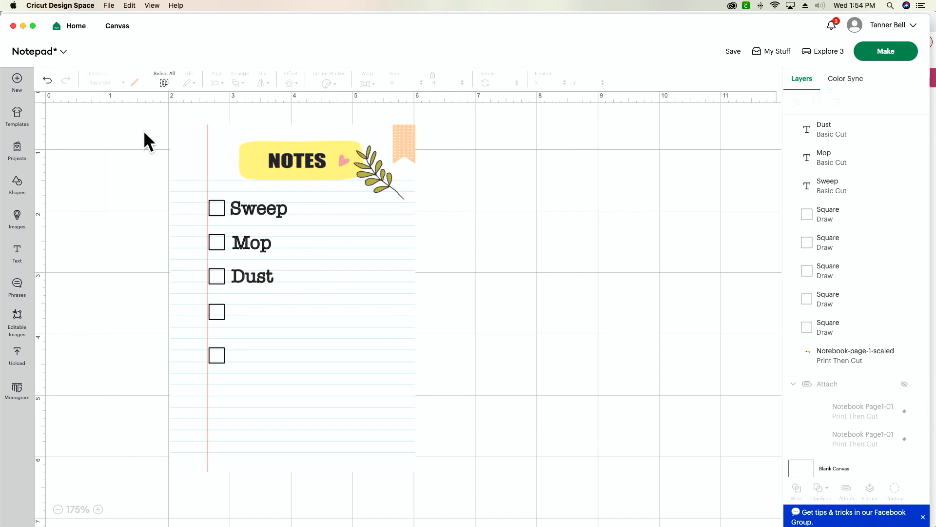
{"action": "left_click_drag", "start_coordinate": [148, 113], "coordinate": [459, 499]}
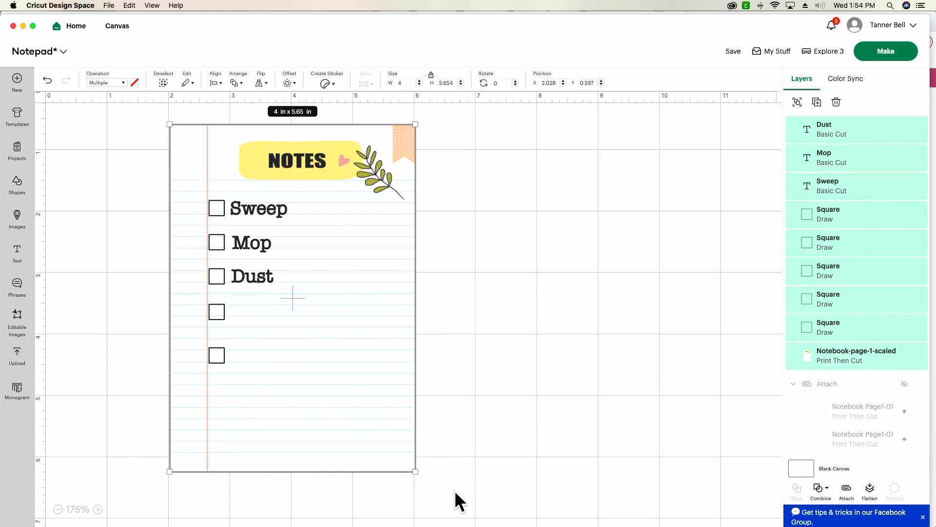
{"action": "left_click", "coordinate": [870, 489]}
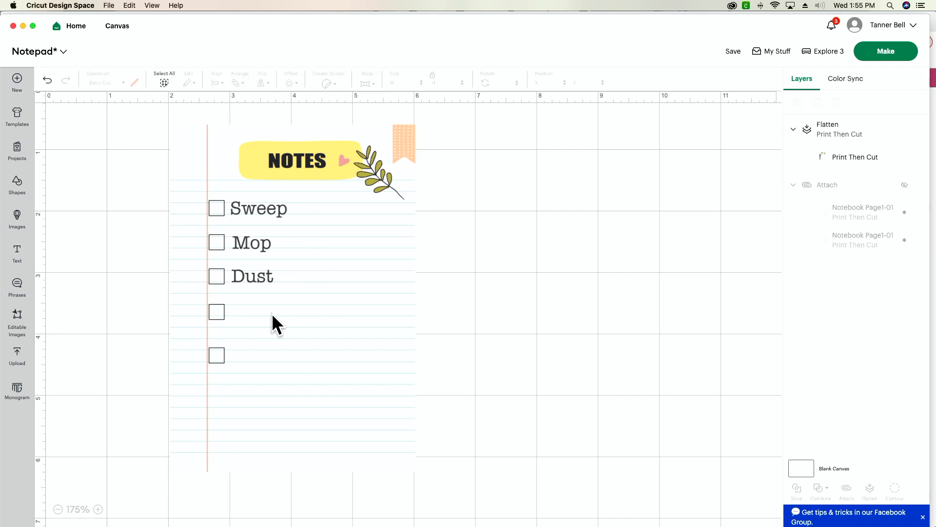
Duplicate the flattened notepad page three times and move one copy to the right of the others
{"action": "scroll", "coordinate": [271, 313], "scroll_direction": "down", "scroll_amount": 1}
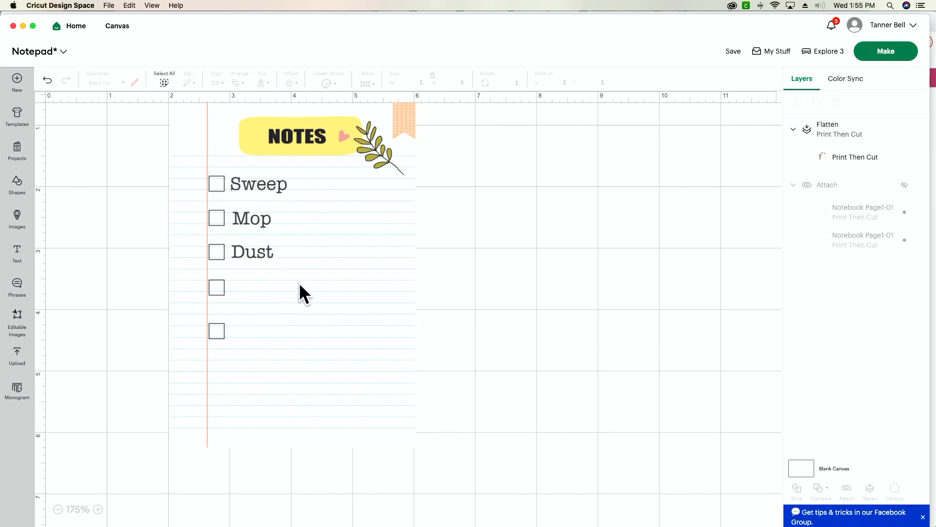
{"action": "left_click", "coordinate": [326, 282]}
{"action": "scroll", "coordinate": [558, 242], "scroll_direction": "up", "scroll_amount": 2}
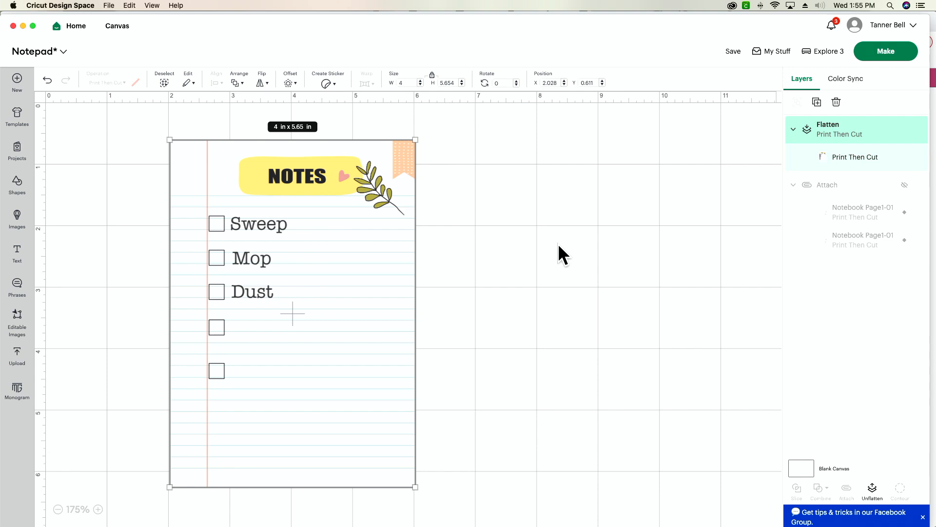
{"action": "key", "text": "super+d"}
{"action": "key", "text": "super+d"}
{"action": "key", "text": "super+d"}
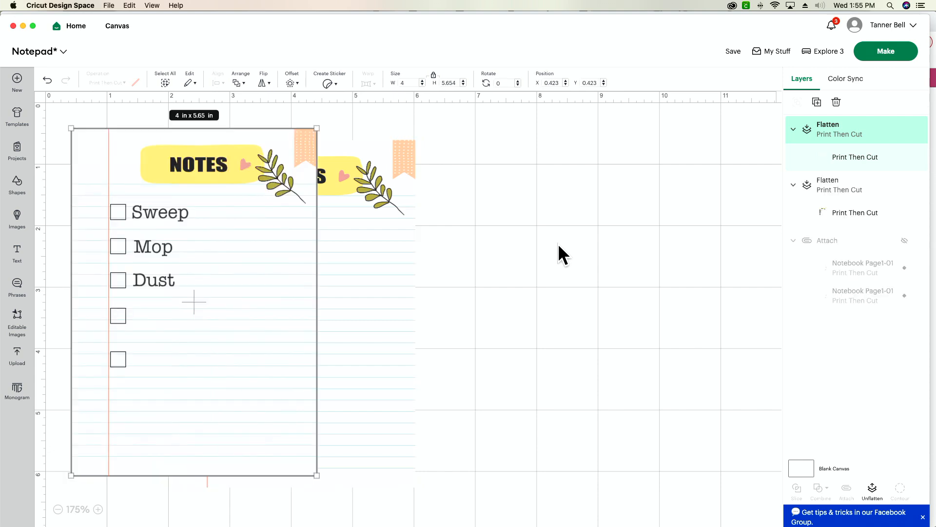
{"action": "left_click_drag", "start_coordinate": [244, 367], "coordinate": [460, 339]}
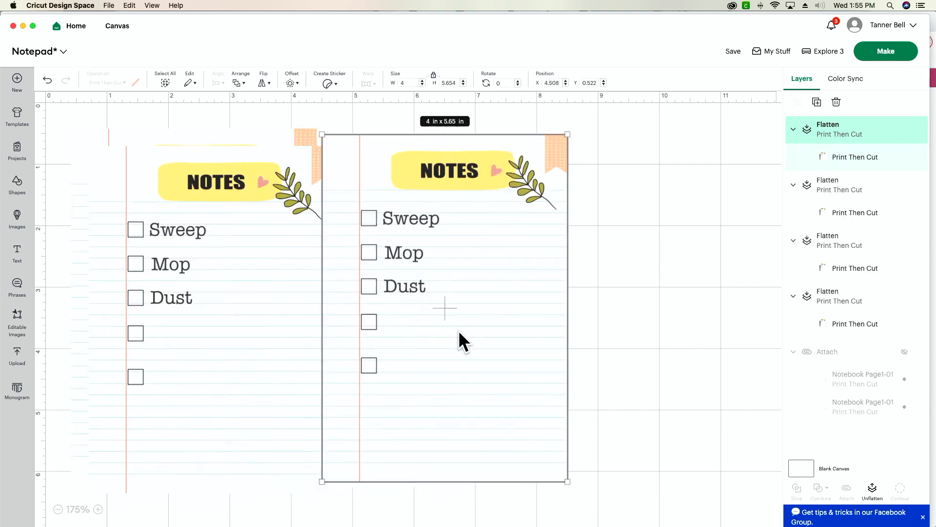
Preview the print mats, turn the page sideways near the top of the first mat, check the second mat, and return to the canvas
{"action": "left_click", "coordinate": [887, 52]}
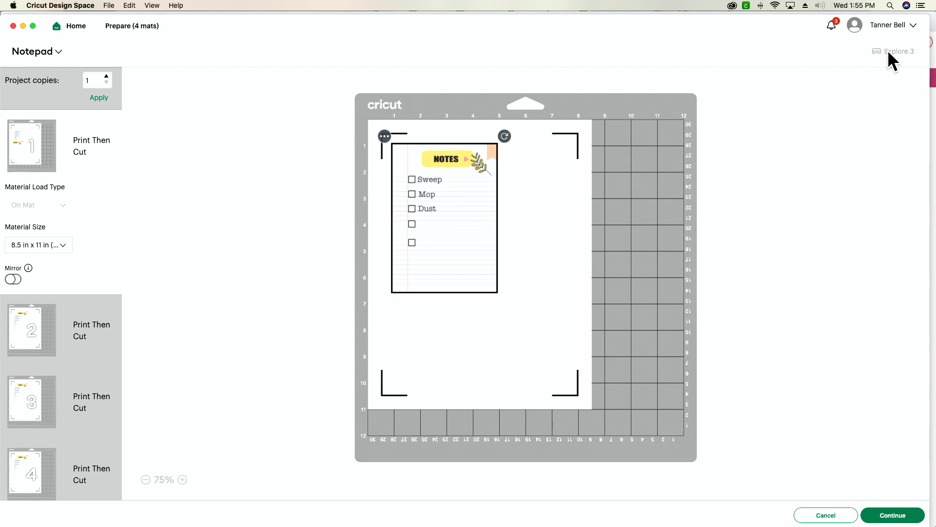
{"action": "left_click_drag", "start_coordinate": [505, 136], "coordinate": [532, 285]}
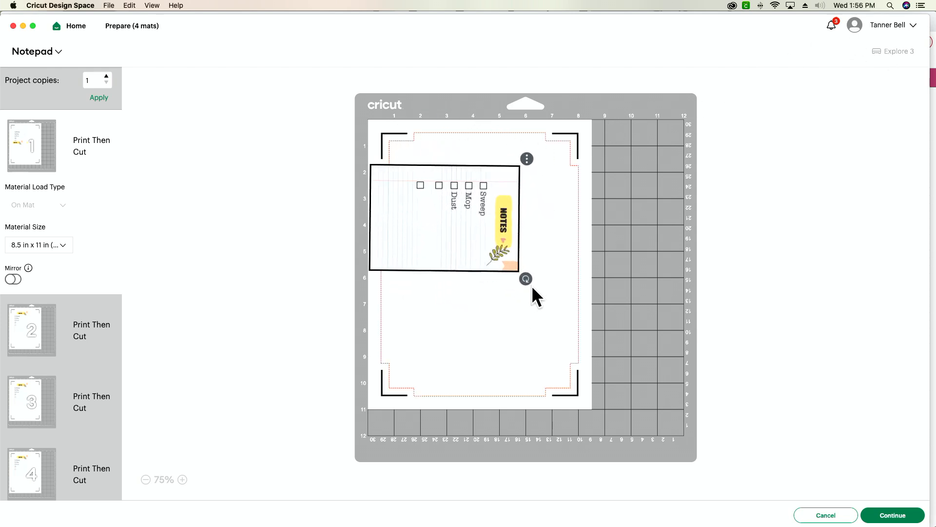
{"action": "left_click_drag", "start_coordinate": [477, 205], "coordinate": [522, 227]}
{"action": "left_click_drag", "start_coordinate": [547, 163], "coordinate": [573, 303]}
{"action": "left_click_drag", "start_coordinate": [488, 276], "coordinate": [475, 233]}
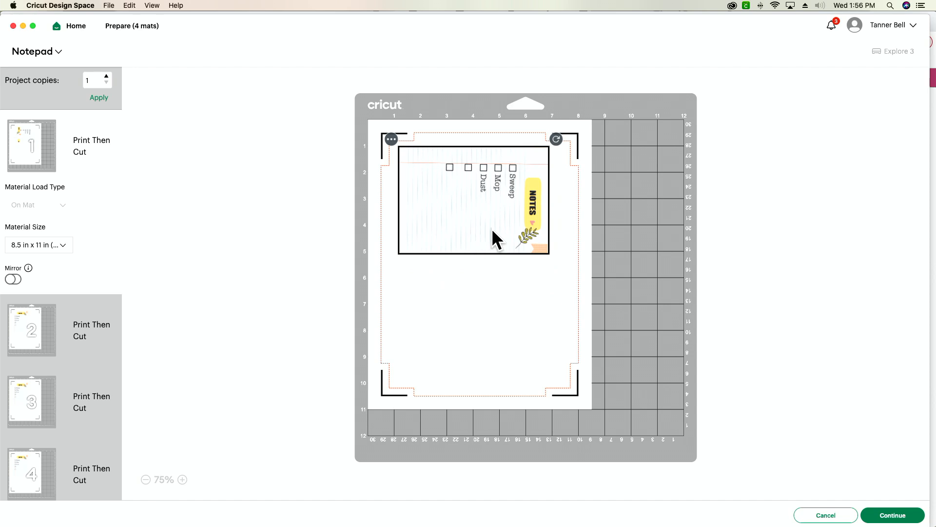
{"action": "left_click", "coordinate": [69, 327]}
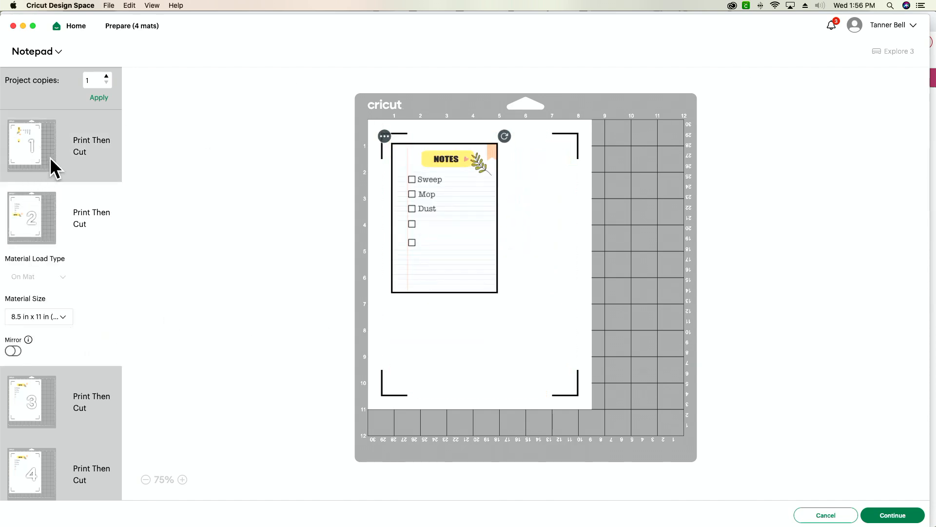
{"action": "left_click", "coordinate": [835, 519]}
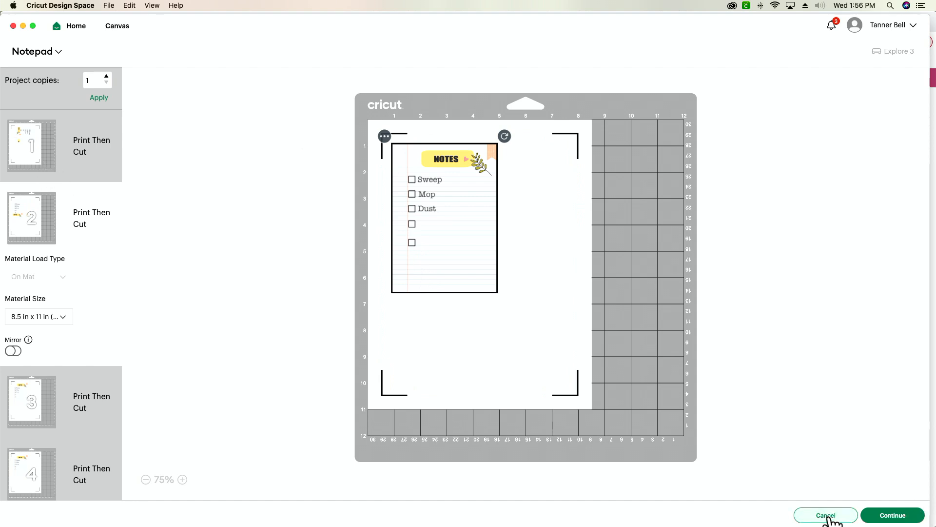
Delete the three overlapping notepad pages and move the remaining page to about X 2.9 in, Y 0.5 in
{"action": "left_click", "coordinate": [180, 294]}
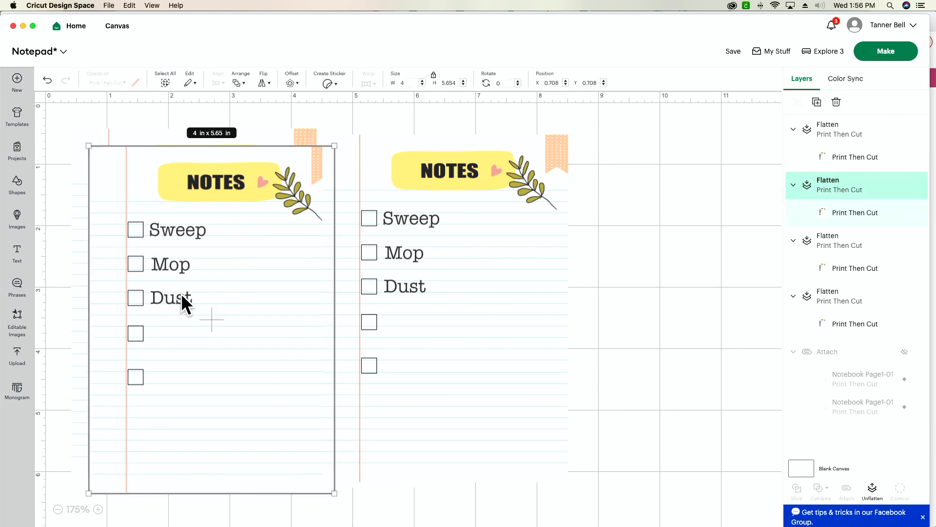
{"action": "key", "text": "Delete"}
{"action": "left_click", "coordinate": [169, 292]}
{"action": "key", "text": "Delete"}
{"action": "left_click", "coordinate": [190, 291]}
{"action": "key", "text": "Delete"}
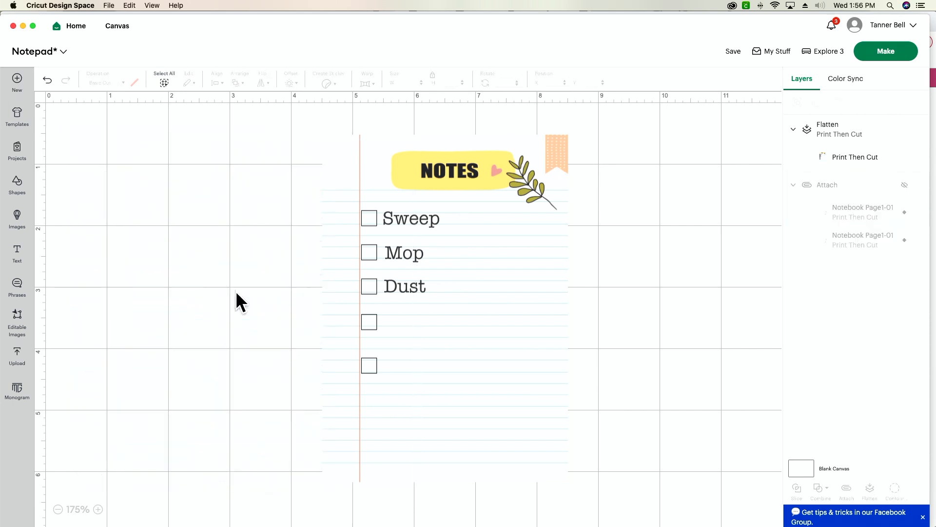
{"action": "left_click_drag", "start_coordinate": [379, 290], "coordinate": [295, 290]}
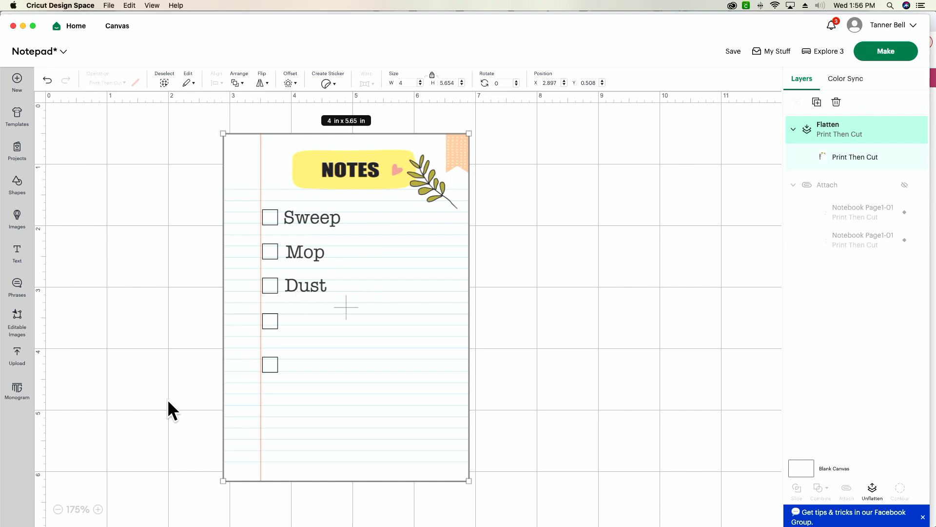
Rotate the flattened checklist page 90 degrees and move it up toward the canvas origin
{"action": "left_click", "coordinate": [58, 508]}
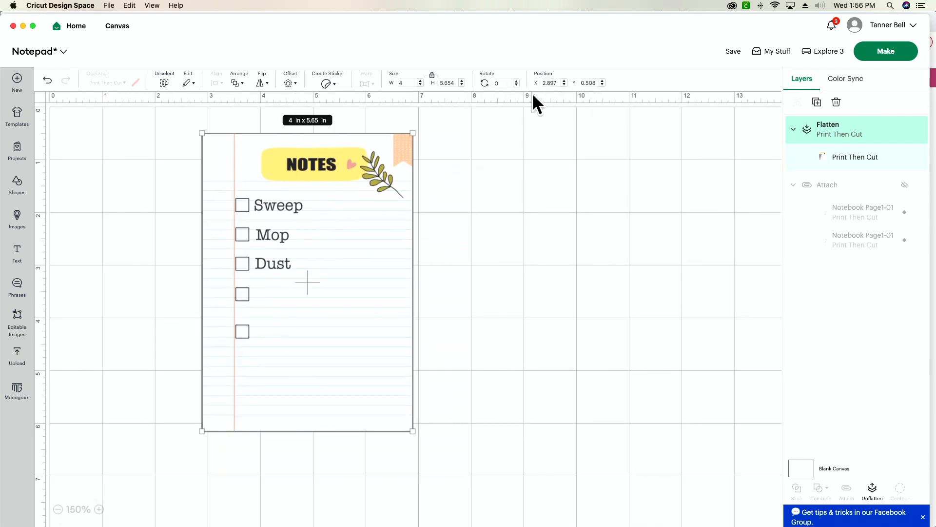
{"action": "left_click", "coordinate": [506, 84]}
{"action": "type", "text": "90"}
{"action": "key", "text": "Return"}
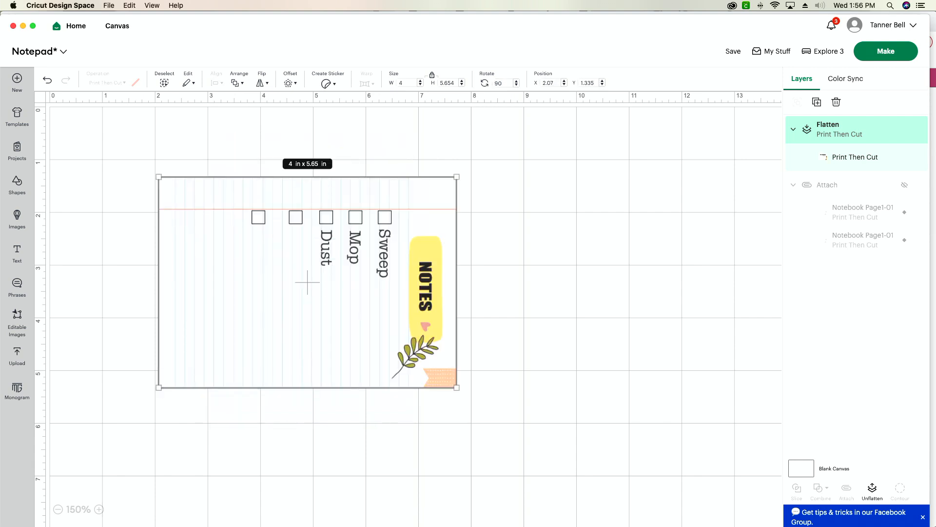
{"action": "left_click_drag", "start_coordinate": [268, 340], "coordinate": [218, 302]}
Duplicate the sideways checklist page and place the copy directly below the first at about X 1.25 in, Y 4.68 in
{"action": "key", "text": "super+d"}
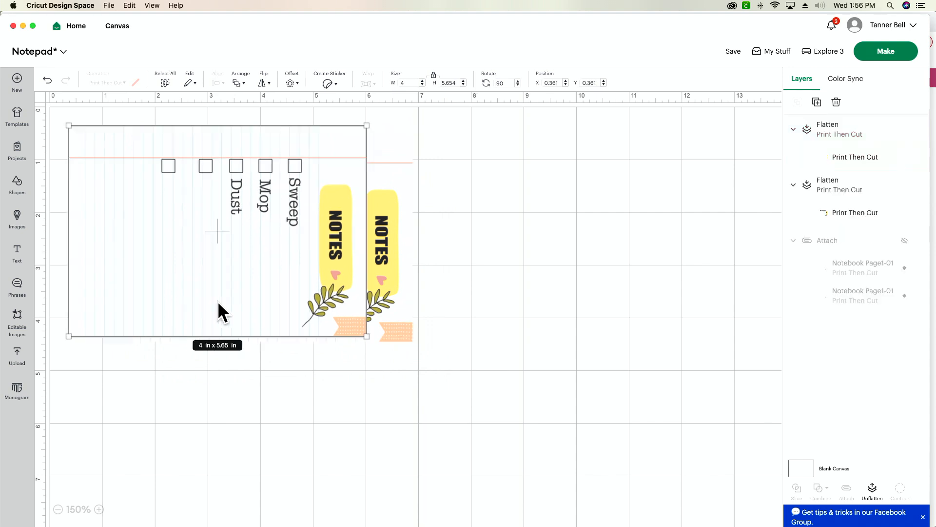
{"action": "left_click_drag", "start_coordinate": [224, 272], "coordinate": [279, 487]}
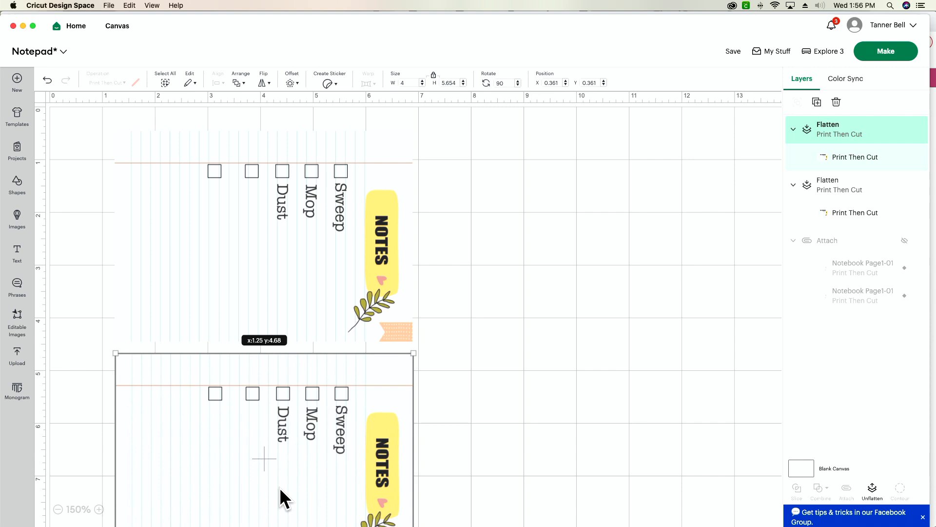
{"action": "left_click", "coordinate": [485, 414]}
{"action": "scroll", "coordinate": [485, 414], "scroll_direction": "down", "scroll_amount": 3}
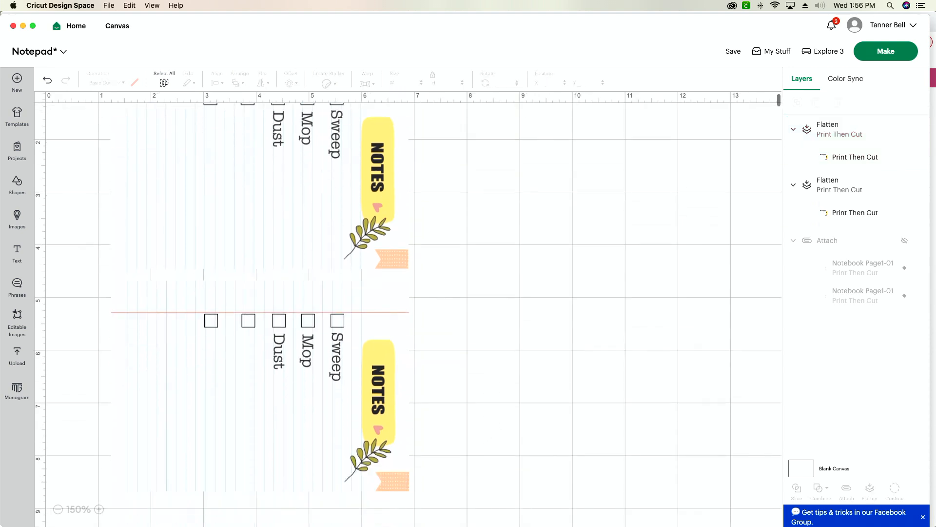
{"action": "left_click", "coordinate": [57, 509]}
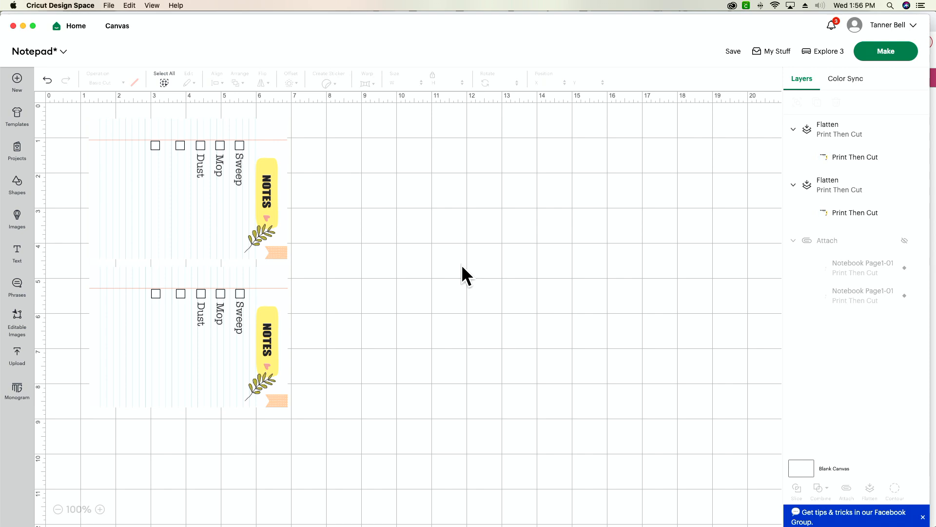
Attach the two stacked checklist pages together and duplicate the attached pair twice
{"action": "left_click_drag", "start_coordinate": [397, 170], "coordinate": [176, 402]}
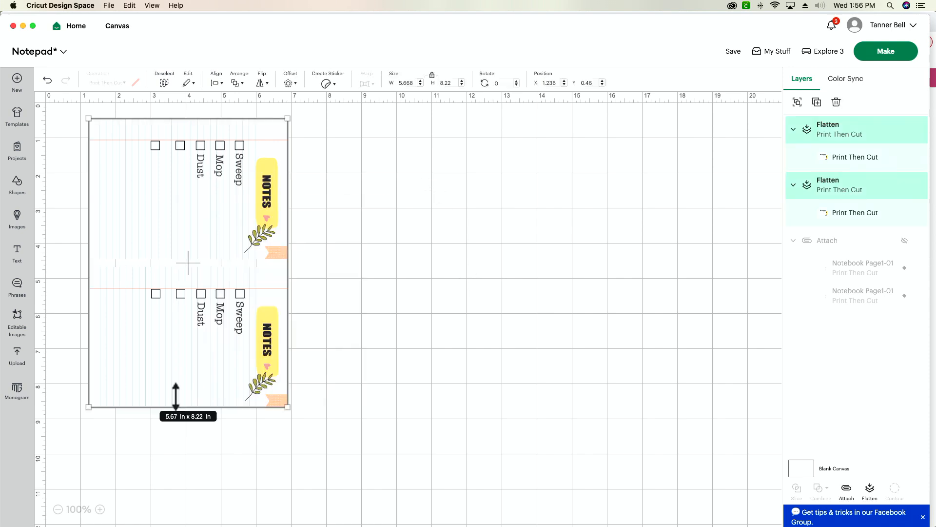
{"action": "left_click", "coordinate": [846, 490]}
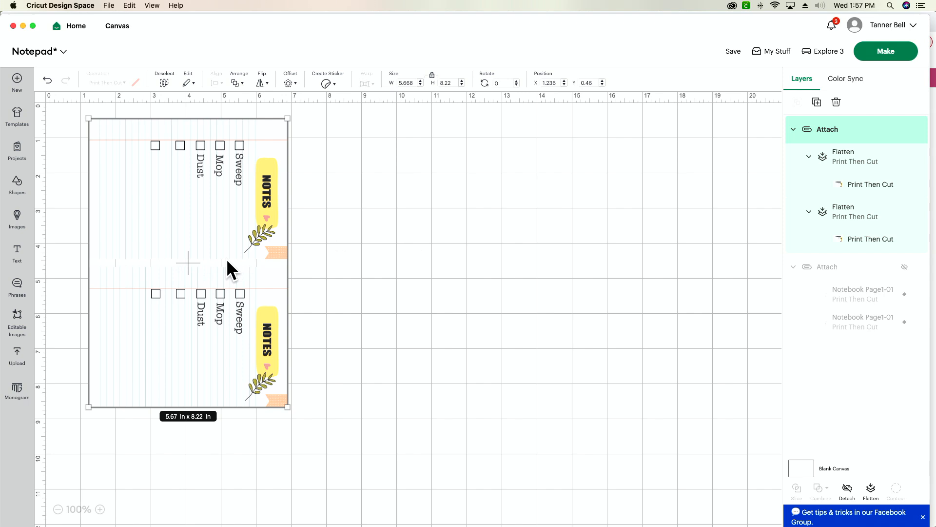
{"action": "key", "text": "super+d"}
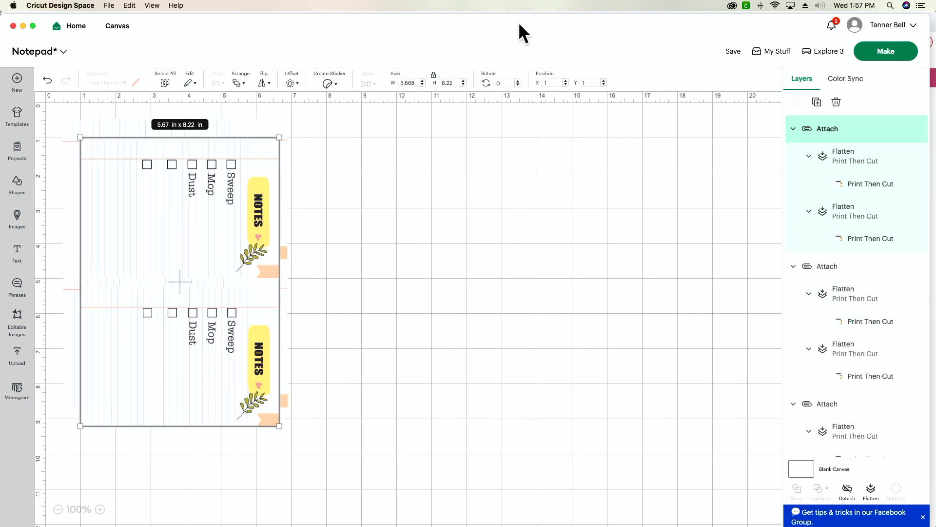
Preview the print mats, return to the canvas, and spread the overlapping attached pairs side by side in a row
{"action": "left_click", "coordinate": [875, 55]}
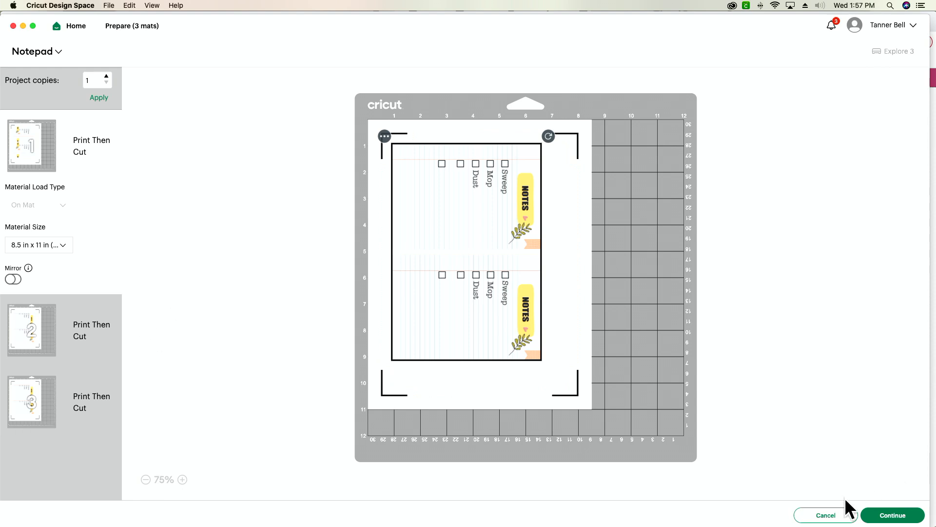
{"action": "left_click", "coordinate": [828, 516]}
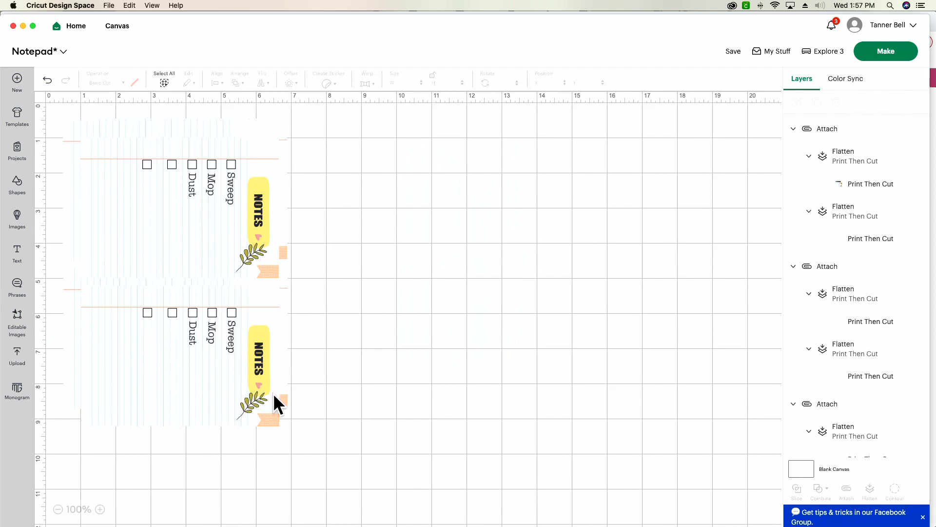
{"action": "left_click_drag", "start_coordinate": [233, 395], "coordinate": [517, 412]}
{"action": "left_click_drag", "start_coordinate": [230, 366], "coordinate": [746, 393]}
{"action": "left_click_drag", "start_coordinate": [488, 368], "coordinate": [417, 332]}
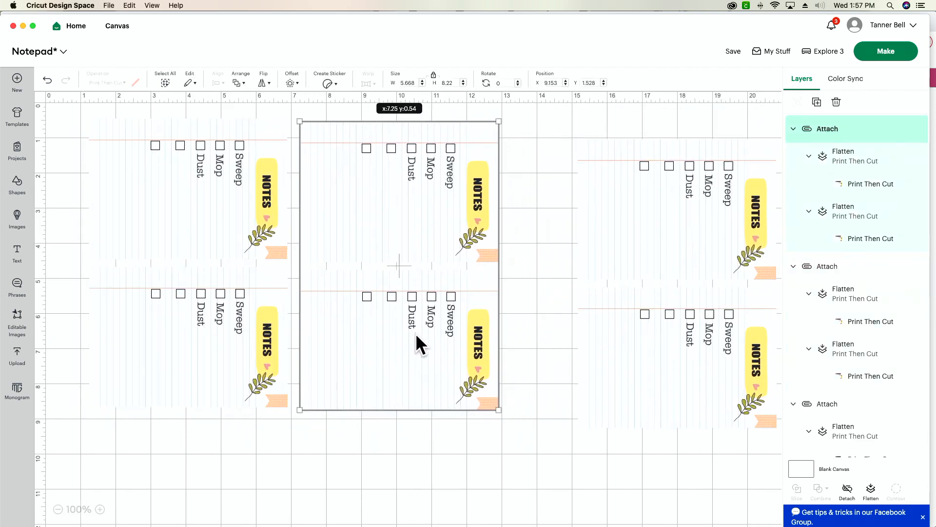
{"action": "left_click_drag", "start_coordinate": [676, 334], "coordinate": [613, 316]}
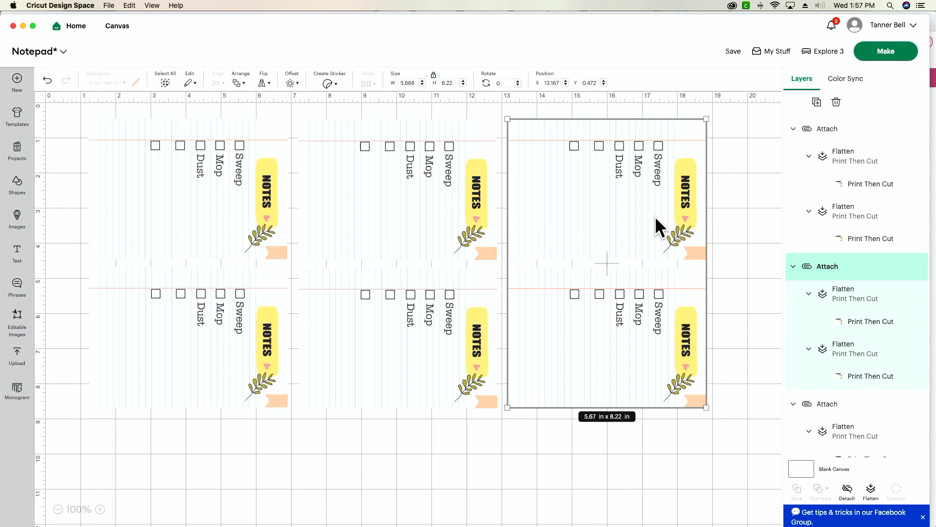
Select all three attached pairs of checklist pages and delete them
{"action": "left_click", "coordinate": [663, 459]}
{"action": "left_click_drag", "start_coordinate": [721, 405], "coordinate": [119, 336]}
{"action": "key", "text": "BackSpace"}
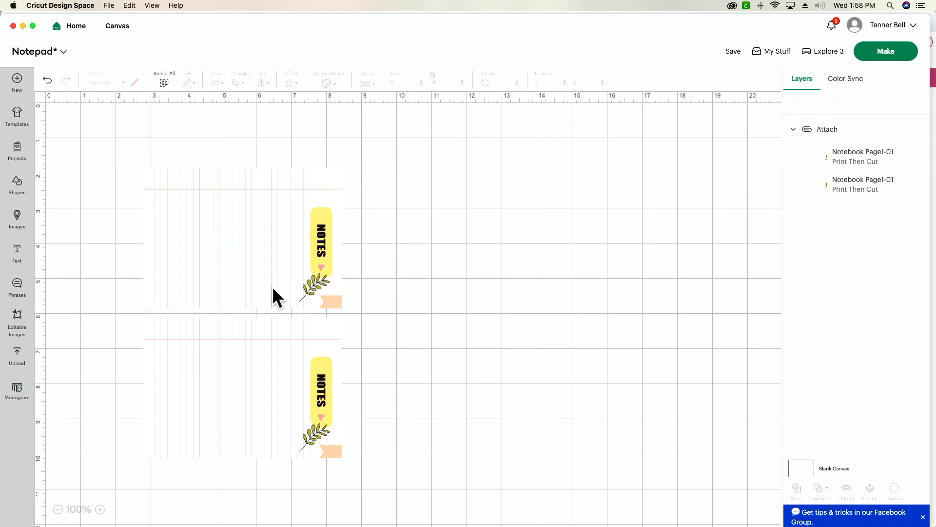
Show the hidden attached pair of blank note pages at about X 1.8 in, Y 0.5 in and change the canvas color to gray
{"action": "left_click_drag", "start_coordinate": [273, 289], "coordinate": [238, 232]}
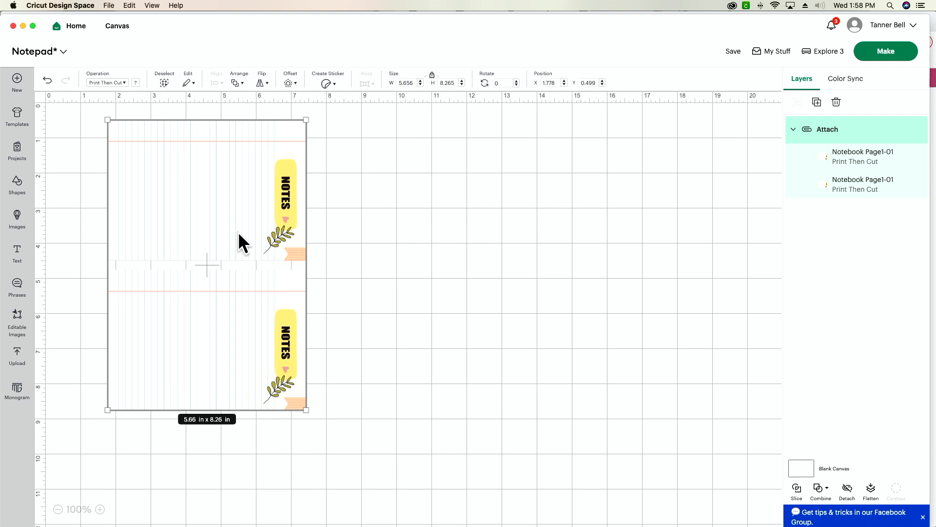
{"action": "left_click", "coordinate": [806, 466]}
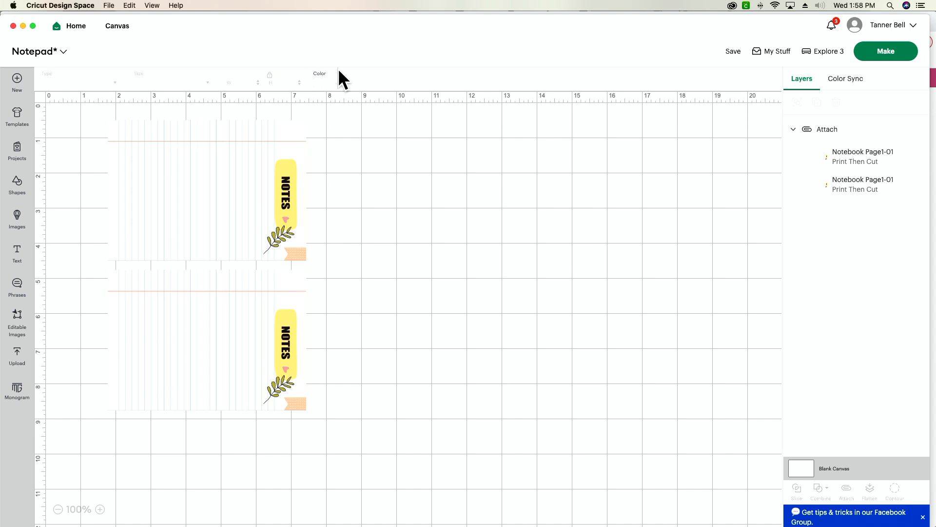
{"action": "left_click", "coordinate": [320, 84]}
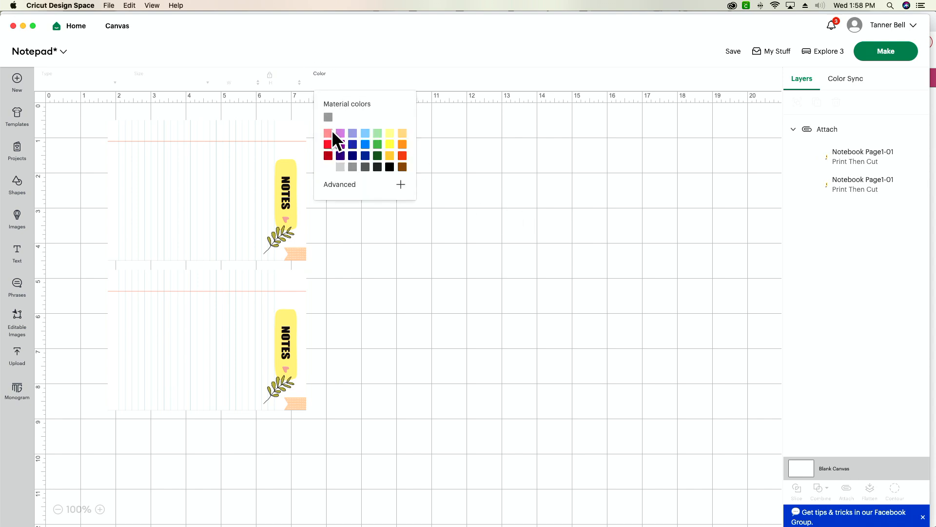
{"action": "left_click", "coordinate": [329, 117]}
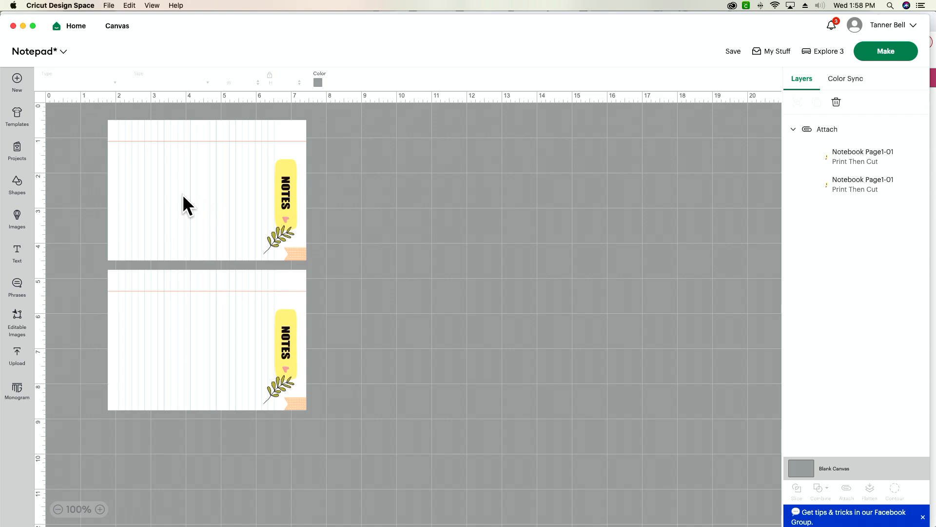
Preview the attached note pages on the Print Then Cut mat and the printing setup, and cancel back to the canvas
{"action": "left_click", "coordinate": [888, 54]}
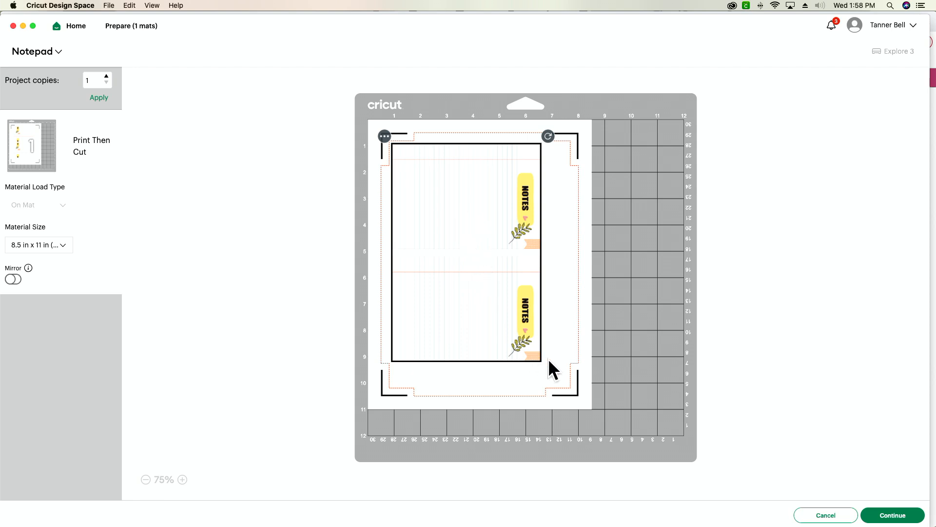
{"action": "left_click", "coordinate": [894, 516]}
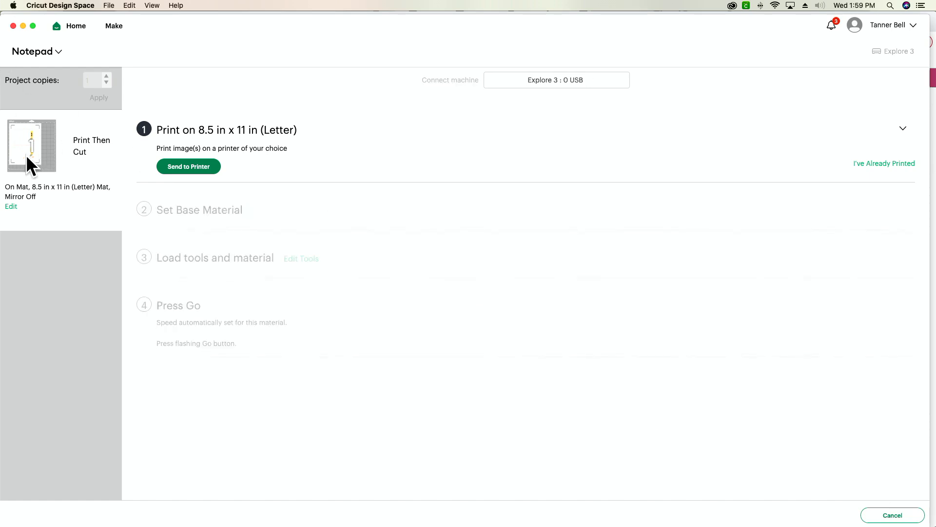
{"action": "mouse_move", "coordinate": [28, 145]}
{"action": "left_click", "coordinate": [893, 515]}
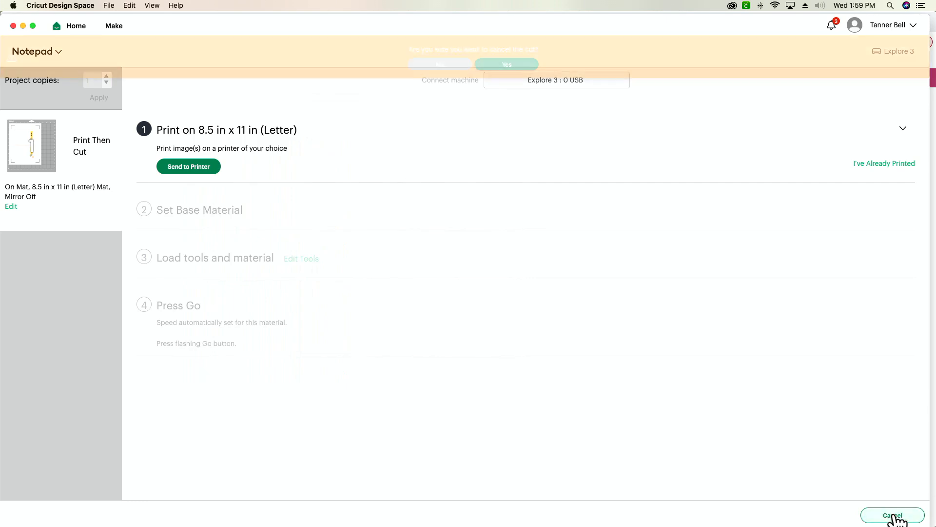
{"action": "left_click", "coordinate": [502, 65]}
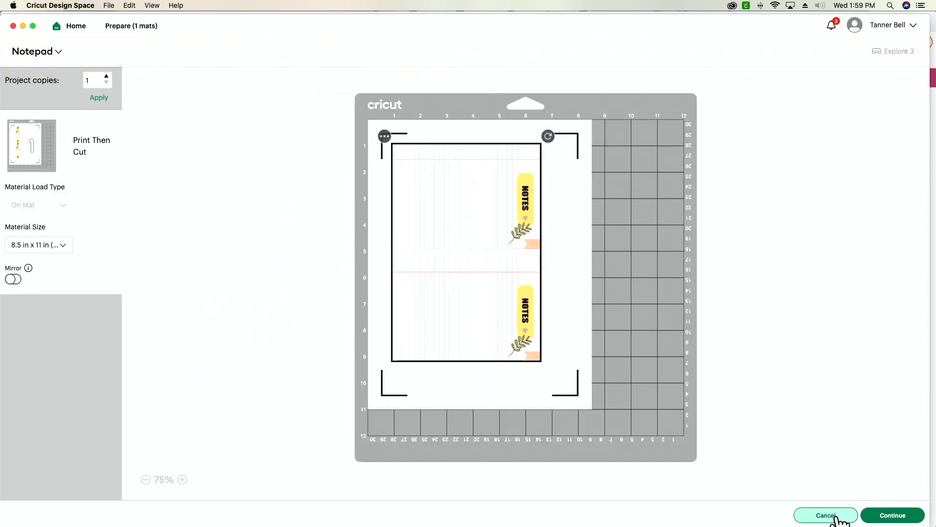
{"action": "left_click", "coordinate": [833, 517]}
Hide the attached note pages and add the uploaded Notebook-page-1-scaled image to the canvas
{"action": "left_click", "coordinate": [250, 380]}
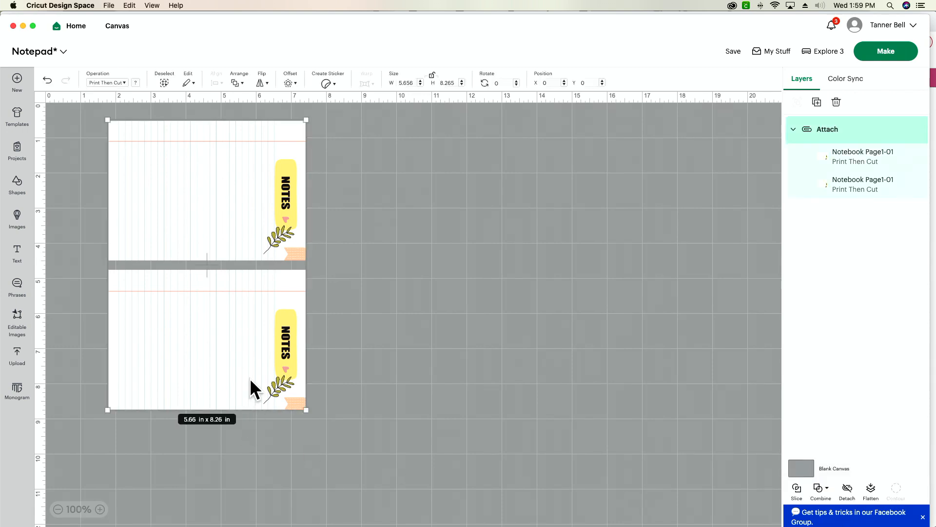
{"action": "left_click", "coordinate": [904, 129]}
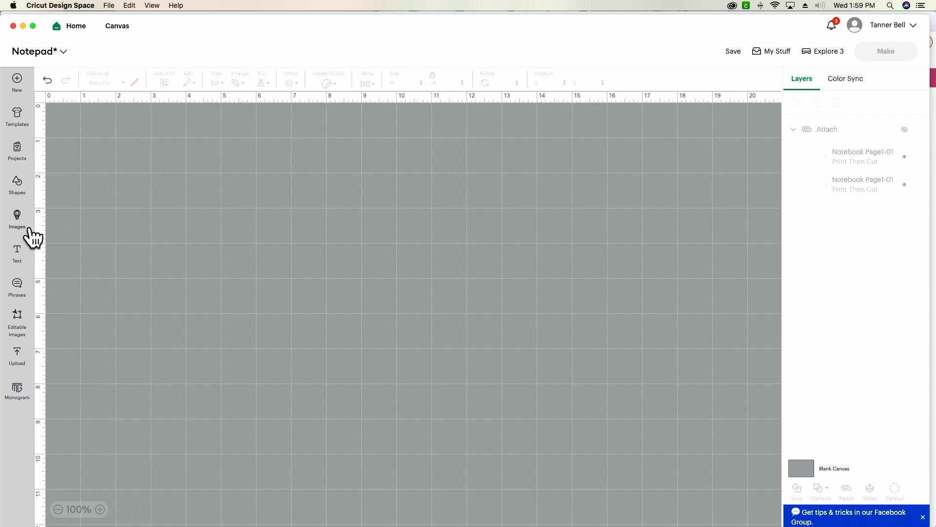
{"action": "left_click", "coordinate": [18, 363]}
{"action": "left_click", "coordinate": [101, 324]}
{"action": "left_click", "coordinate": [887, 516]}
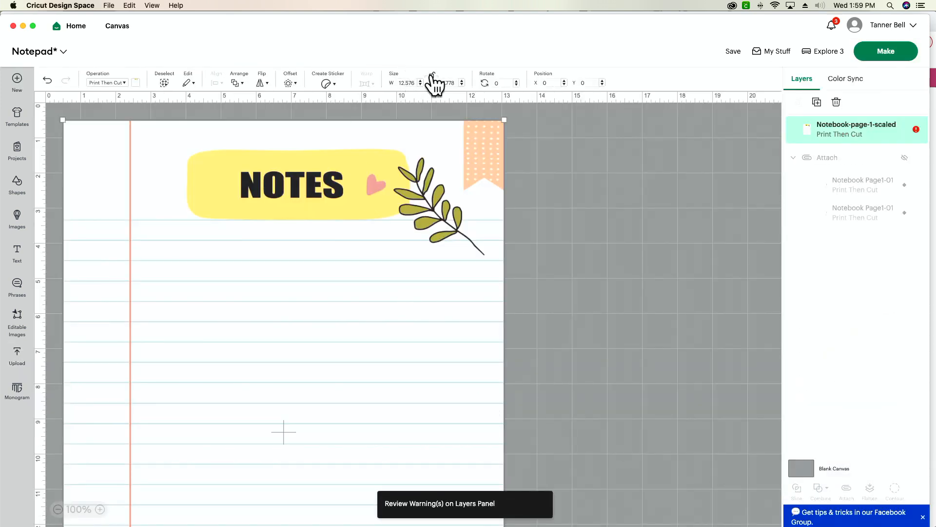
Set the new notebook page's width to 4 in and move it to about X 4.4 in, Y 2.0 in
{"action": "double_click", "coordinate": [408, 83]}
{"action": "type", "text": "4"}
{"action": "key", "text": "Return"}
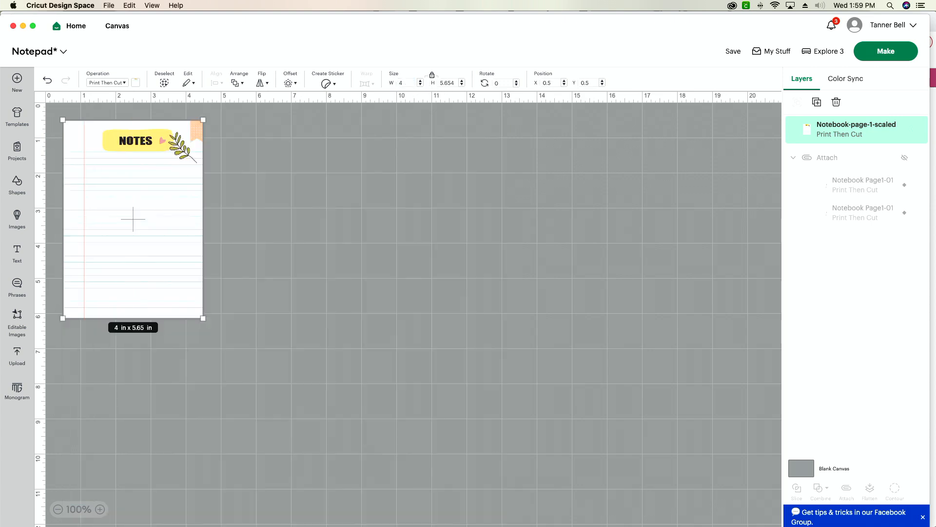
{"action": "left_click_drag", "start_coordinate": [150, 229], "coordinate": [289, 284]}
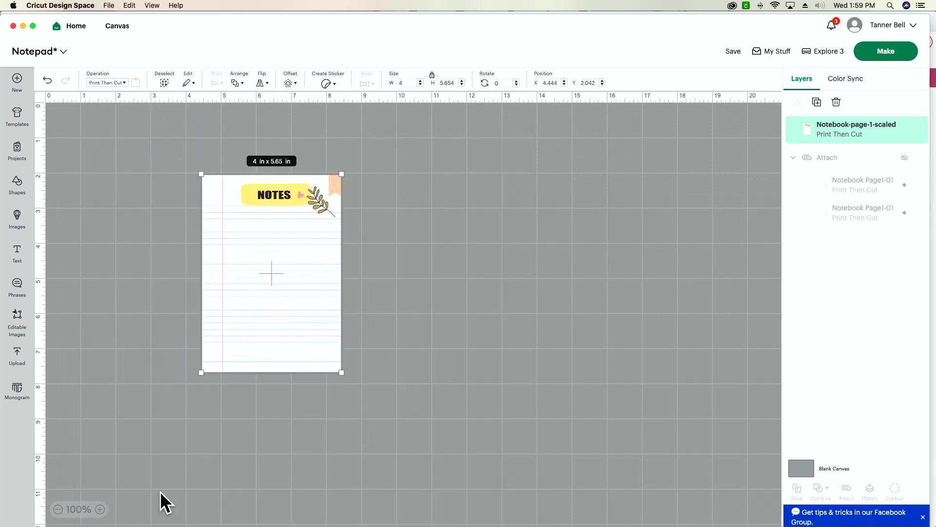
Add a rectangle, resize it to about 1.39 by 0.48 in, and place it over the NOTES title on the notebook page
{"action": "left_click", "coordinate": [100, 511]}
{"action": "left_click", "coordinate": [100, 510]}
{"action": "left_click", "coordinate": [100, 510]}
{"action": "left_click", "coordinate": [100, 510]}
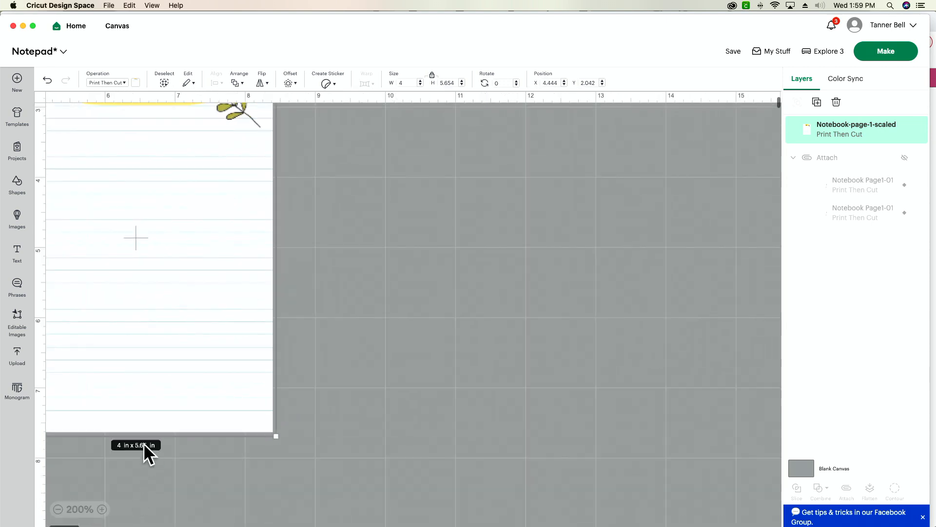
{"action": "scroll", "coordinate": [145, 443], "scroll_direction": "left", "scroll_amount": 3}
{"action": "scroll", "coordinate": [146, 443], "scroll_direction": "up", "scroll_amount": 4}
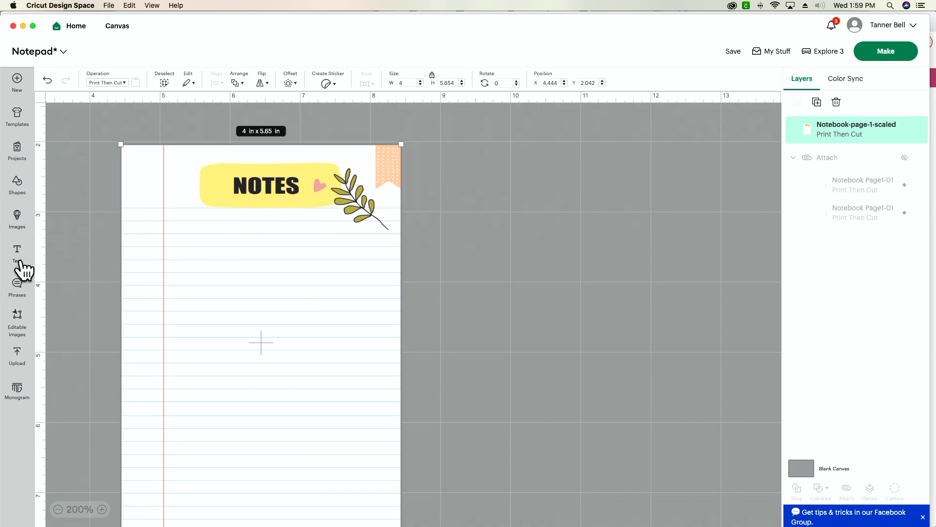
{"action": "left_click", "coordinate": [20, 188]}
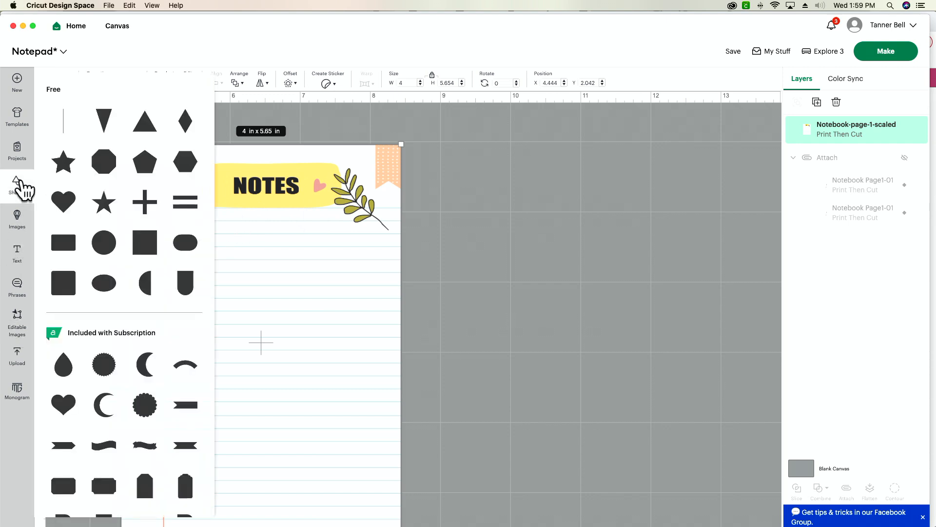
{"action": "left_click", "coordinate": [65, 249]}
{"action": "left_click_drag", "start_coordinate": [249, 248], "coordinate": [171, 174]}
{"action": "left_click_drag", "start_coordinate": [111, 155], "coordinate": [261, 184]}
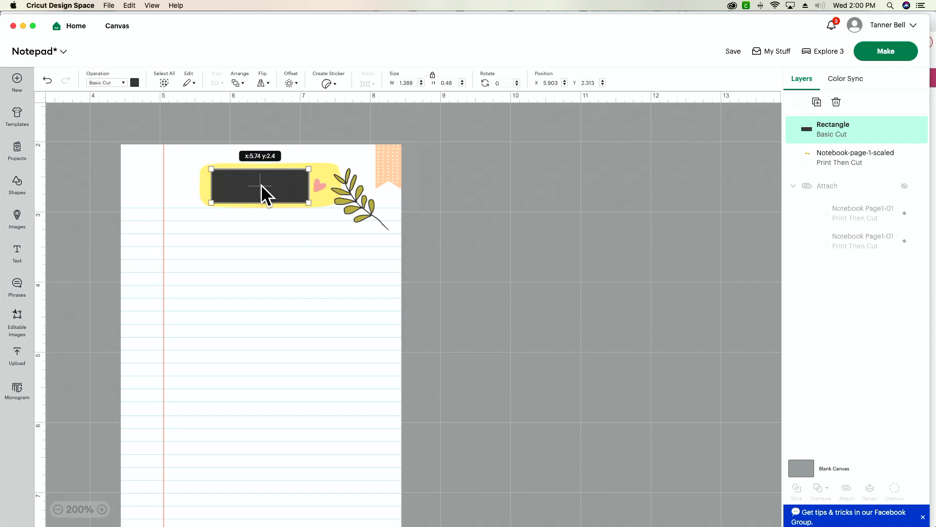
{"action": "left_click", "coordinate": [510, 190]}
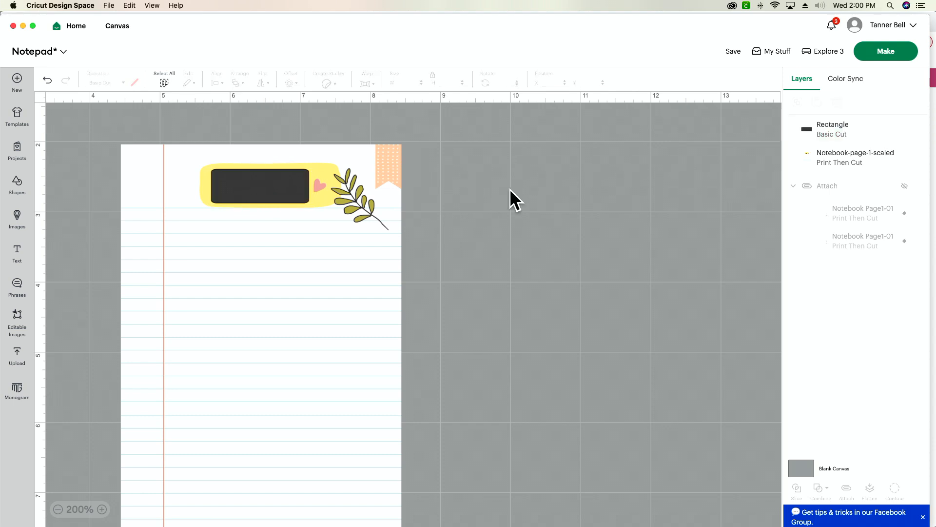
Change the color of the rectangle covering the NOTES title to bright yellow
{"action": "left_click", "coordinate": [263, 197]}
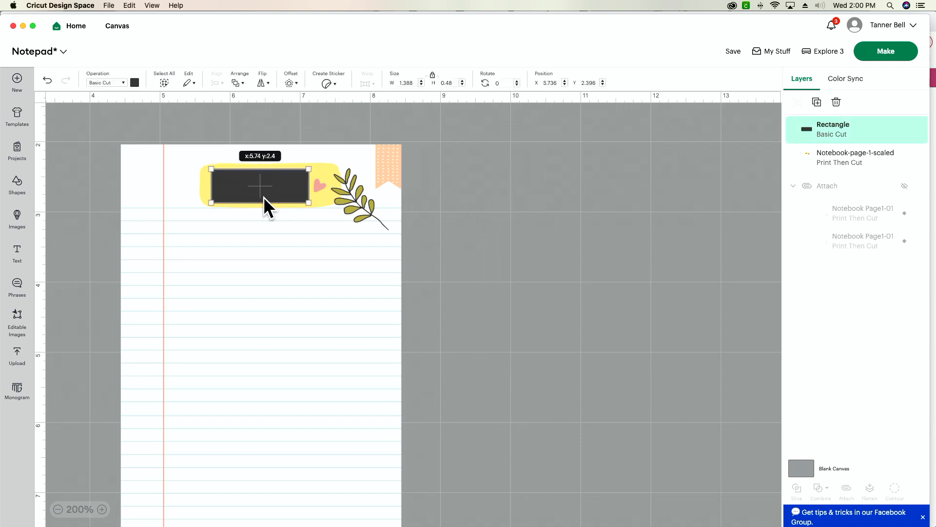
{"action": "left_click", "coordinate": [134, 82]}
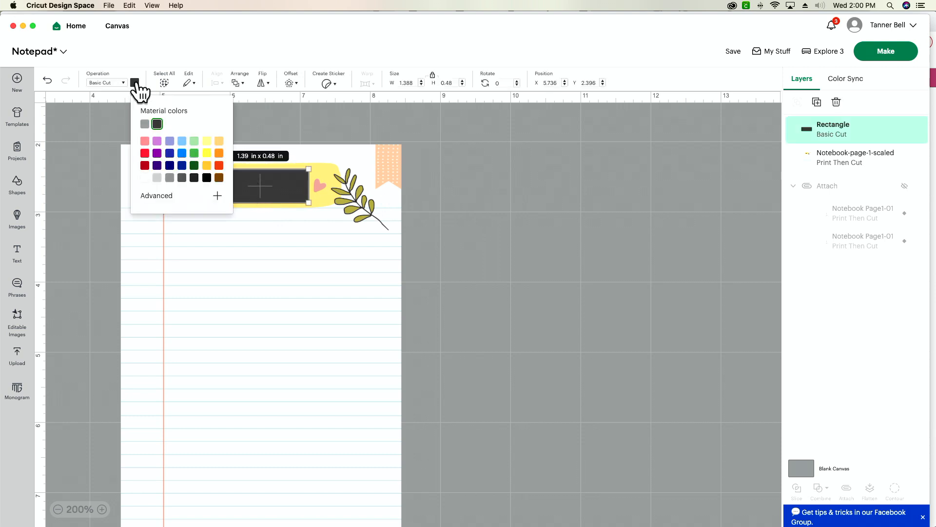
{"action": "left_click", "coordinate": [206, 153]}
{"action": "left_click", "coordinate": [559, 182]}
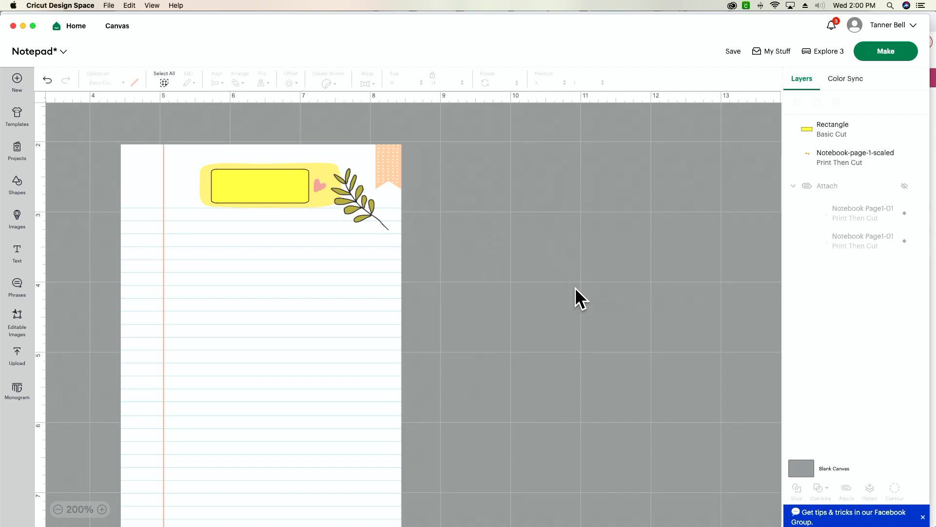
Switch to Chrome and sample the yellow of Notebook Page 1's NOTES banner, #FBE465, with ColorPick Eyedropper
{"action": "key", "text": "super+Tab"}
{"action": "key", "text": "super+Tab"}
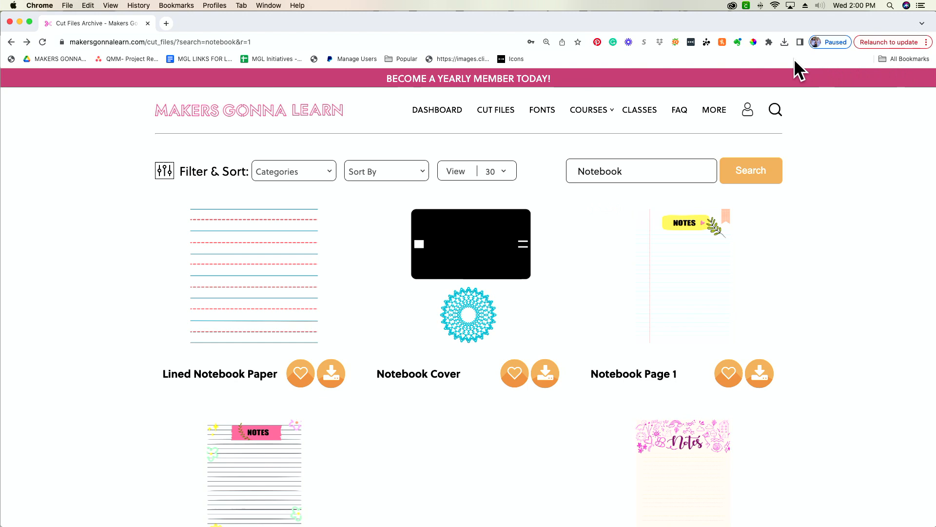
{"action": "left_click", "coordinate": [753, 41]}
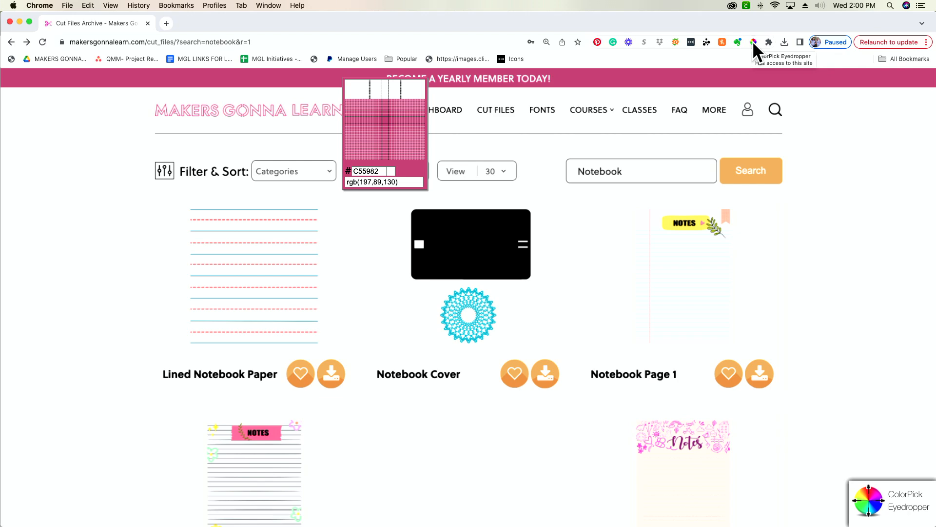
{"action": "key", "text": "super+Tab"}
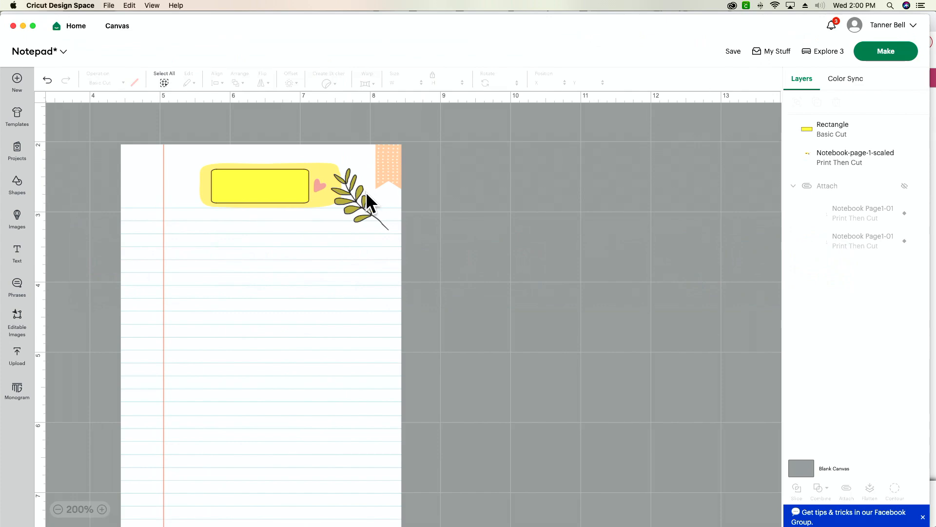
{"action": "key", "text": "super+Tab"}
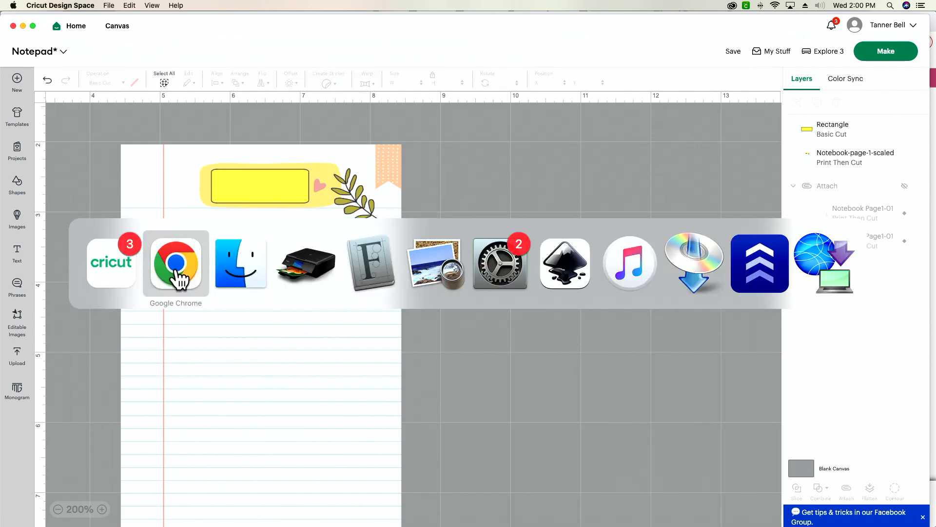
{"action": "left_click", "coordinate": [178, 275]}
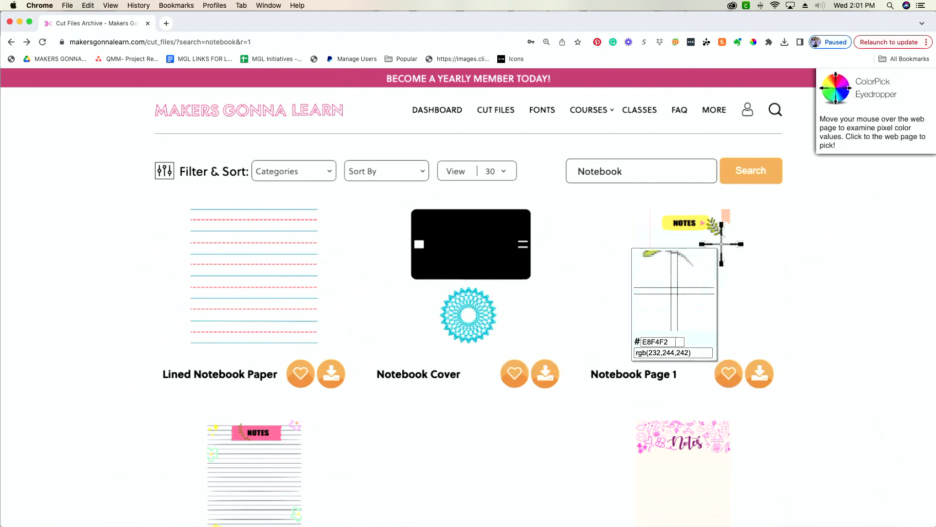
{"action": "left_click", "coordinate": [670, 222]}
{"action": "key", "text": "super+c"}
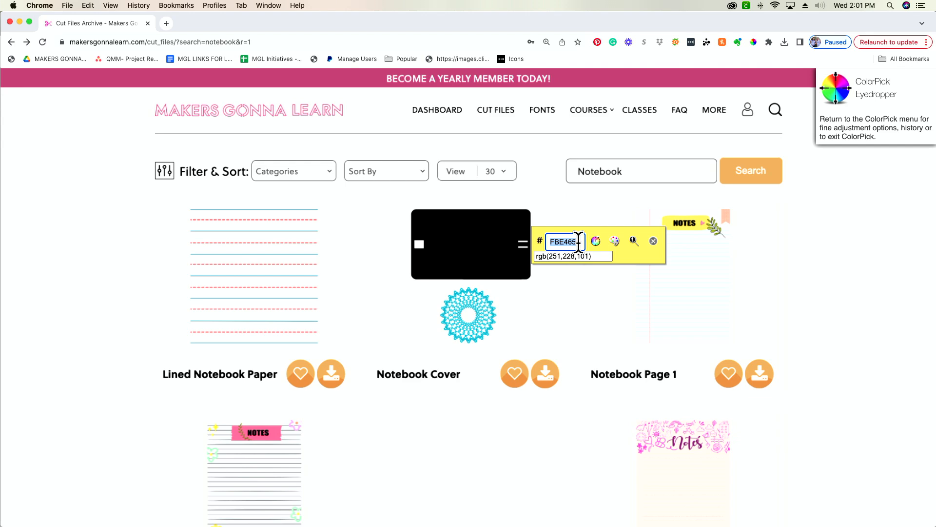
Switch back to Cricut Design Space and set the color of the rectangle on the notebook page to #FBE465
{"action": "key", "text": "super+Tab"}
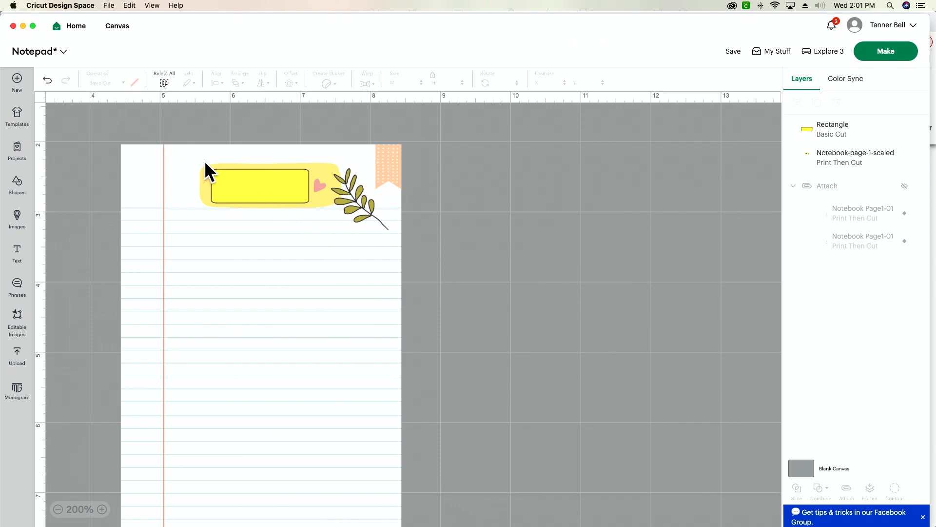
{"action": "left_click", "coordinate": [291, 186]}
{"action": "left_click", "coordinate": [135, 82]}
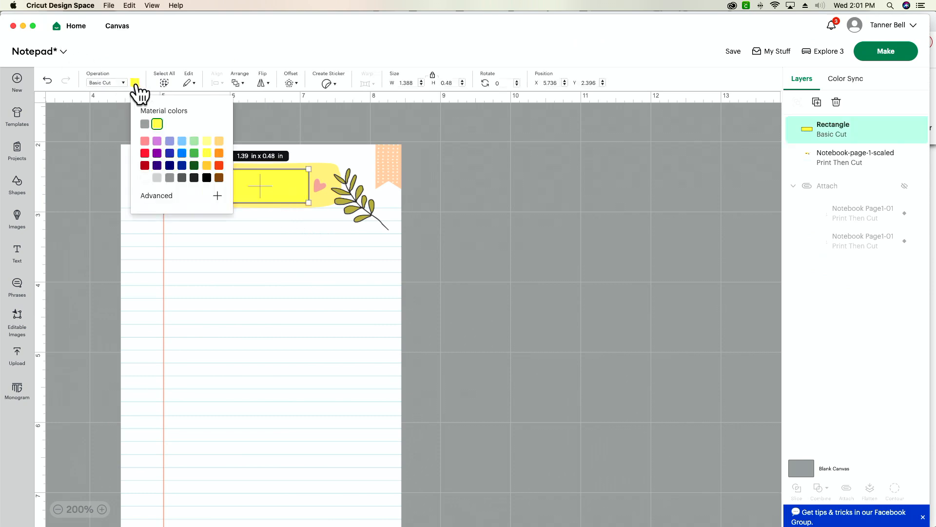
{"action": "left_click", "coordinate": [173, 197]}
{"action": "double_click", "coordinate": [198, 308]}
{"action": "key", "text": "super+v"}
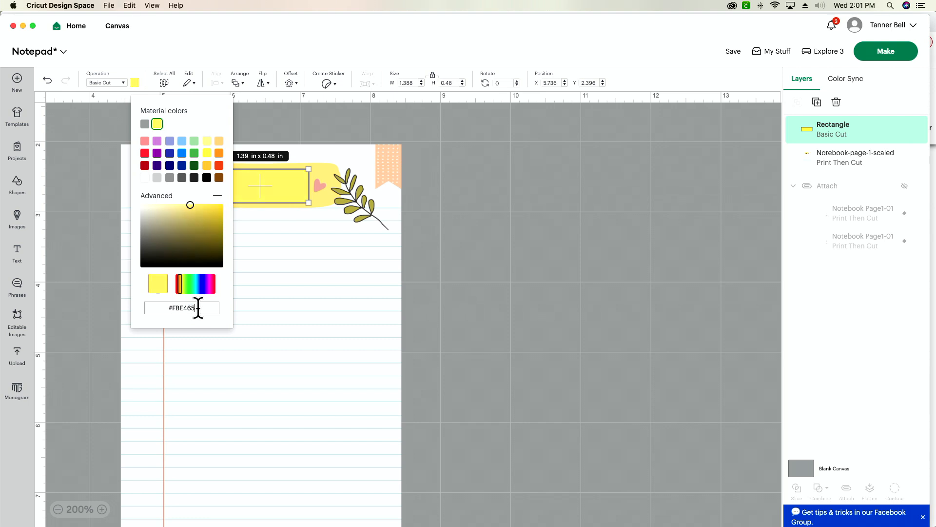
Flatten the yellow rectangle and the notebook page into one Print Then Cut image
{"action": "left_click", "coordinate": [590, 238]}
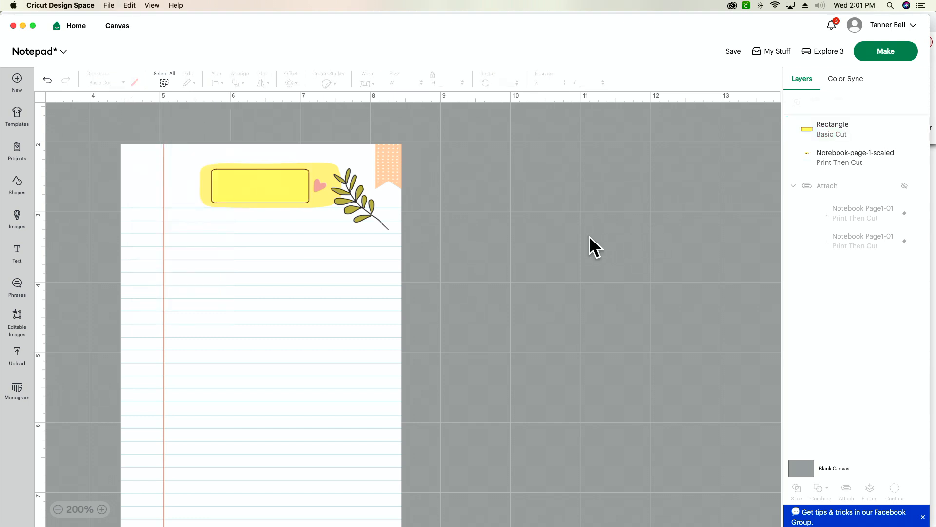
{"action": "left_click_drag", "start_coordinate": [467, 137], "coordinate": [224, 255]}
{"action": "left_click", "coordinate": [871, 489]}
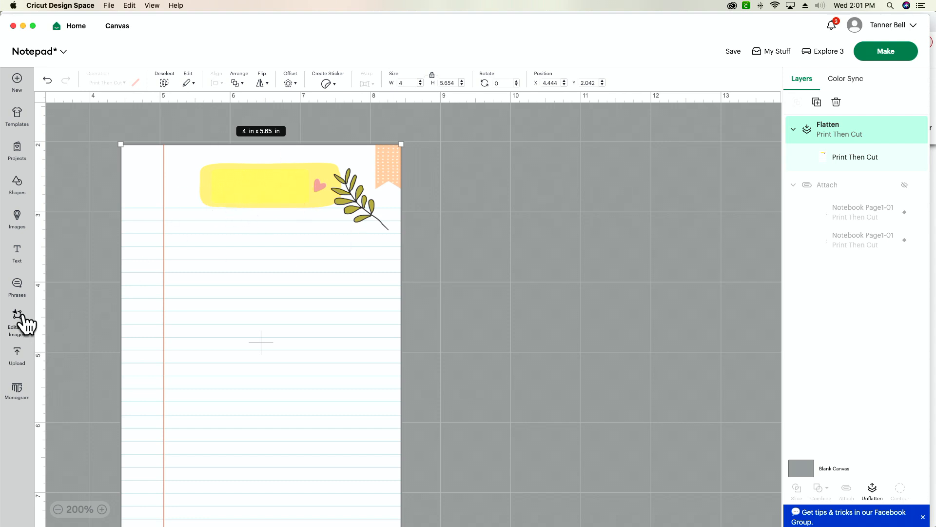
Add a text object reading "Groceries" over the yellow banner at the head of the notebook page
{"action": "left_click", "coordinate": [17, 257]}
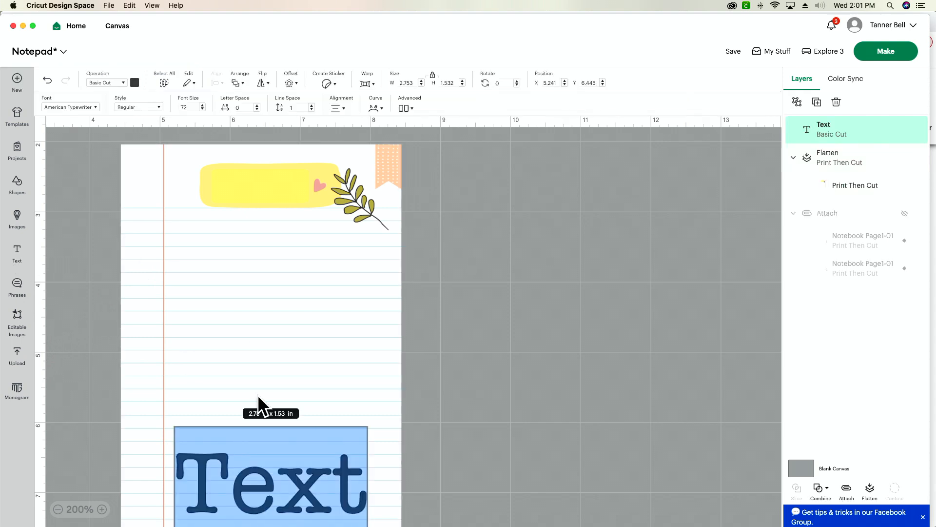
{"action": "left_click", "coordinate": [603, 458]}
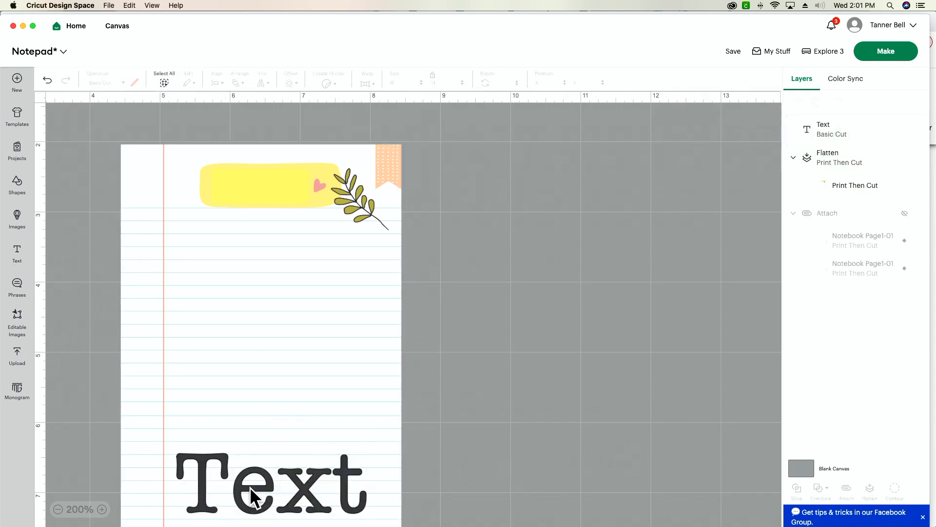
{"action": "left_click_drag", "start_coordinate": [251, 498], "coordinate": [265, 202]}
{"action": "double_click", "coordinate": [302, 190]}
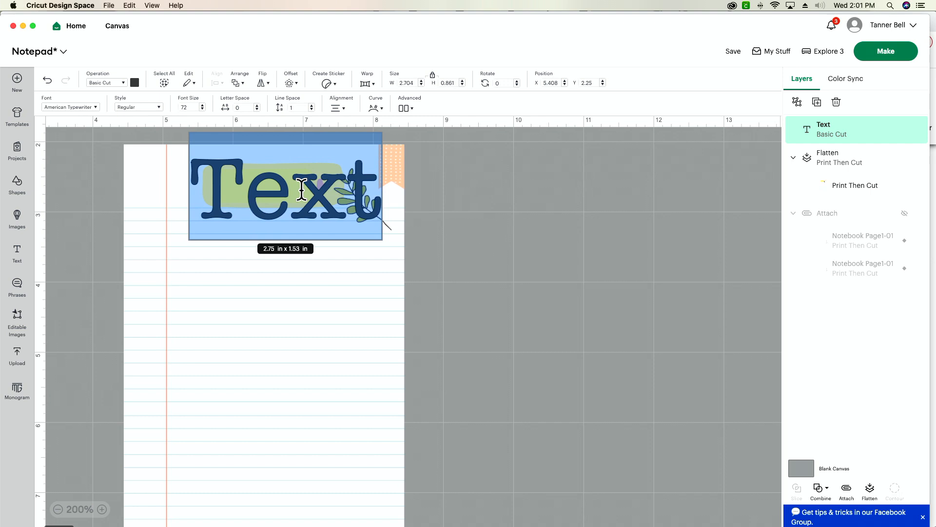
{"action": "type", "text": "Groc"}
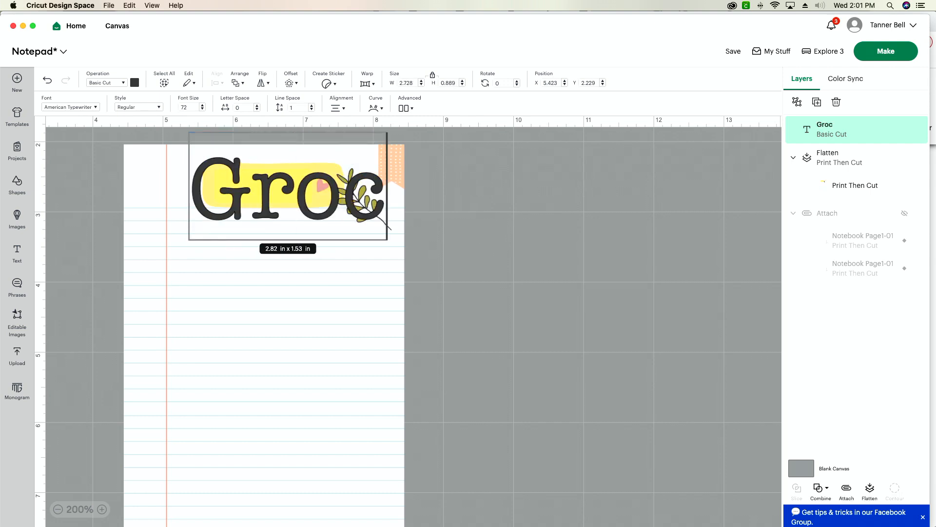
{"action": "type", "text": "eries"}
{"action": "left_click", "coordinate": [634, 335]}
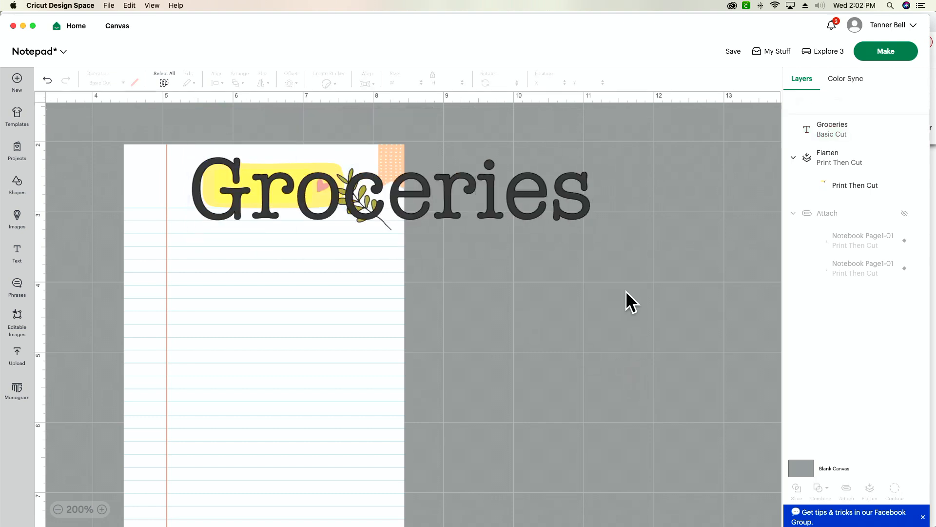
Shrink the Groceries text to about 1.47 by 0.23 in and place it on the yellow banner beside the heart
{"action": "left_click", "coordinate": [538, 210]}
{"action": "left_click_drag", "start_coordinate": [592, 223], "coordinate": [298, 191]}
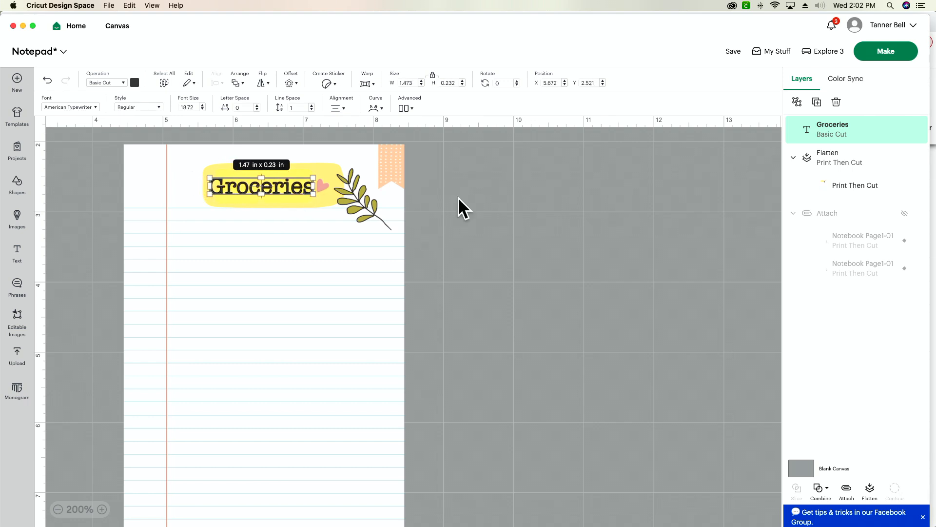
{"action": "left_click", "coordinate": [457, 217]}
Flatten the Groceries text together with the notebook page and nudge the flattened page slightly up and to the left
{"action": "left_click_drag", "start_coordinate": [79, 132], "coordinate": [339, 257]}
{"action": "left_click", "coordinate": [871, 490]}
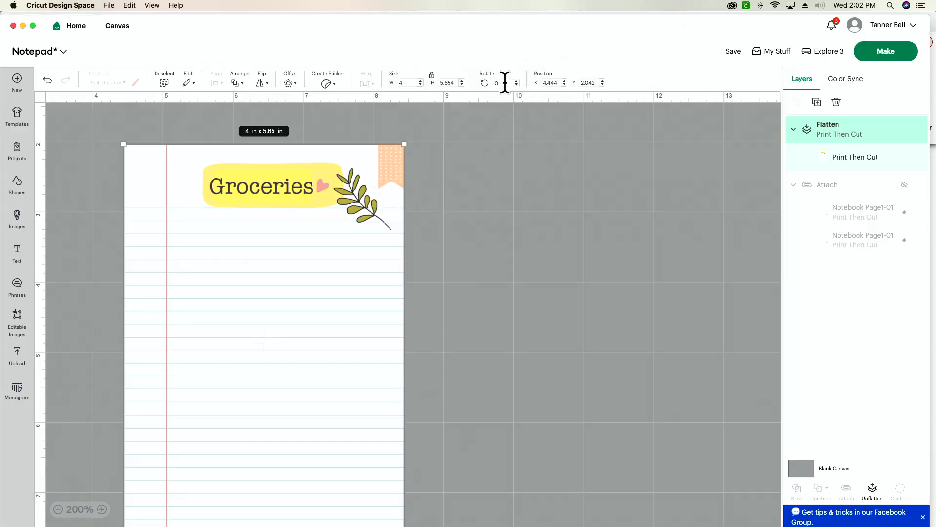
{"action": "left_click_drag", "start_coordinate": [309, 281], "coordinate": [292, 272]}
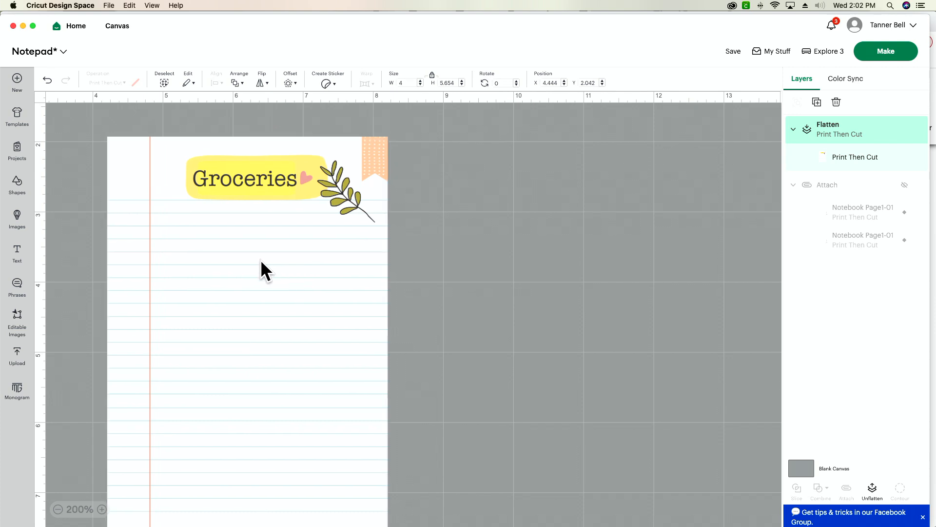
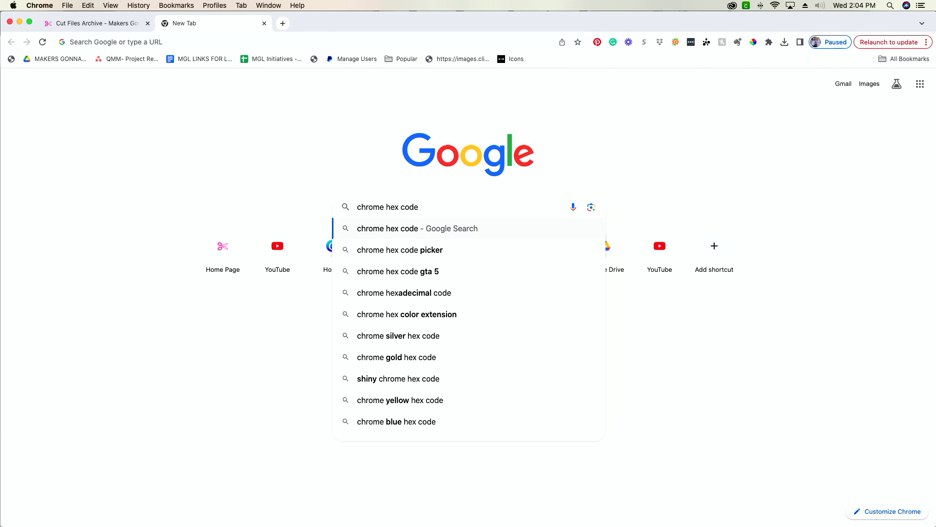
Search Google for "chrome hex color extension" and add the Hex Color Picker extension to Chrome
{"action": "left_click", "coordinate": [434, 314]}
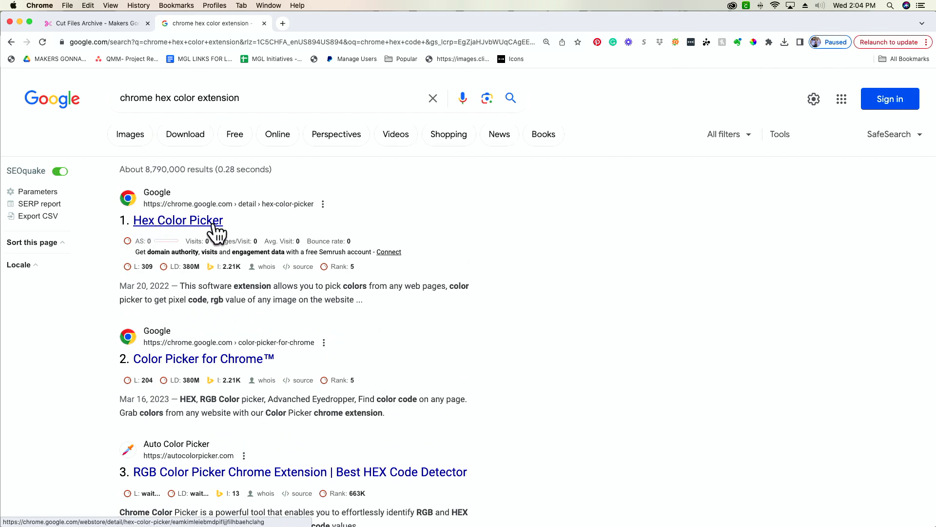
{"action": "left_click", "coordinate": [197, 226]}
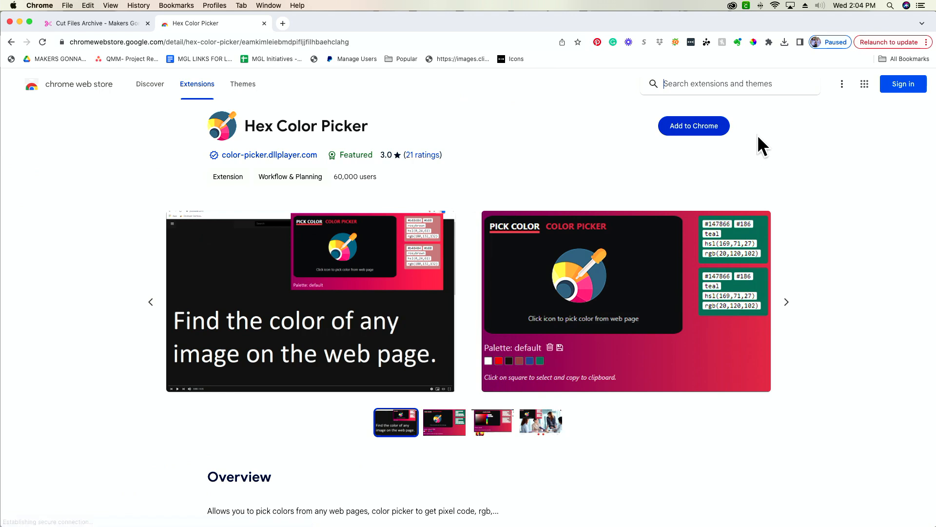
{"action": "left_click", "coordinate": [696, 125]}
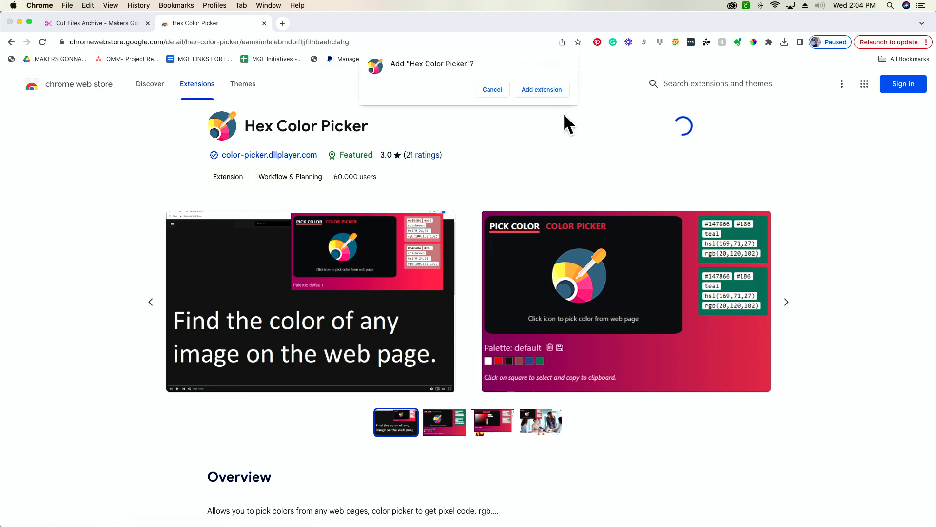
{"action": "left_click", "coordinate": [559, 89]}
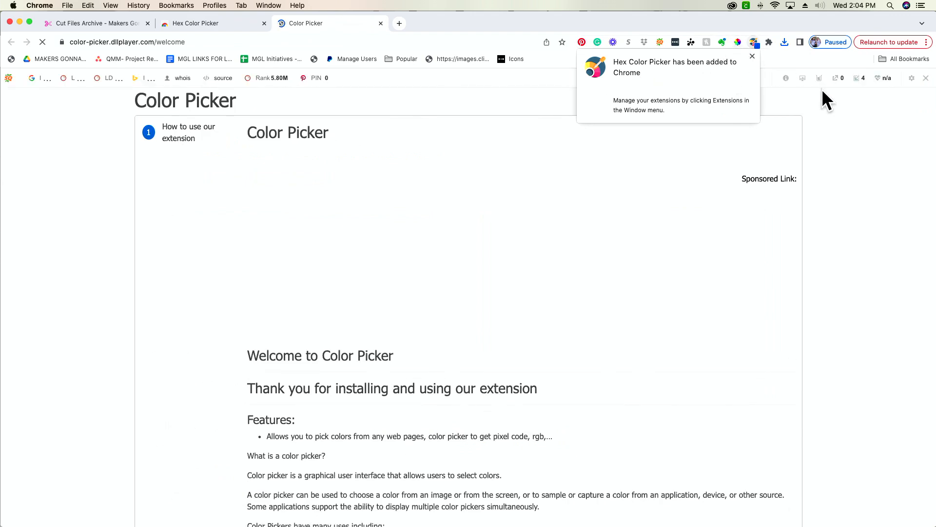
{"action": "left_click", "coordinate": [835, 122]}
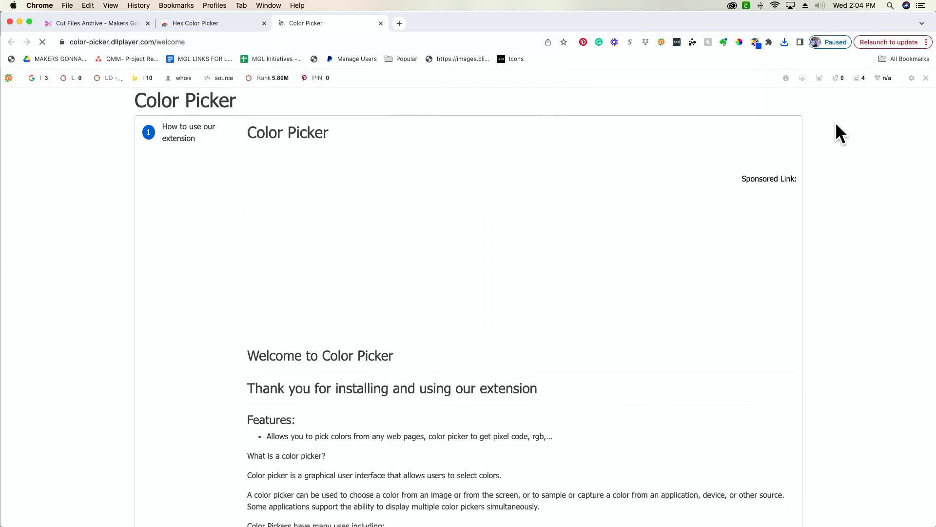
Pin the Hex Color Picker extension to the browser toolbar
{"action": "left_click", "coordinate": [768, 42]}
{"action": "left_click", "coordinate": [768, 43]}
{"action": "left_click", "coordinate": [769, 43]}
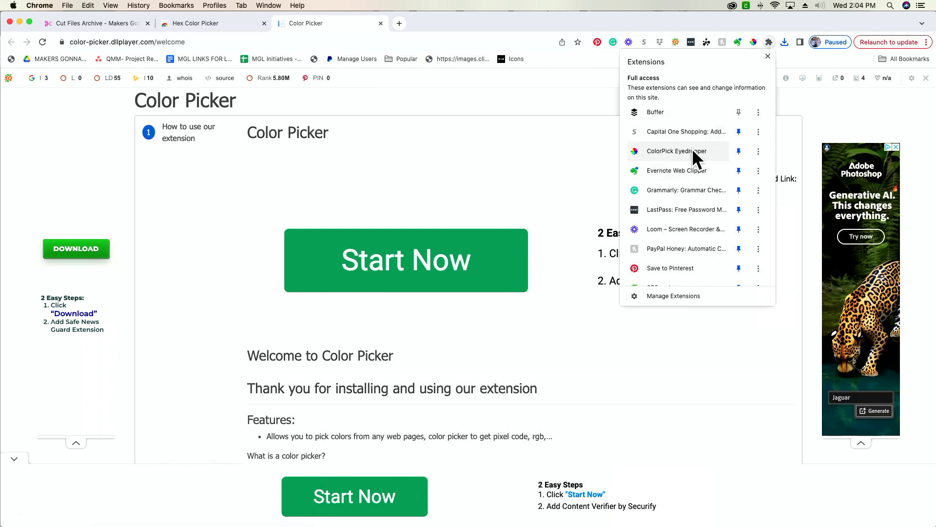
{"action": "scroll", "coordinate": [689, 255], "scroll_direction": "down", "scroll_amount": 5}
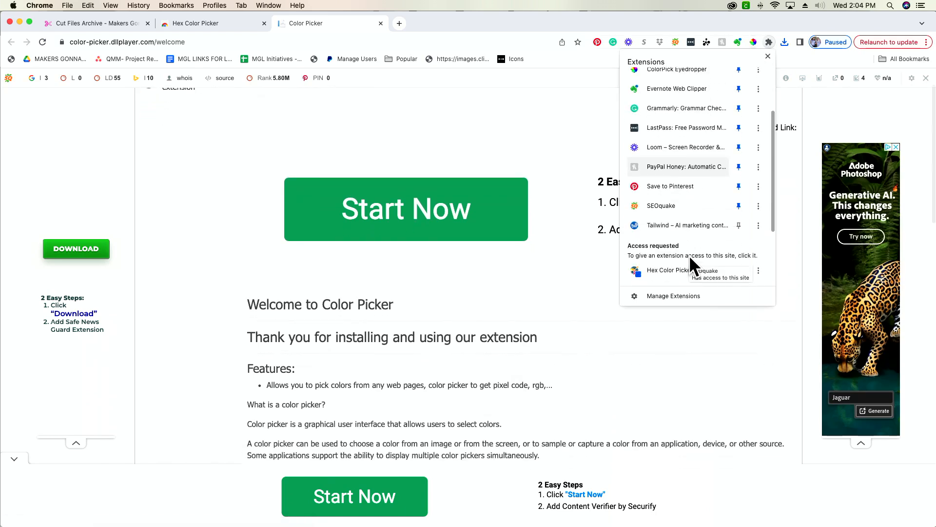
{"action": "scroll", "coordinate": [689, 256], "scroll_direction": "down", "scroll_amount": 3}
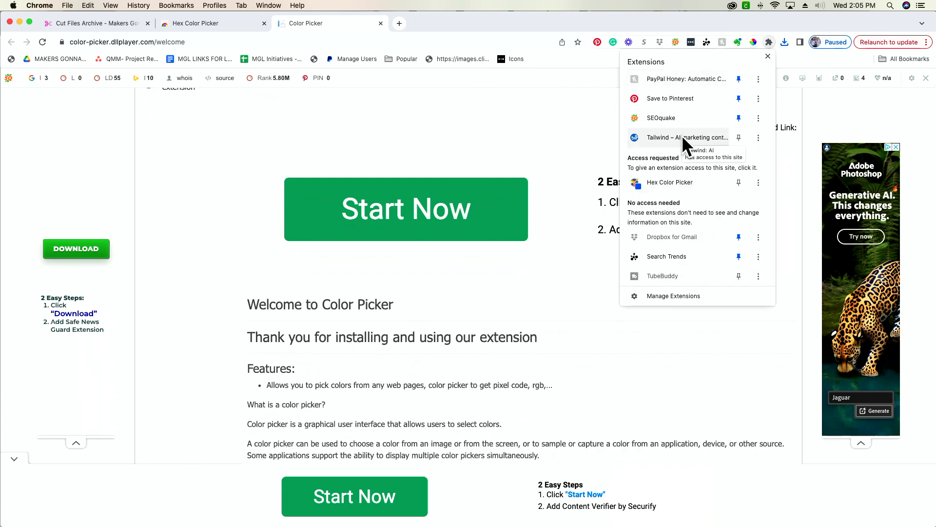
{"action": "left_click", "coordinate": [740, 182]}
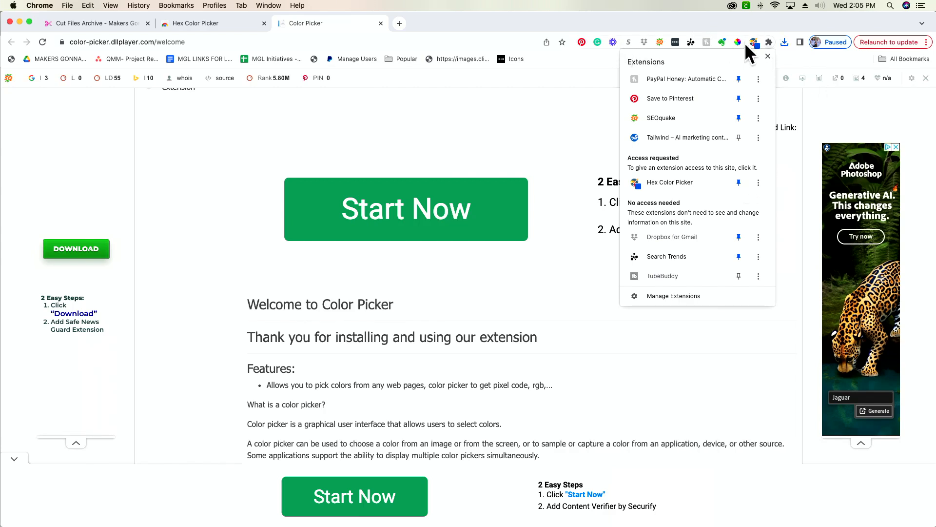
{"action": "left_click", "coordinate": [840, 103]}
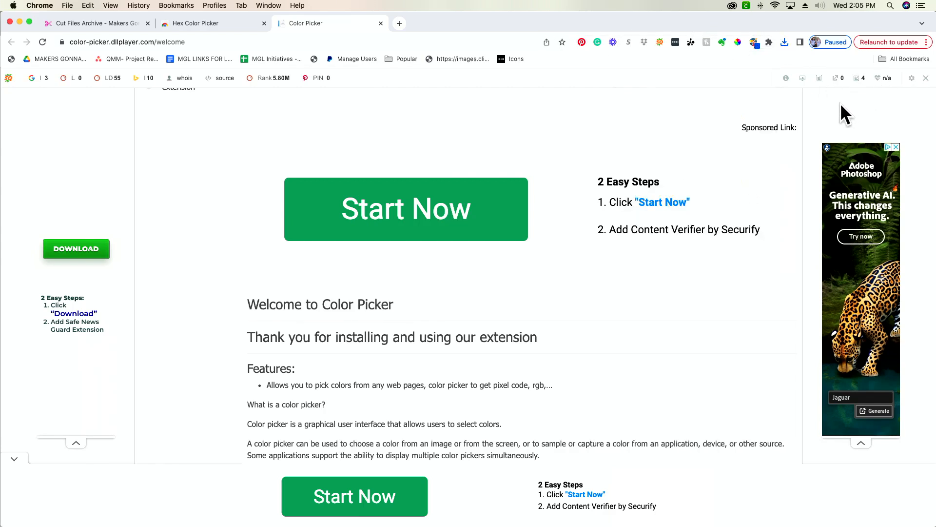
Return to the Makers Gonna Learn notebook search, close the active colour sampler and open the Notebook Page 1 file page
{"action": "left_click", "coordinate": [105, 22]}
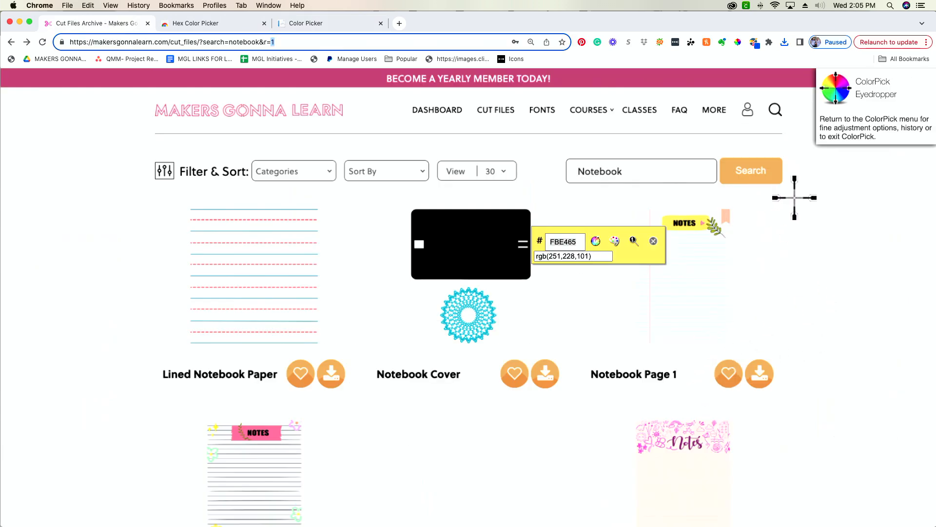
{"action": "left_click", "coordinate": [783, 70]}
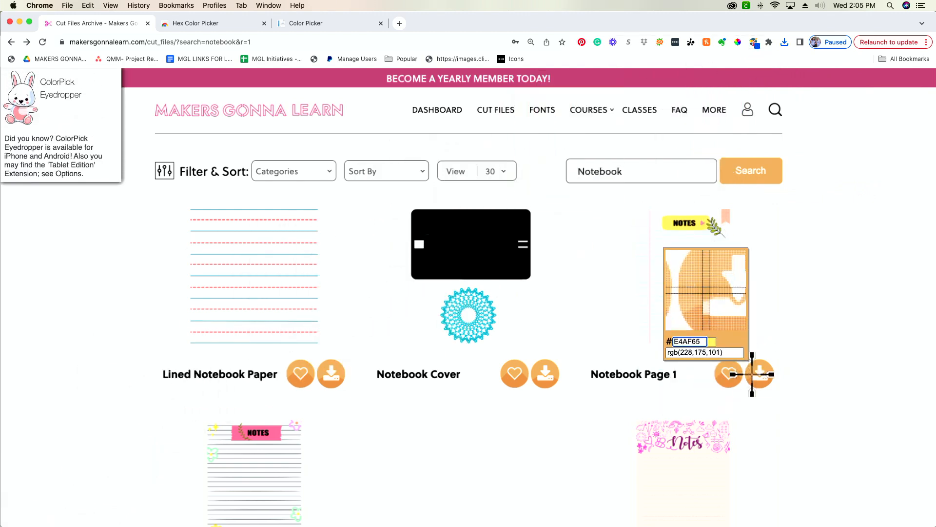
{"action": "left_click", "coordinate": [755, 267]}
{"action": "right_click", "coordinate": [756, 266]}
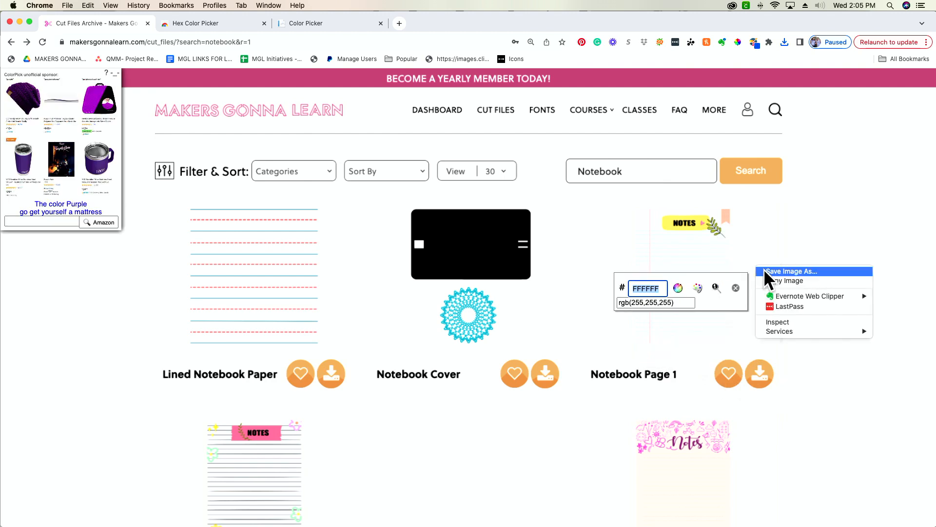
{"action": "left_click", "coordinate": [736, 288]}
{"action": "left_click", "coordinate": [736, 287]}
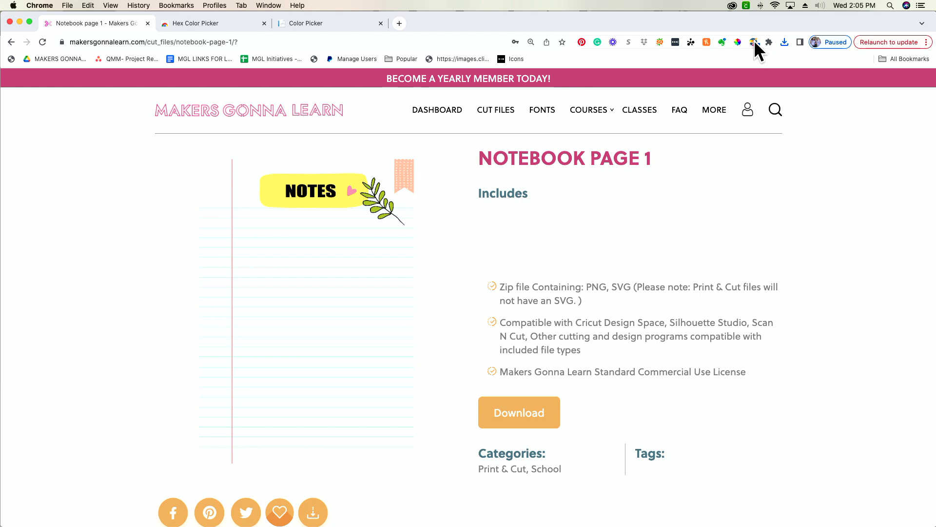
Try Hex Color Picker on the Notebook Page 1 preview and sample the yellow NOTES banner with ColorPick Eyedropper
{"action": "left_click", "coordinate": [754, 42]}
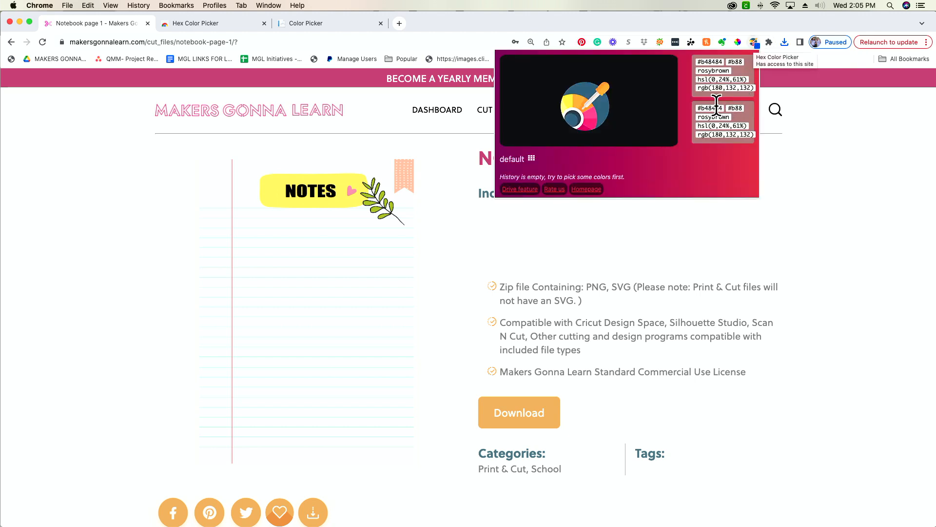
{"action": "left_click", "coordinate": [274, 194]}
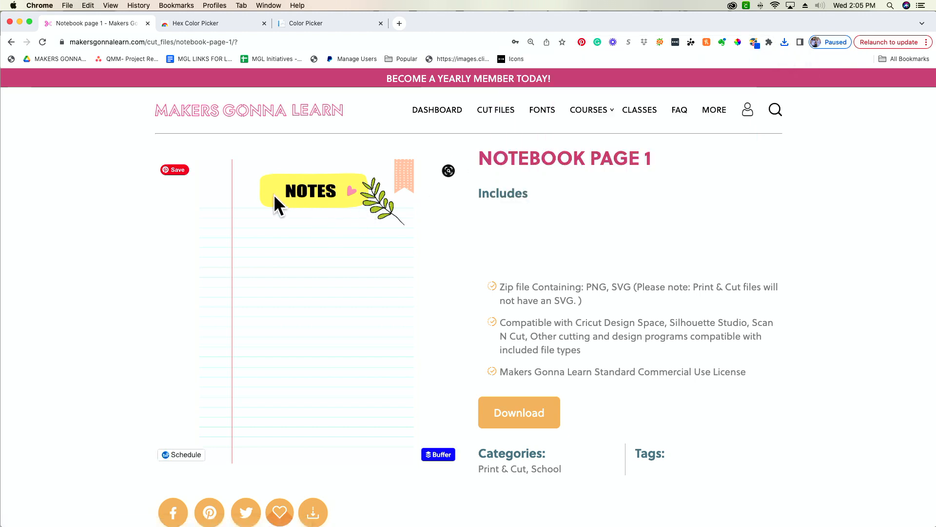
{"action": "left_click", "coordinate": [737, 43]}
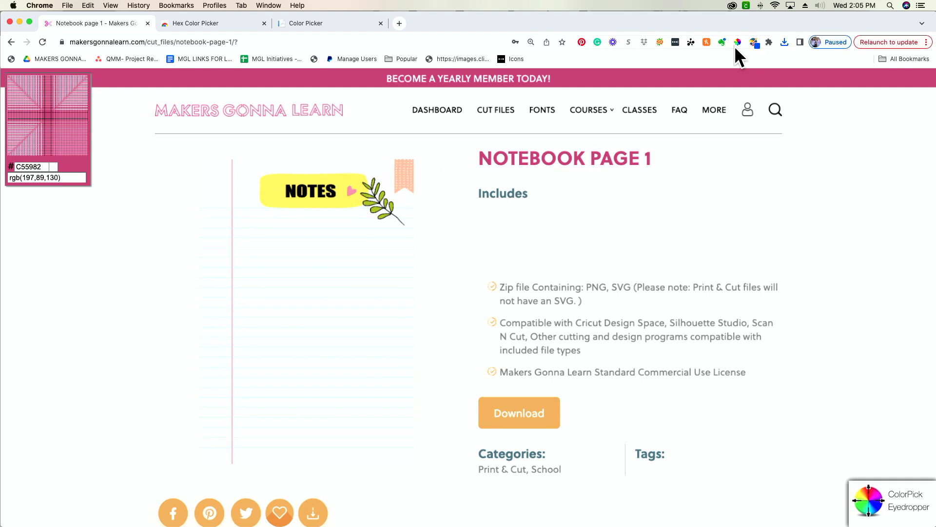
{"action": "left_click", "coordinate": [754, 42]}
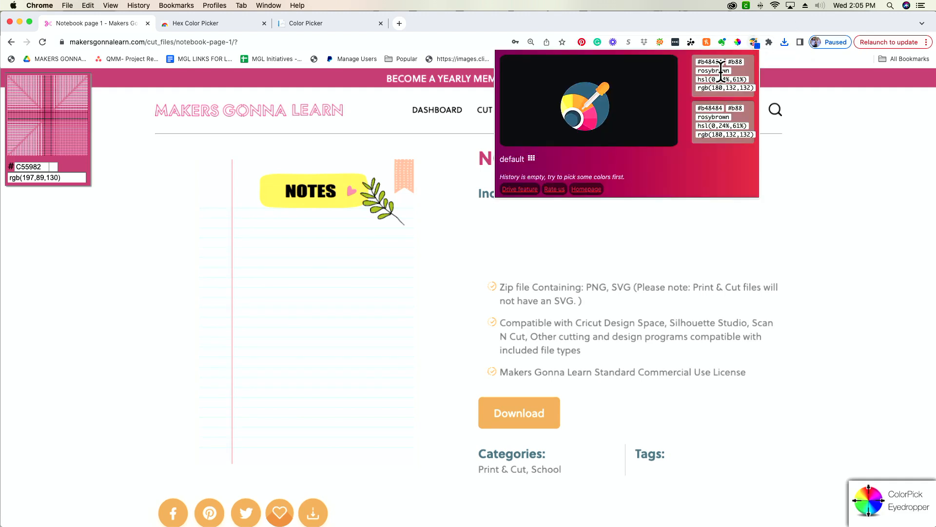
{"action": "left_click", "coordinate": [617, 98]}
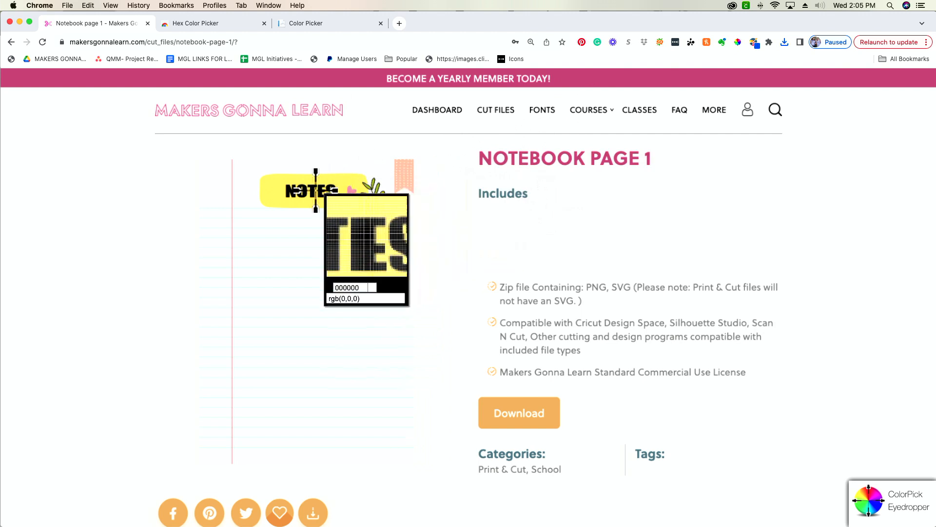
{"action": "left_click", "coordinate": [273, 191]}
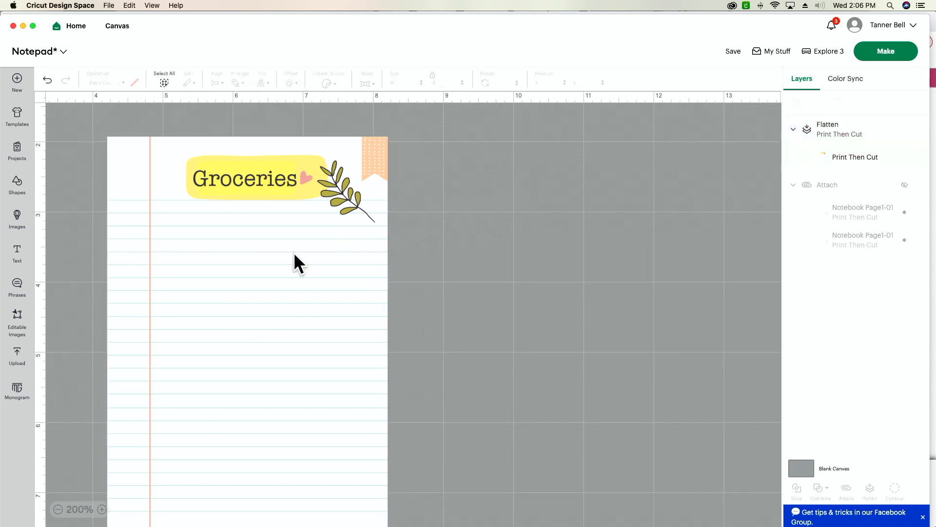
In Cricut Design Space, delete the flattened Groceries page and unhide the attached pair of NOTES notebook pages
{"action": "key", "text": "Delete"}
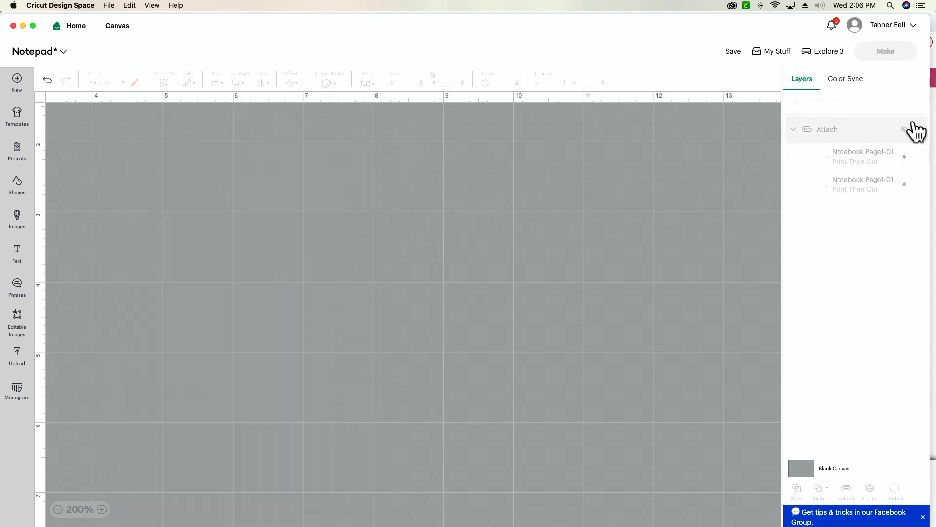
{"action": "left_click", "coordinate": [906, 129]}
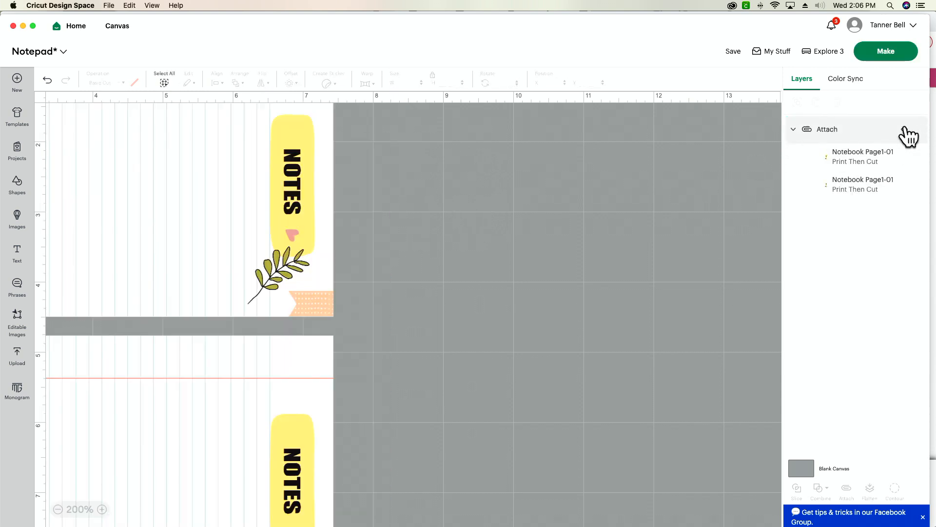
{"action": "left_click", "coordinate": [58, 508]}
{"action": "left_click", "coordinate": [57, 509]}
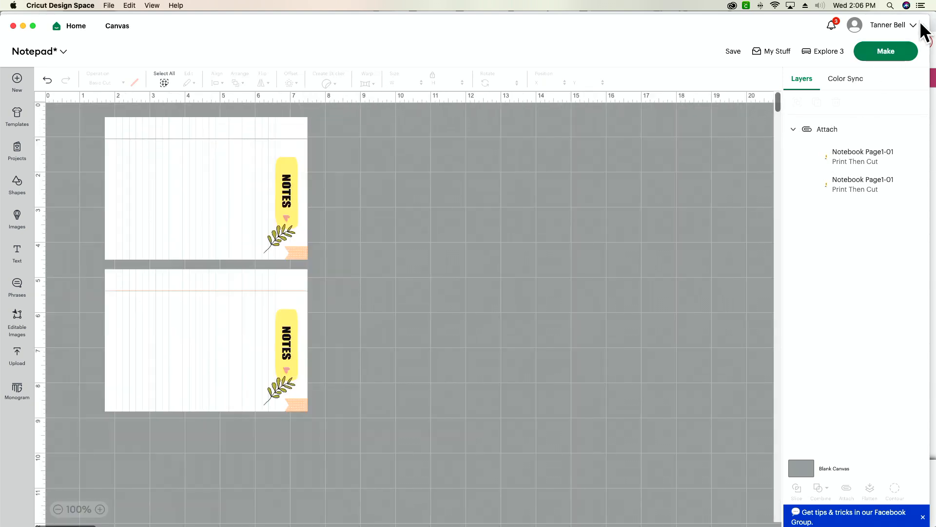
Make the project with the 8.5 x 11 in material size and open the print setup
{"action": "left_click", "coordinate": [900, 51]}
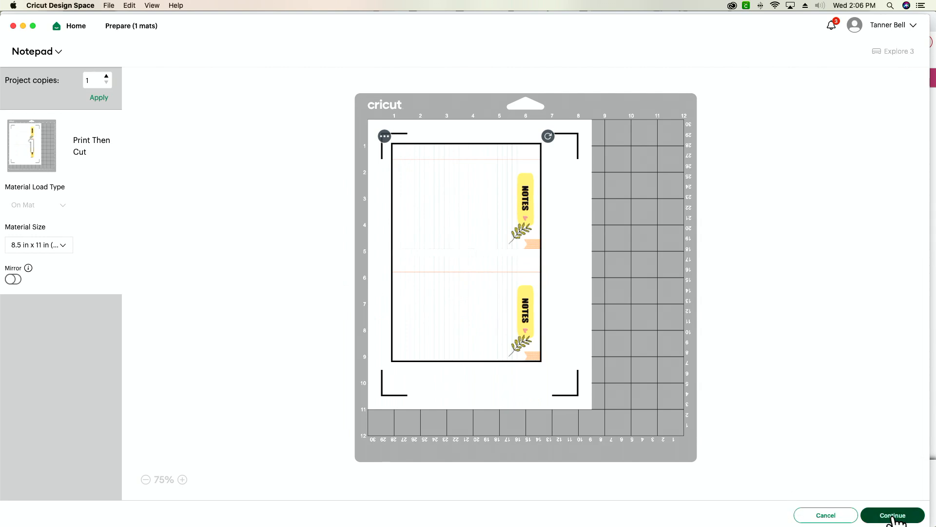
{"action": "left_click", "coordinate": [892, 515]}
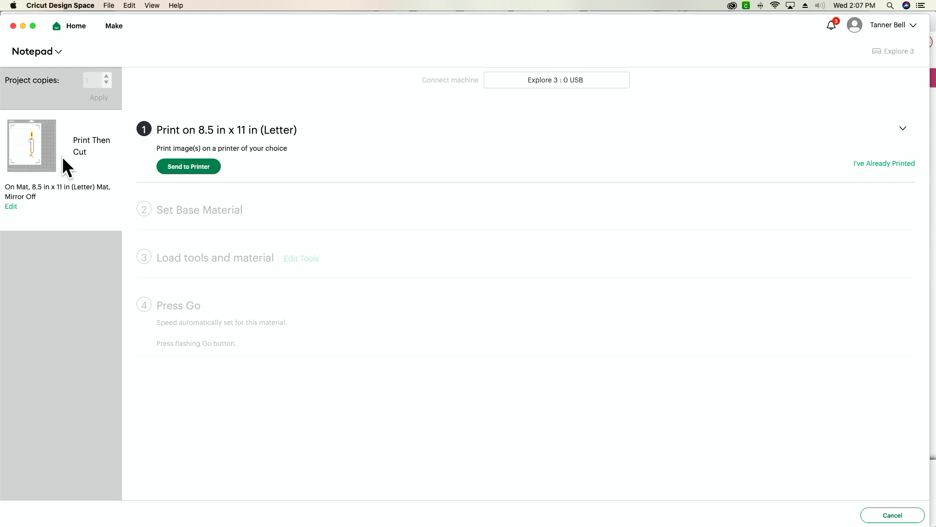
{"action": "left_click", "coordinate": [197, 166]}
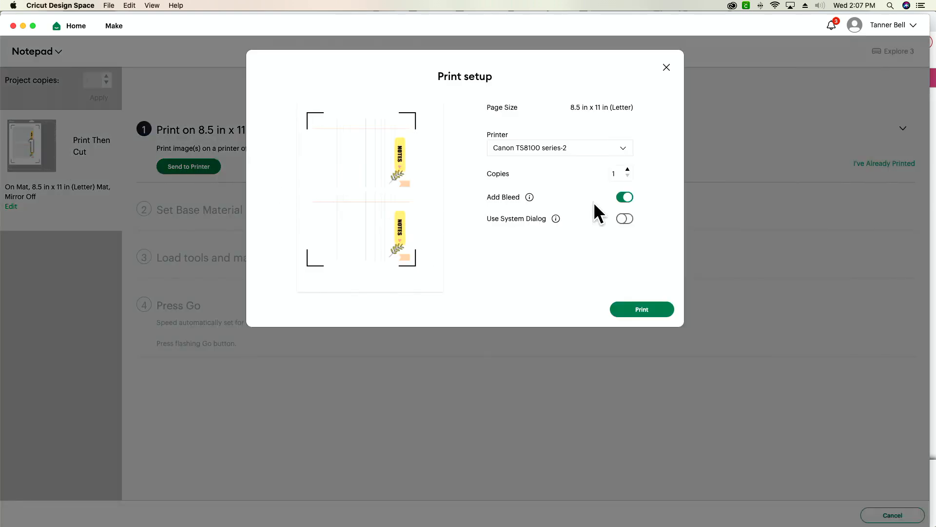
Turn on Use System Dialog, start printing and move the Design Space window down to uncover the system print dialog
{"action": "left_click", "coordinate": [625, 219]}
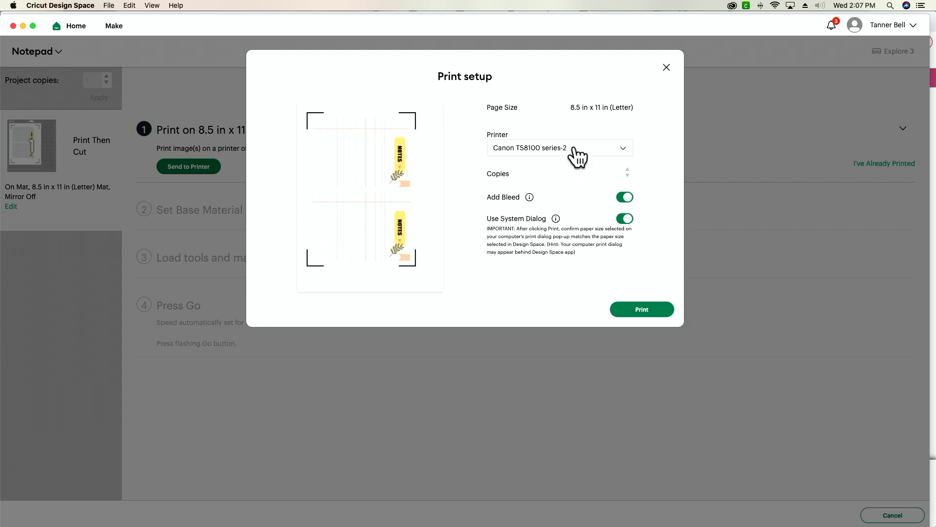
{"action": "left_click", "coordinate": [629, 221]}
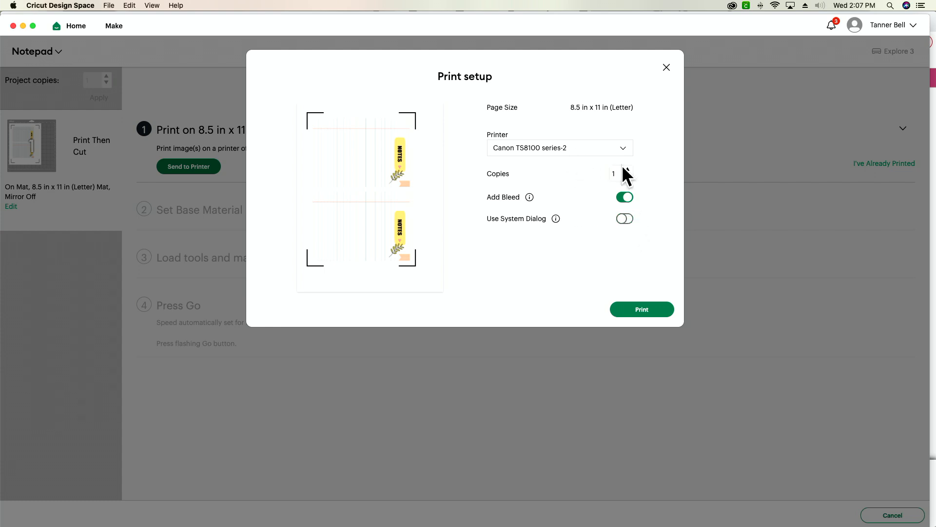
{"action": "left_click", "coordinate": [623, 173]}
{"action": "left_click", "coordinate": [628, 220]}
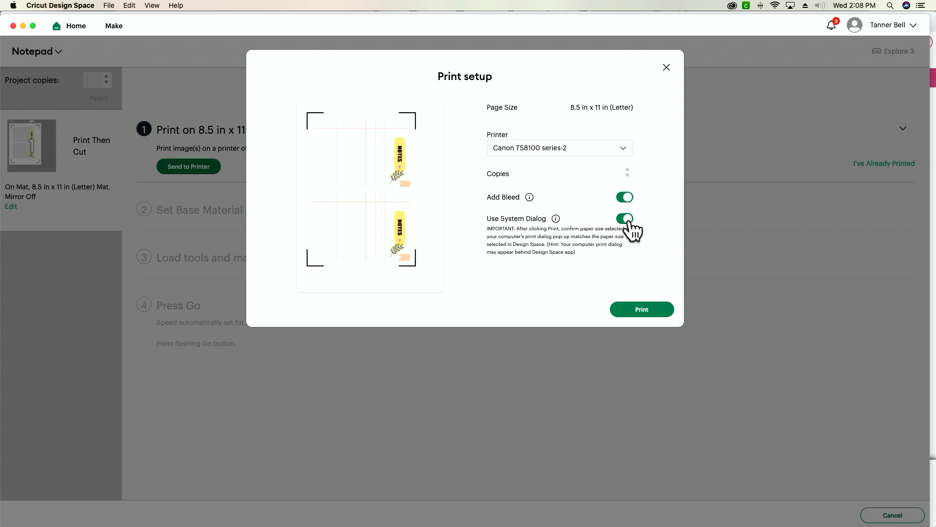
{"action": "left_click", "coordinate": [654, 311]}
{"action": "left_click_drag", "start_coordinate": [528, 23], "coordinate": [519, 251]}
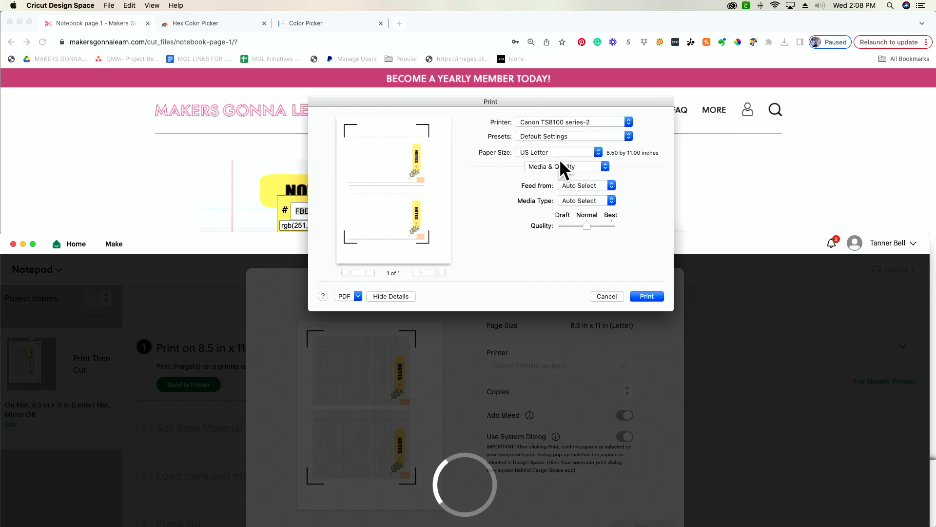
Review the system print dialog's Media & Quality, Layout and Paper Handling options
{"action": "left_click", "coordinate": [580, 167]}
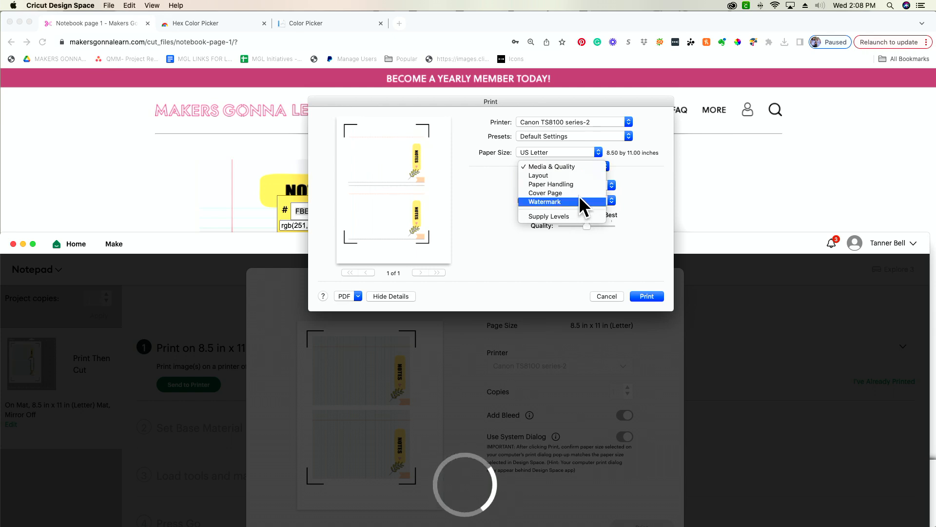
{"action": "left_click", "coordinate": [485, 233]}
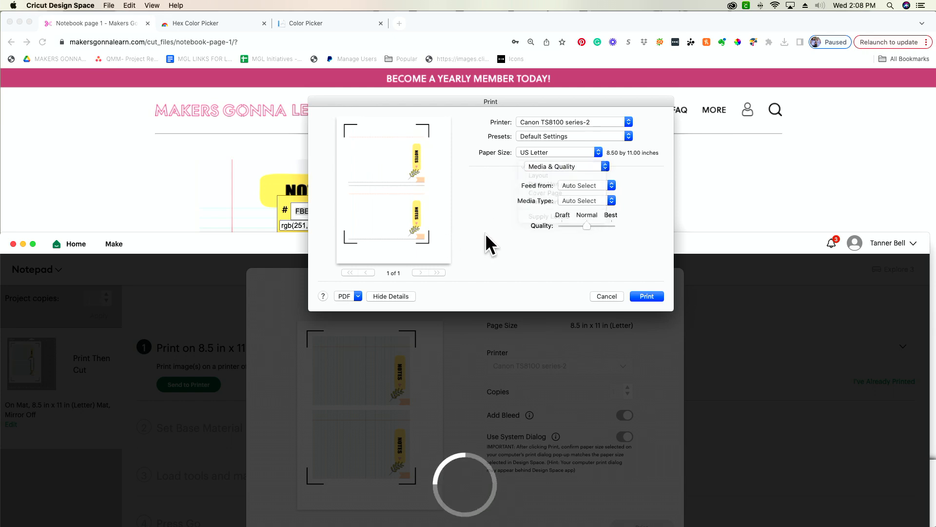
{"action": "left_click", "coordinate": [575, 166]}
{"action": "left_click", "coordinate": [581, 175]}
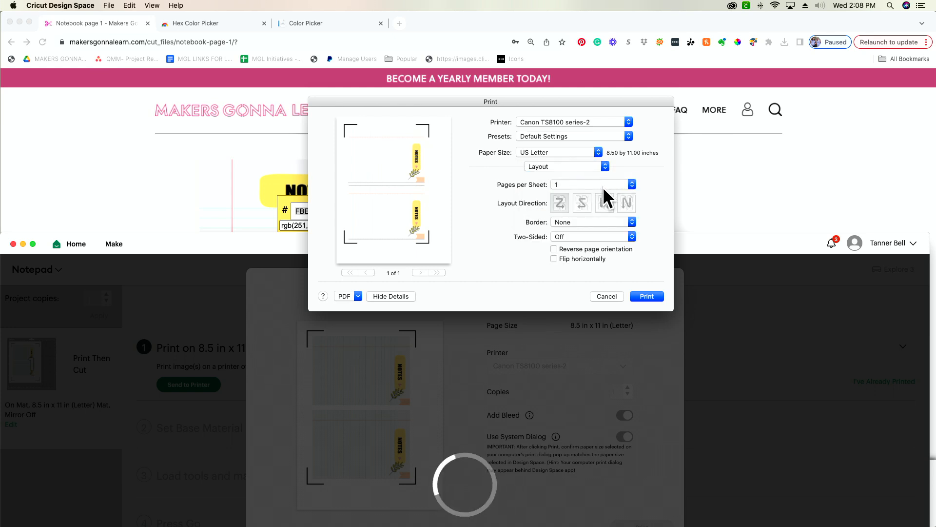
{"action": "left_click", "coordinate": [569, 168]}
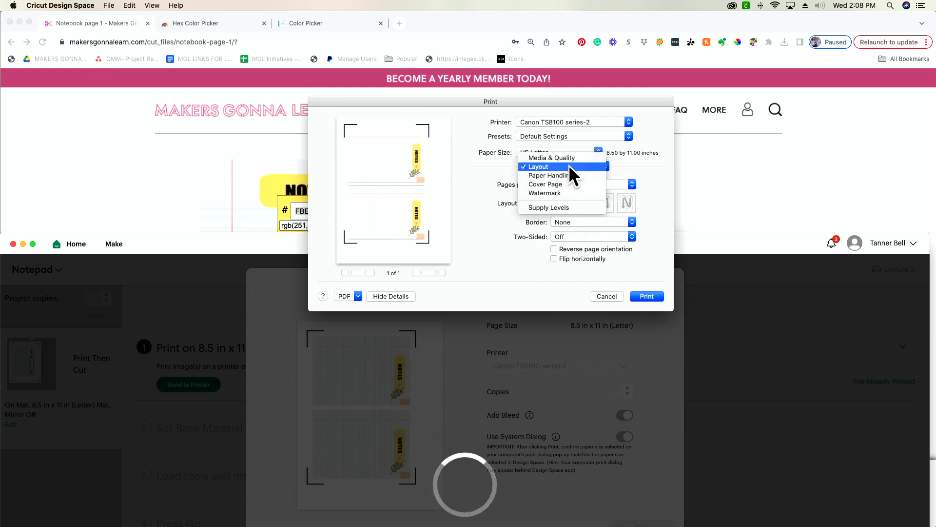
{"action": "left_click", "coordinate": [571, 177]}
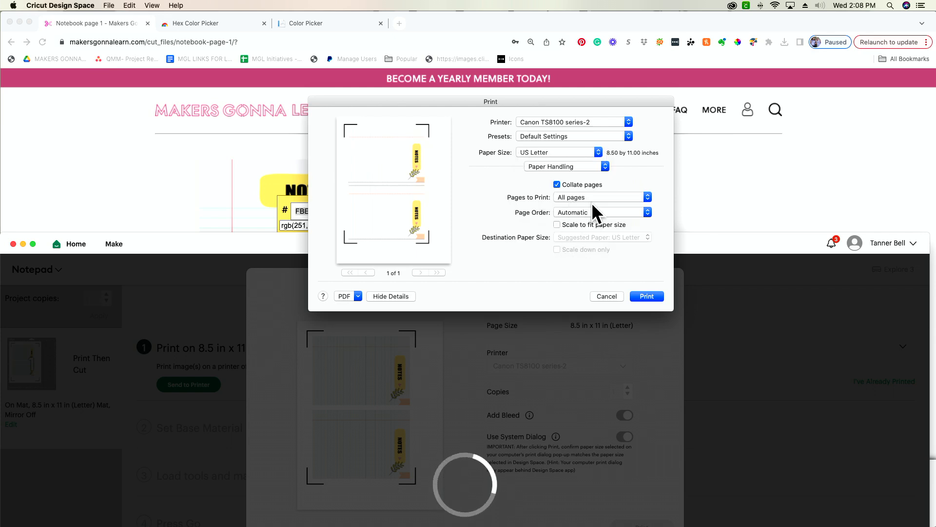
Review the Cover Page, Watermark and Supply Levels options in the system print dialog
{"action": "left_click", "coordinate": [570, 165]}
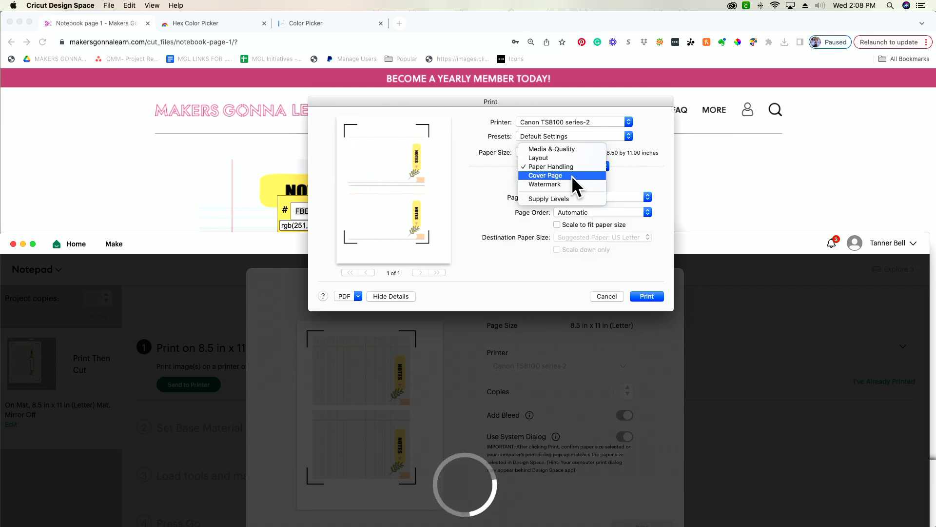
{"action": "left_click", "coordinate": [571, 175]}
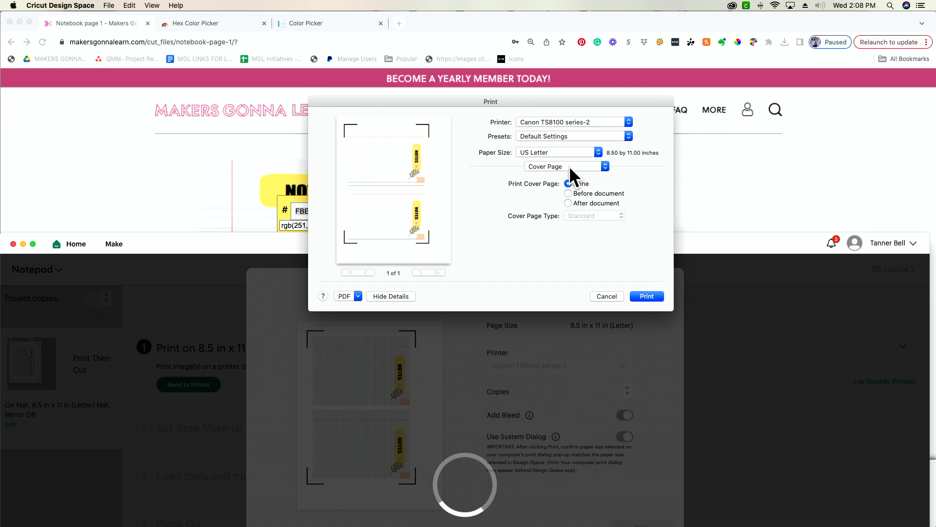
{"action": "left_click", "coordinate": [569, 165]}
{"action": "left_click", "coordinate": [569, 175]}
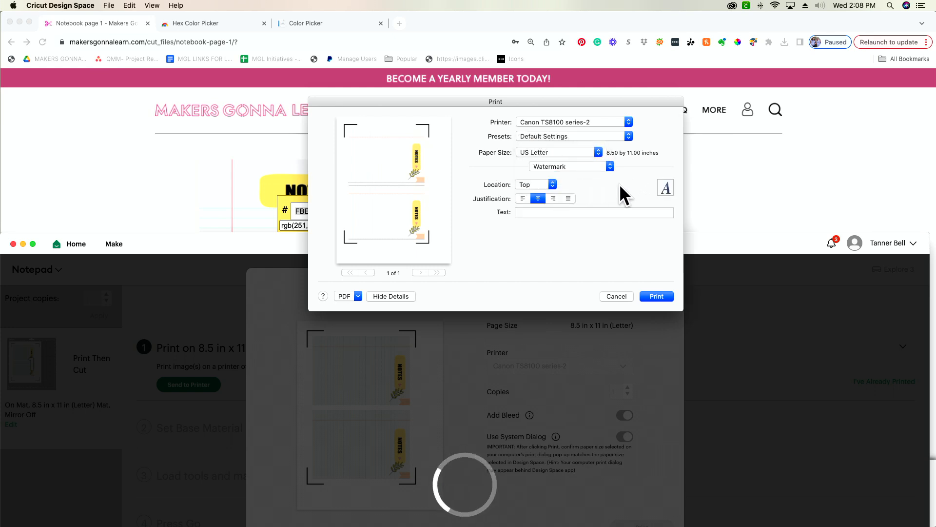
{"action": "left_click", "coordinate": [570, 167]}
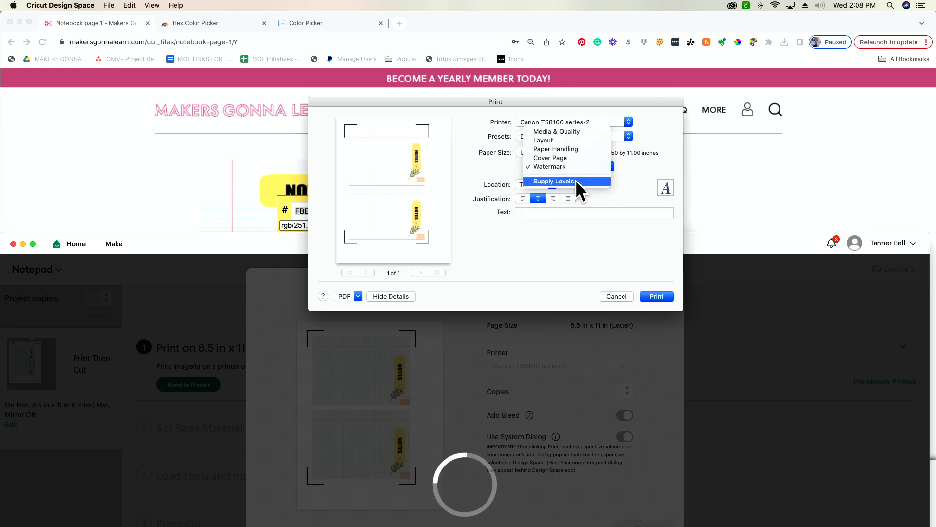
{"action": "left_click", "coordinate": [575, 181]}
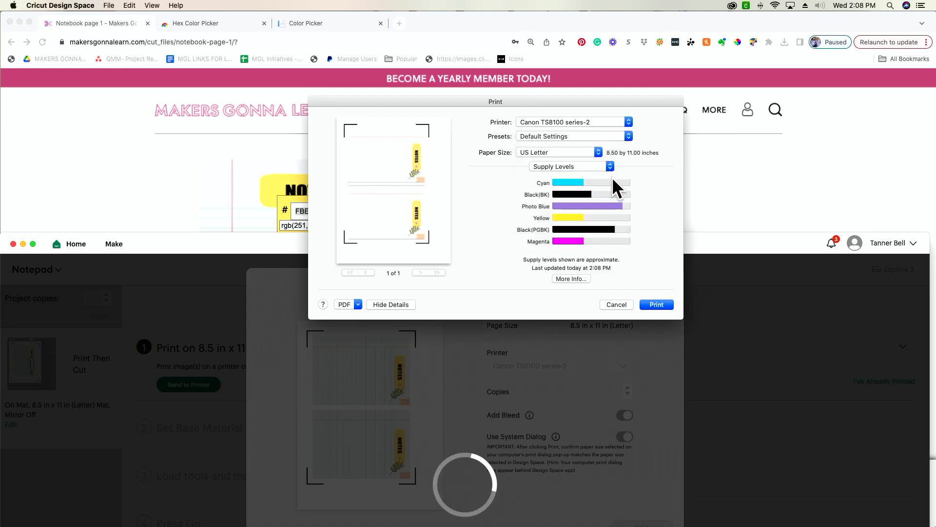
In the Media & Quality options, set the feed to Rear Tray and the quality to Best, and print the page
{"action": "left_click", "coordinate": [570, 167]}
{"action": "left_click", "coordinate": [578, 119]}
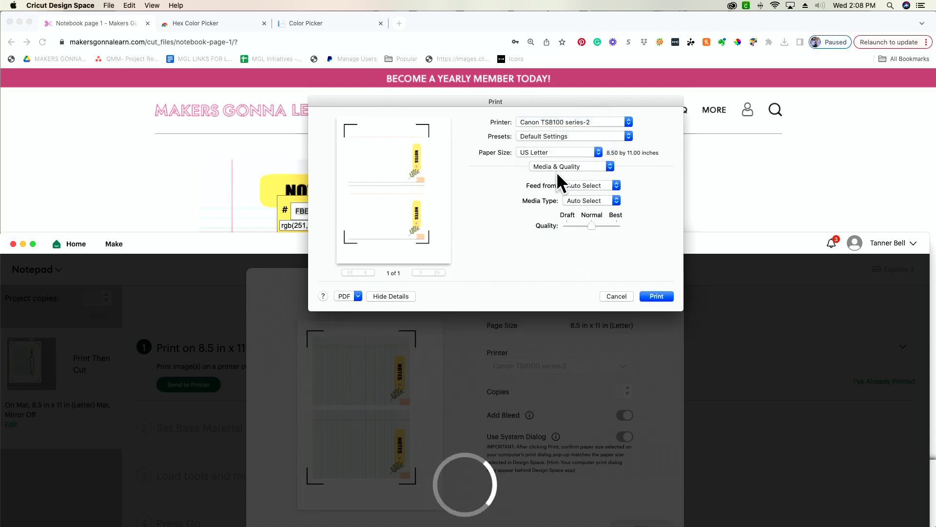
{"action": "left_click", "coordinate": [597, 184]}
{"action": "left_click", "coordinate": [596, 211]}
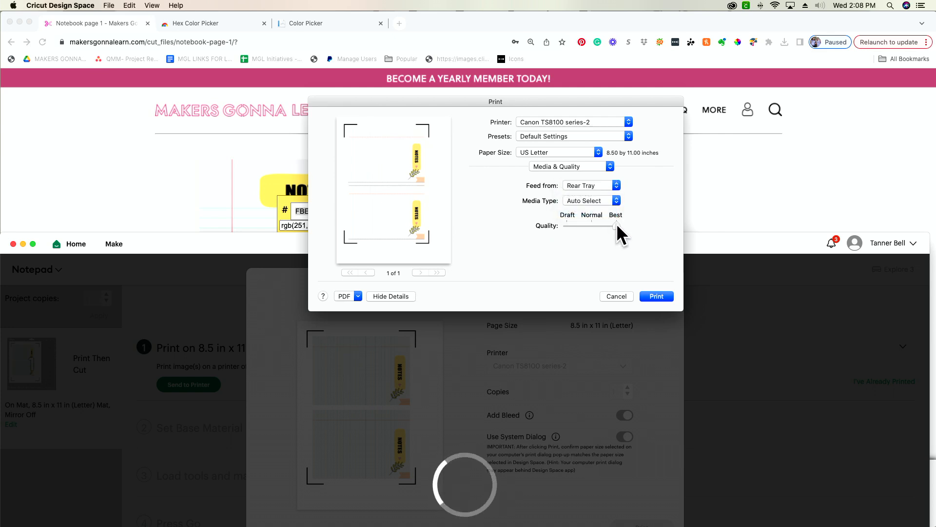
{"action": "left_click", "coordinate": [659, 296]}
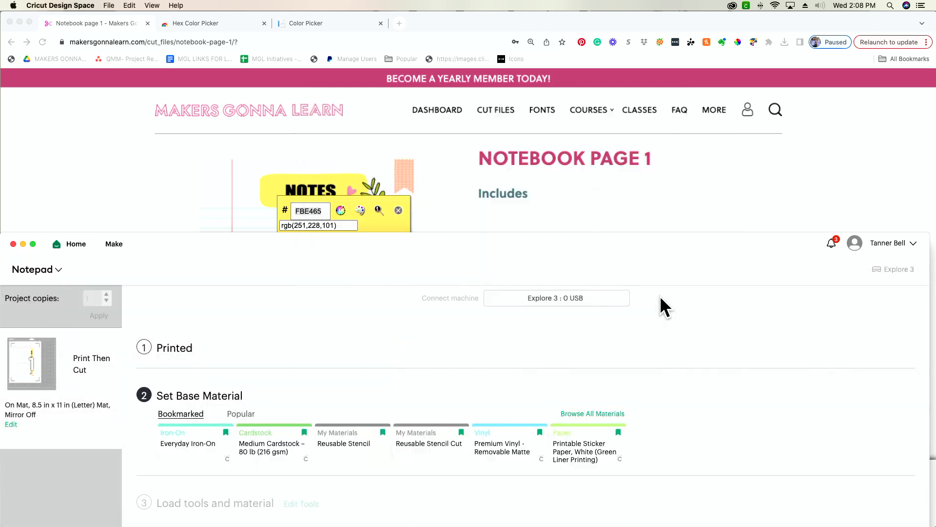
Reopen the print setup for another print, turn on Use System Dialog and bring up the system print dialog
{"action": "left_click", "coordinate": [174, 351]}
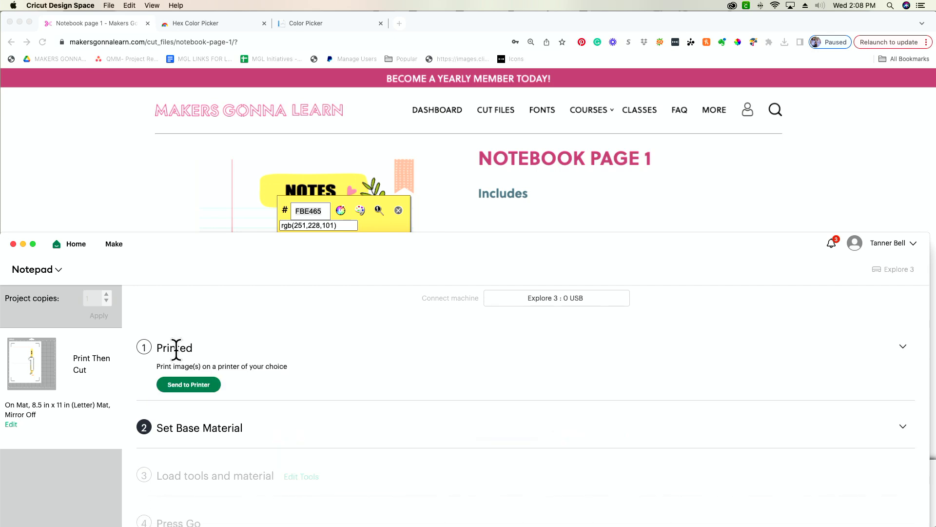
{"action": "left_click", "coordinate": [191, 384]}
{"action": "left_click_drag", "start_coordinate": [583, 251], "coordinate": [574, 214]}
{"action": "left_click", "coordinate": [629, 400]}
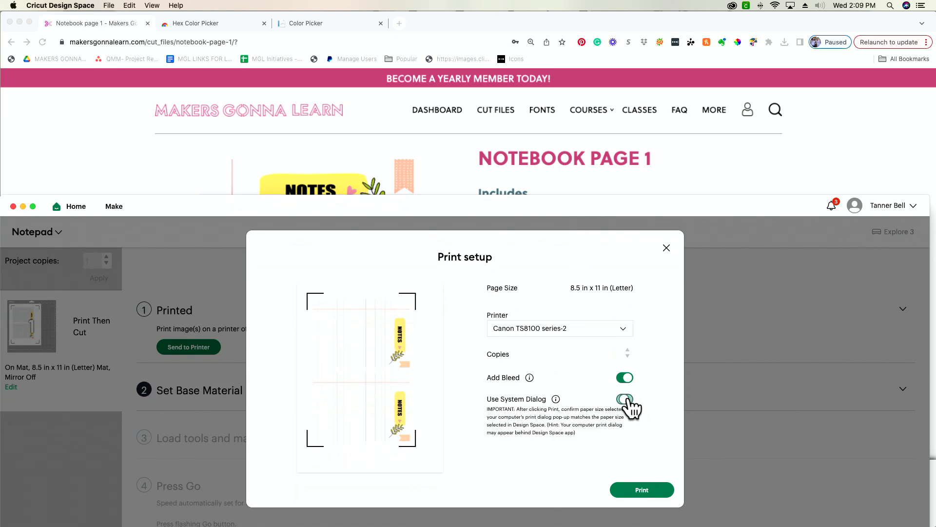
{"action": "left_click", "coordinate": [651, 491]}
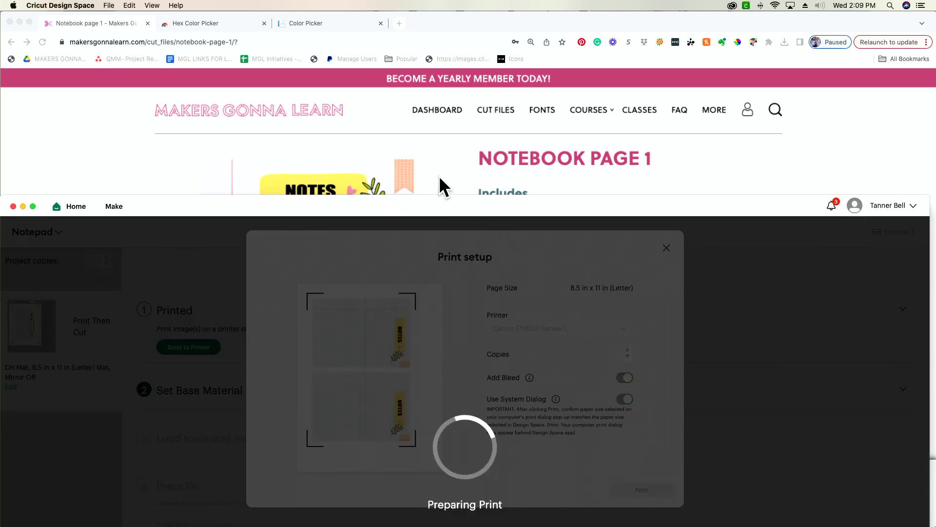
Print the NOTES page again from the Rear Tray at Best quality
{"action": "left_click", "coordinate": [526, 183]}
{"action": "left_click", "coordinate": [590, 185]}
{"action": "left_click", "coordinate": [607, 213]}
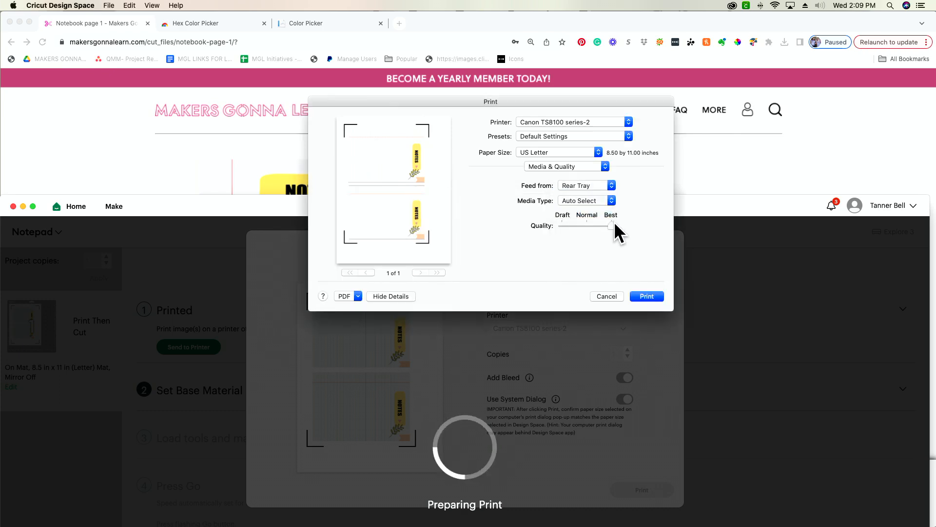
{"action": "left_click", "coordinate": [656, 295]}
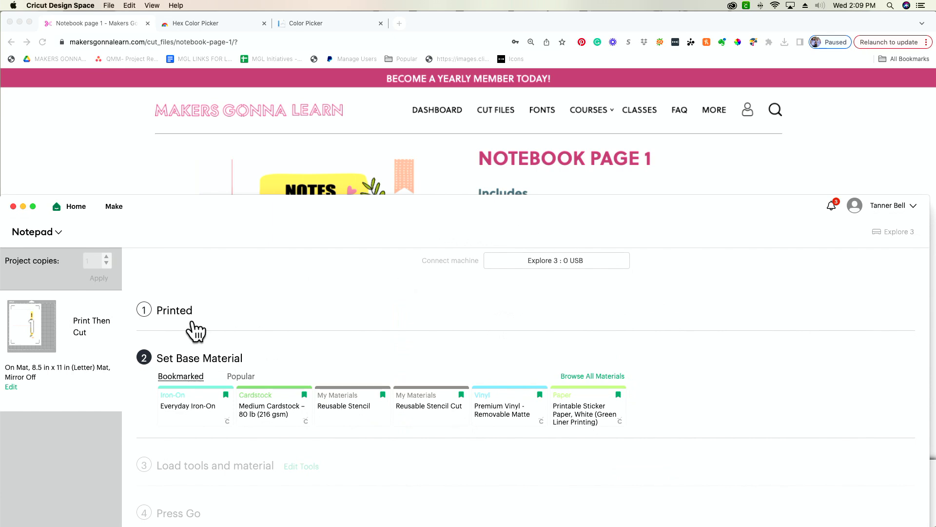
Switch to the Canon TS8100 print queue to check the jobs, and return to Cricut Design Space
{"action": "key", "text": "super+Tab"}
{"action": "key", "text": "super+Tab"}
{"action": "key", "text": "super+Tab"}
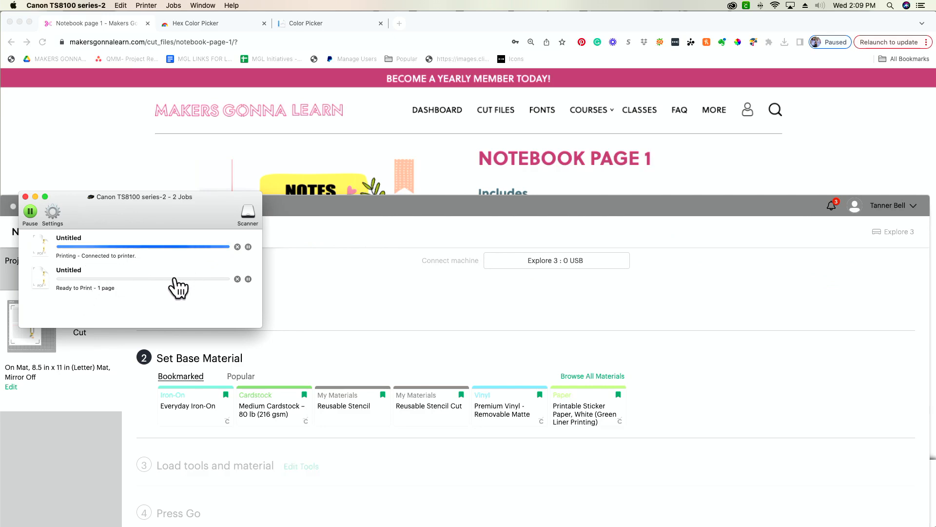
{"action": "key", "text": "super+Tab"}
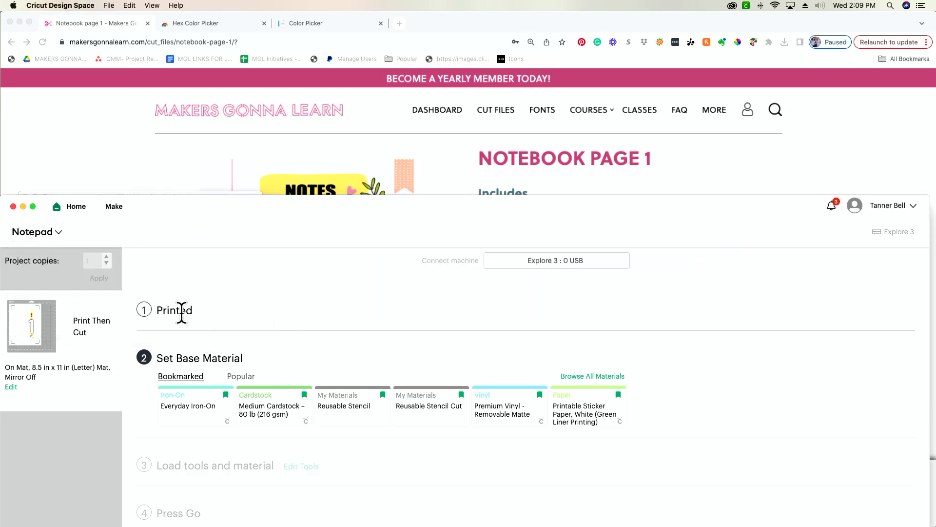
Send the page to the printer once more with Use System Dialog turned on
{"action": "left_click", "coordinate": [181, 316]}
{"action": "left_click", "coordinate": [197, 347]}
{"action": "left_click", "coordinate": [626, 399]}
{"action": "left_click", "coordinate": [641, 490]}
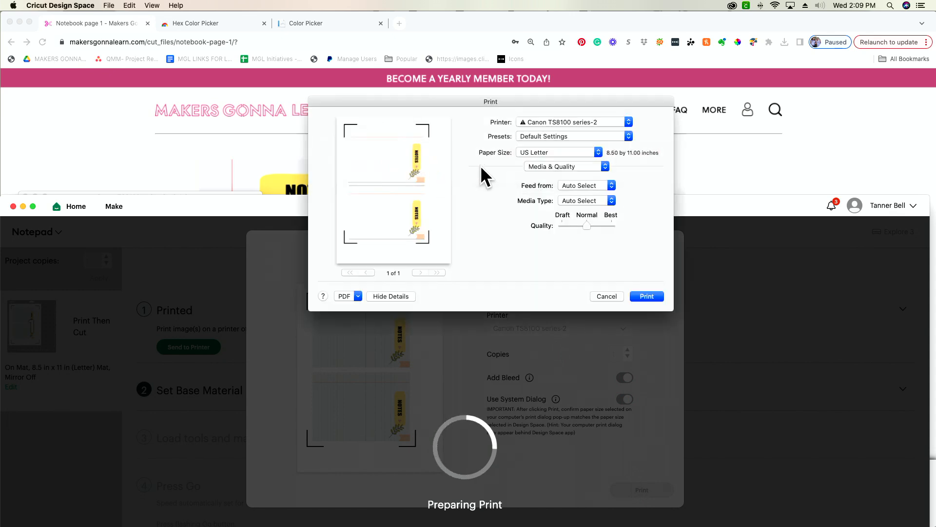
Set this print job to feed from the Rear Tray at Best quality and print it
{"action": "left_click", "coordinate": [593, 186]}
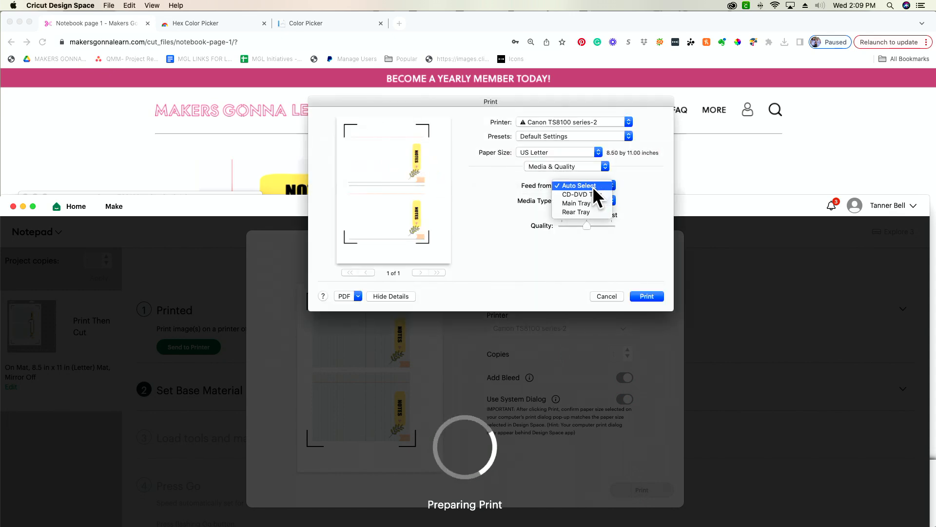
{"action": "left_click", "coordinate": [593, 205]}
{"action": "left_click", "coordinate": [590, 189]}
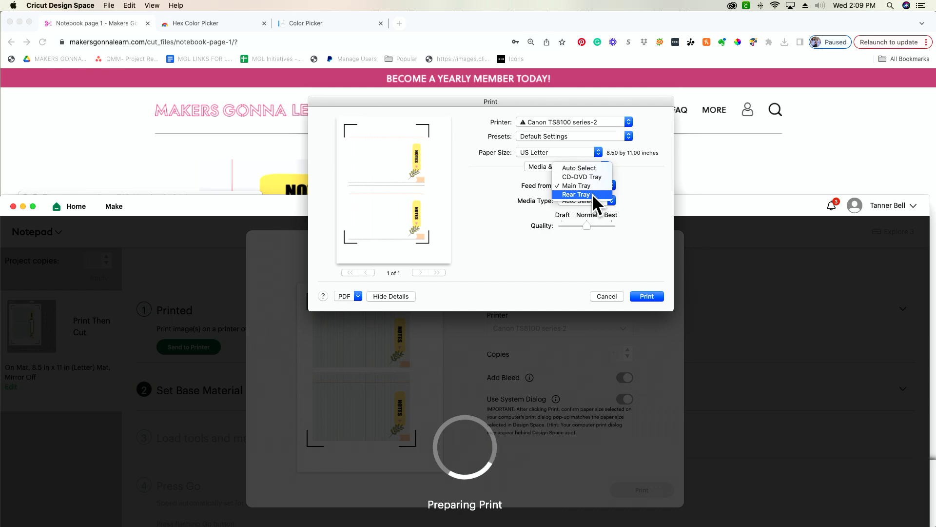
{"action": "left_click", "coordinate": [592, 195]}
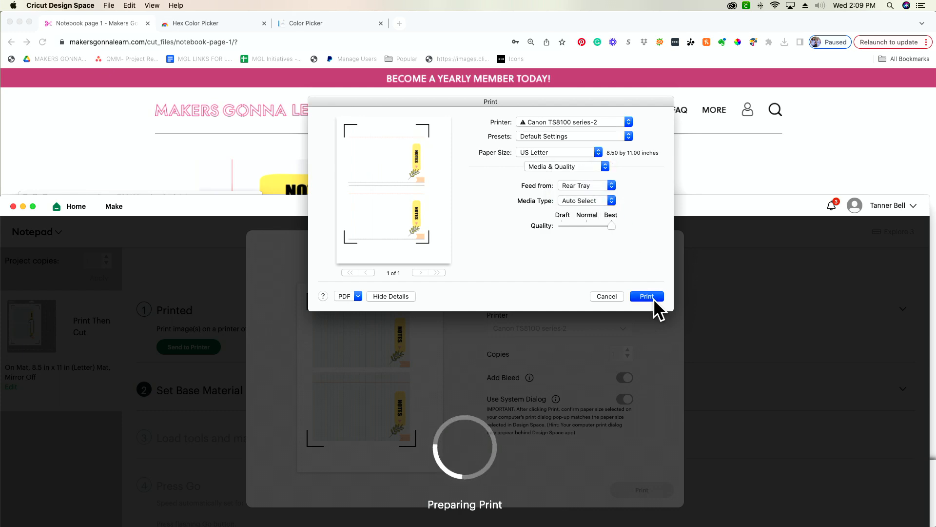
{"action": "left_click", "coordinate": [652, 298]}
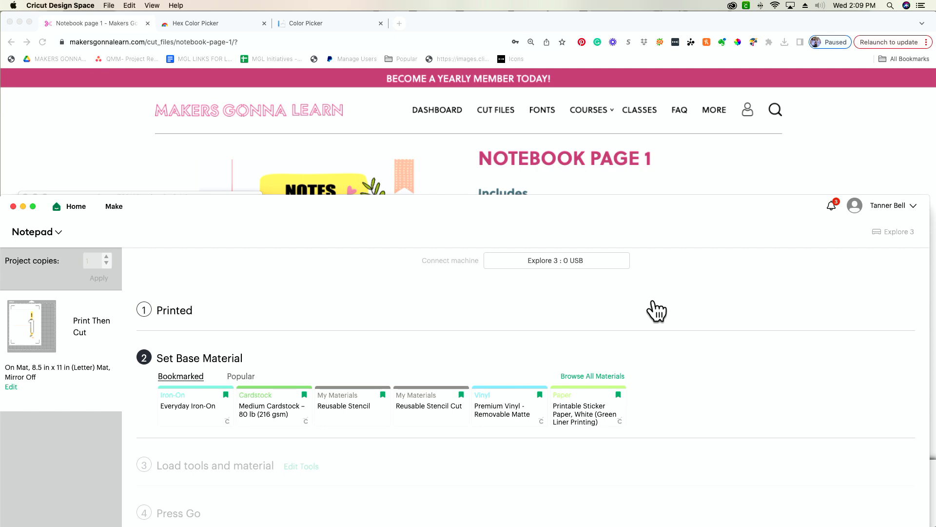
Move the Design Space window back up, reopen the print setup, and set 5 copies with Use System Dialog on
{"action": "left_click_drag", "start_coordinate": [449, 213], "coordinate": [457, 54]}
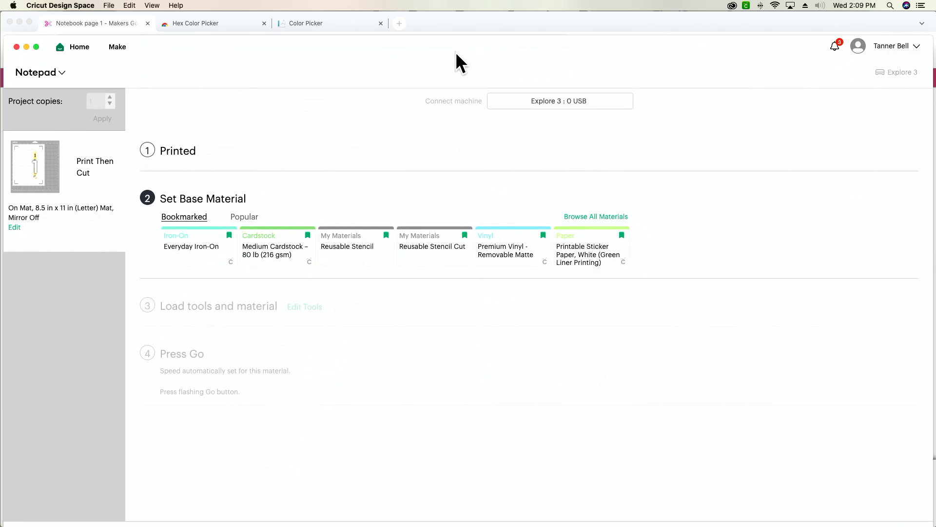
{"action": "left_click_drag", "start_coordinate": [713, 50], "coordinate": [715, 27]}
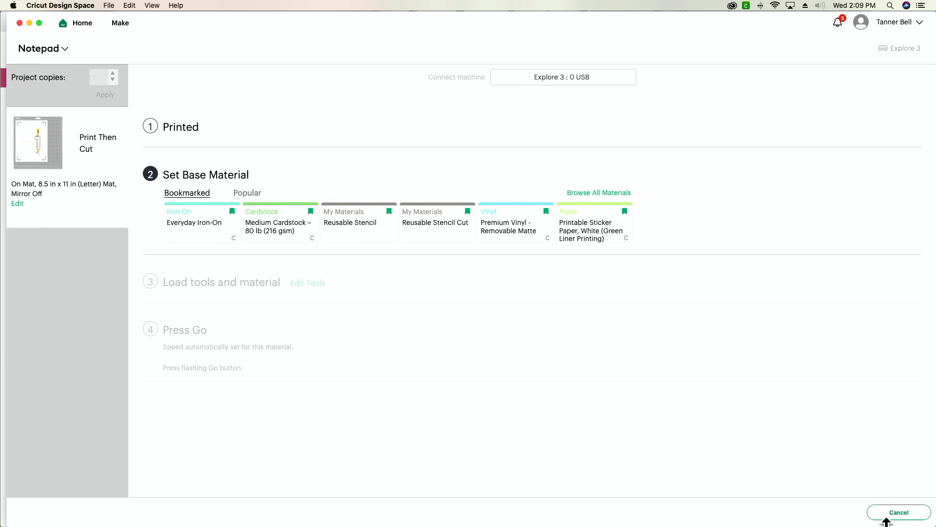
{"action": "left_click", "coordinate": [176, 131]}
{"action": "left_click", "coordinate": [188, 166]}
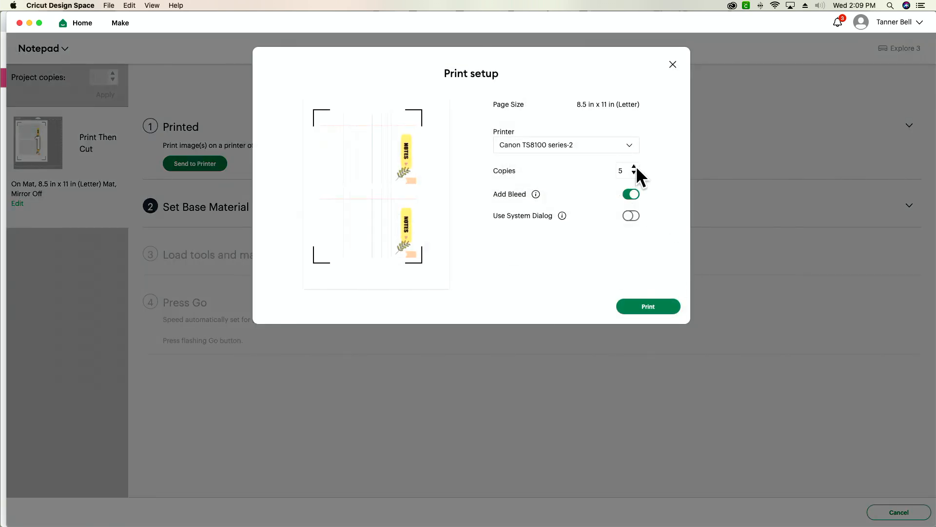
{"action": "left_click", "coordinate": [631, 215]}
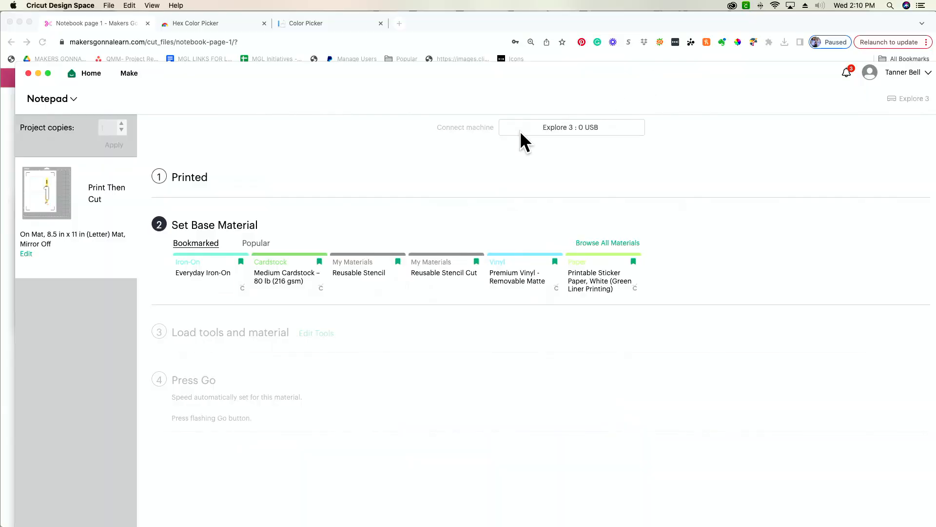
Move the Design Space window back up and cancel out of the Make screen to the mat preview
{"action": "left_click_drag", "start_coordinate": [557, 66], "coordinate": [532, 17]}
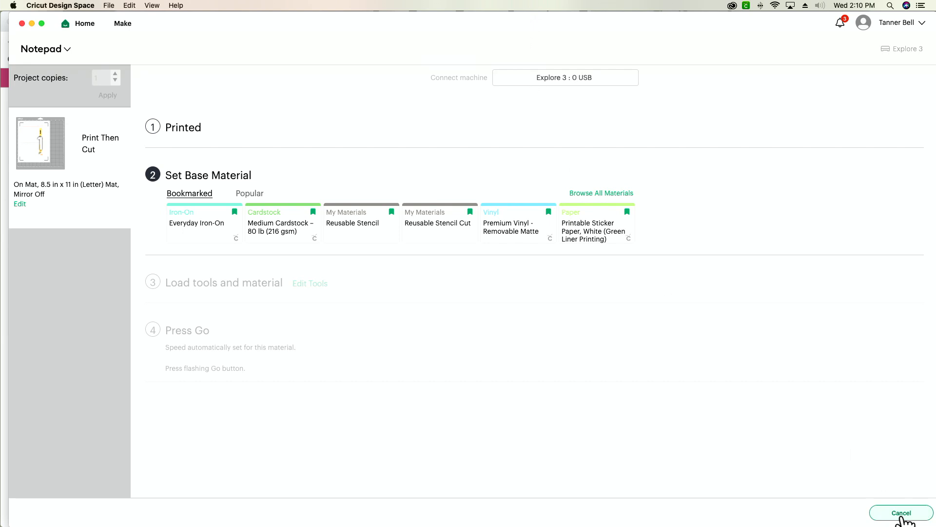
{"action": "left_click", "coordinate": [901, 513]}
{"action": "left_click", "coordinate": [514, 63]}
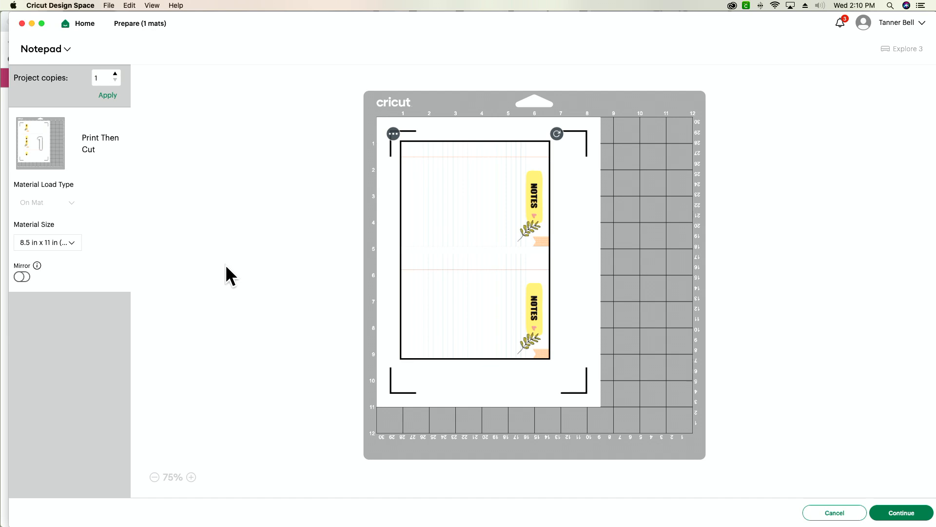
Apply 5 project copies to the mats, and restore the project copies to 1
{"action": "left_click", "coordinate": [116, 74]}
{"action": "left_click", "coordinate": [115, 73]}
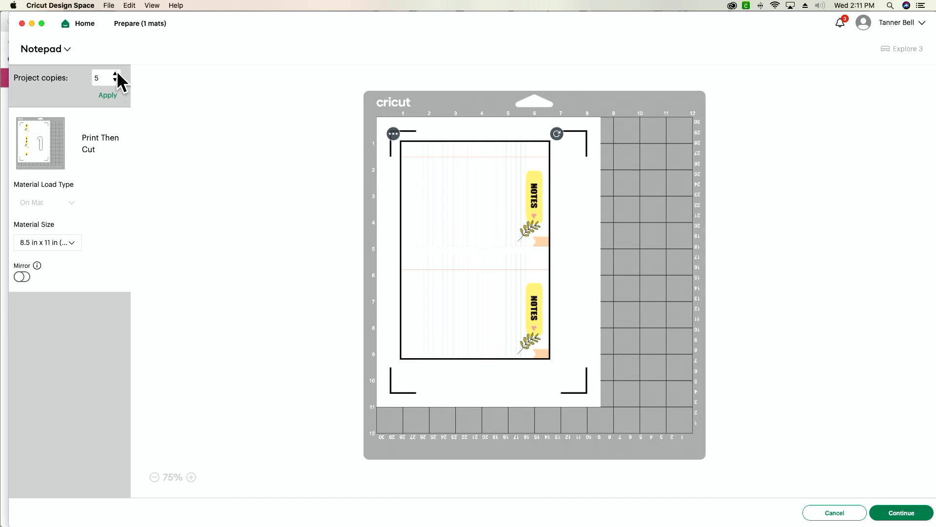
{"action": "left_click", "coordinate": [108, 96]}
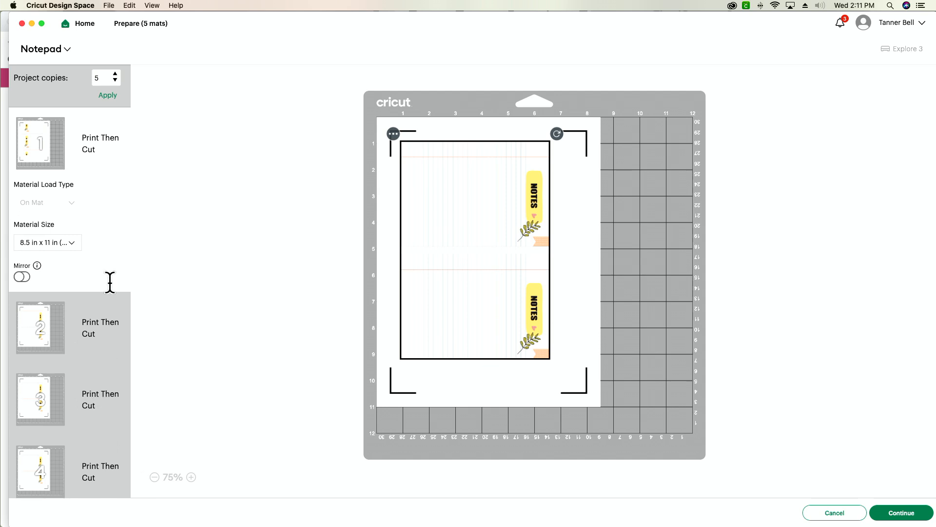
{"action": "left_click", "coordinate": [104, 76]}
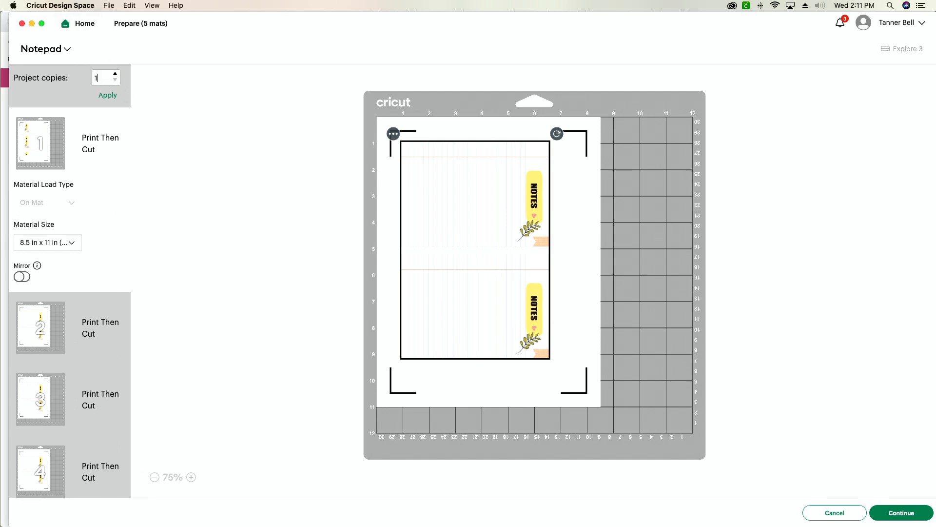
{"action": "left_click", "coordinate": [108, 95]}
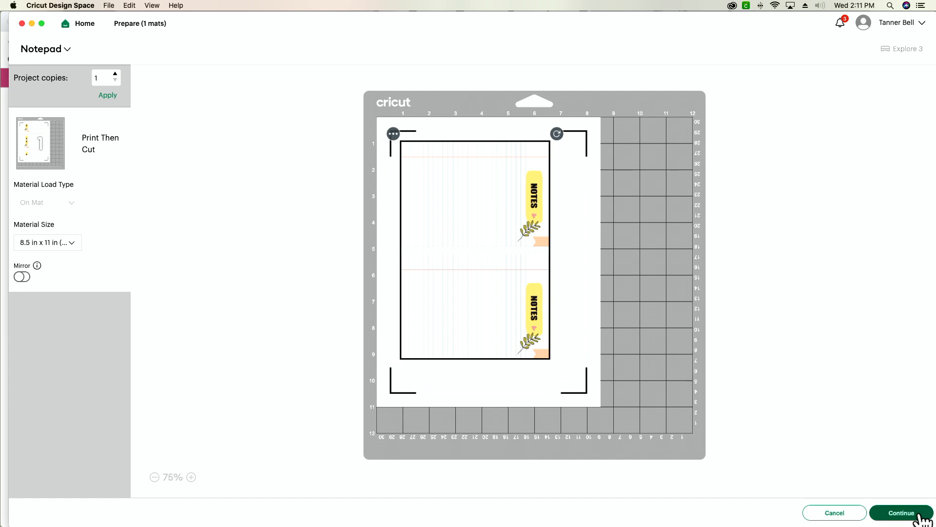
Continue from the mat preview to the Make screen and mark the page as already printed
{"action": "left_click", "coordinate": [896, 512]}
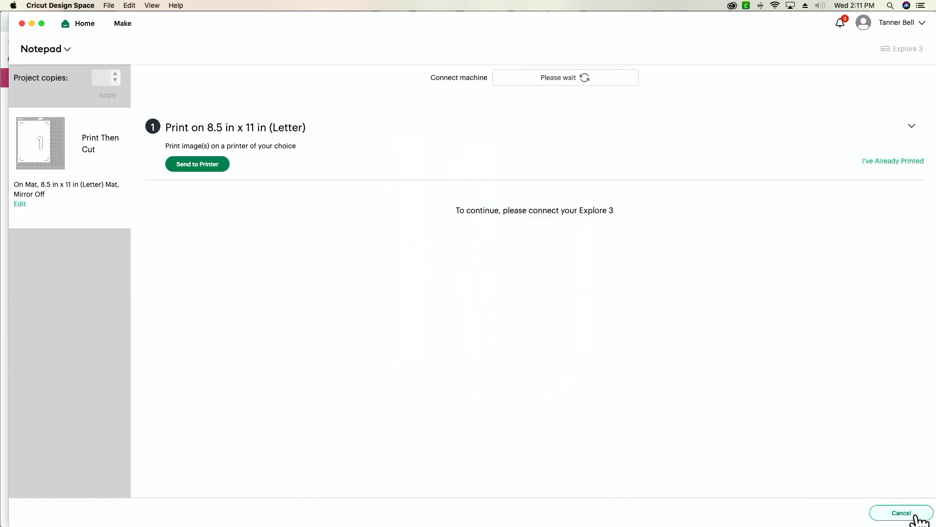
{"action": "left_click", "coordinate": [881, 161]}
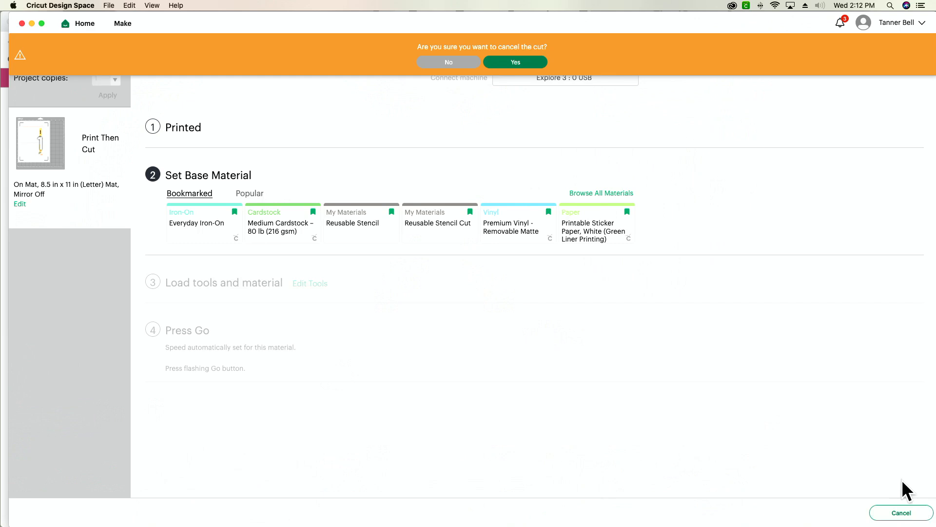
{"action": "left_click", "coordinate": [518, 62]}
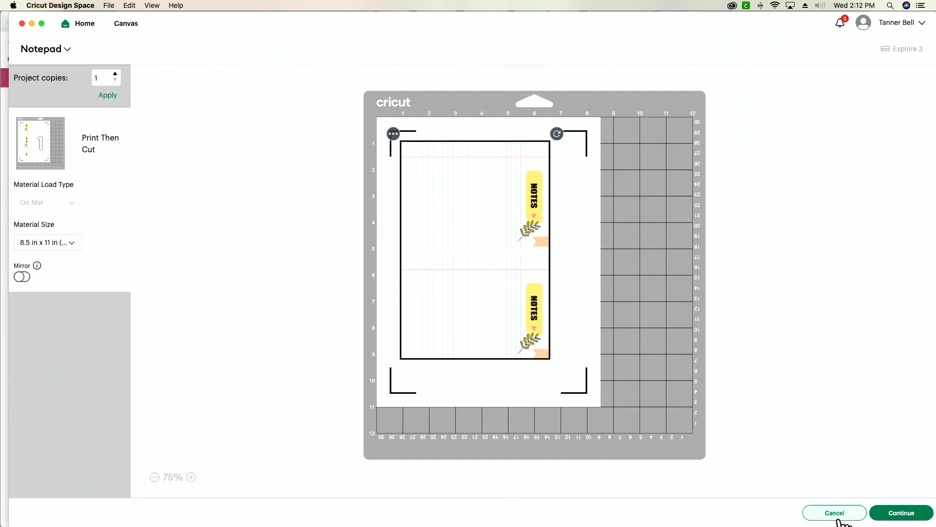
Cancel the mat preview to return to the canvas and save the Notepad project
{"action": "left_click", "coordinate": [837, 510]}
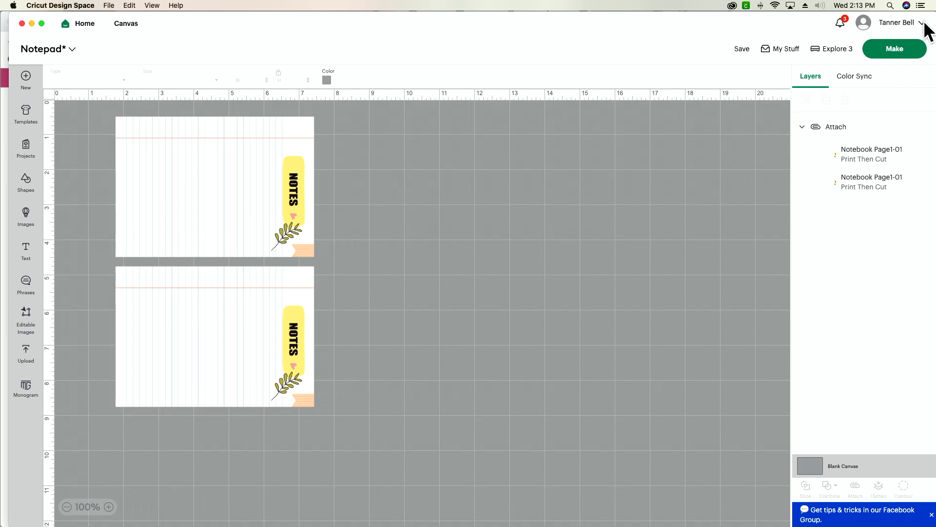
{"action": "left_click", "coordinate": [738, 48]}
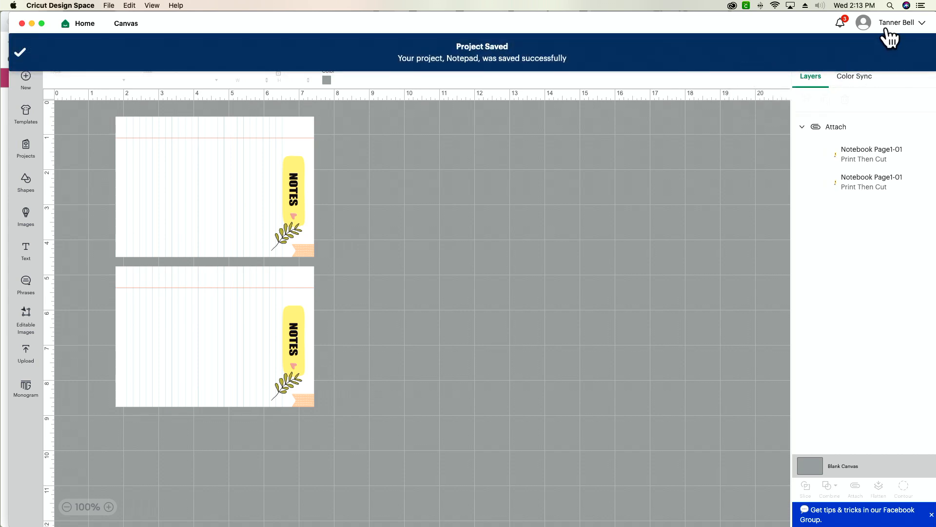
Open the machine settings of Design Space and choose Explore 3 as the device for machine calibration
{"action": "left_click", "coordinate": [922, 23]}
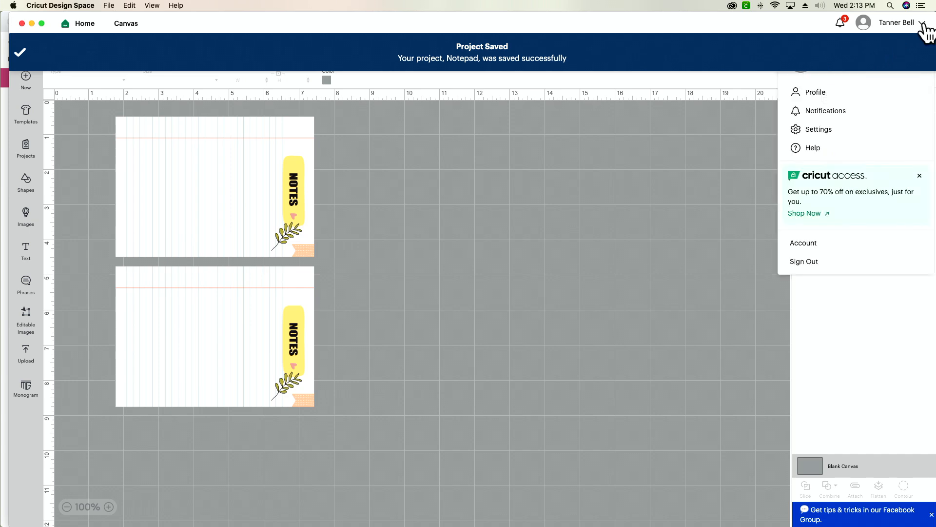
{"action": "left_click", "coordinate": [824, 130]}
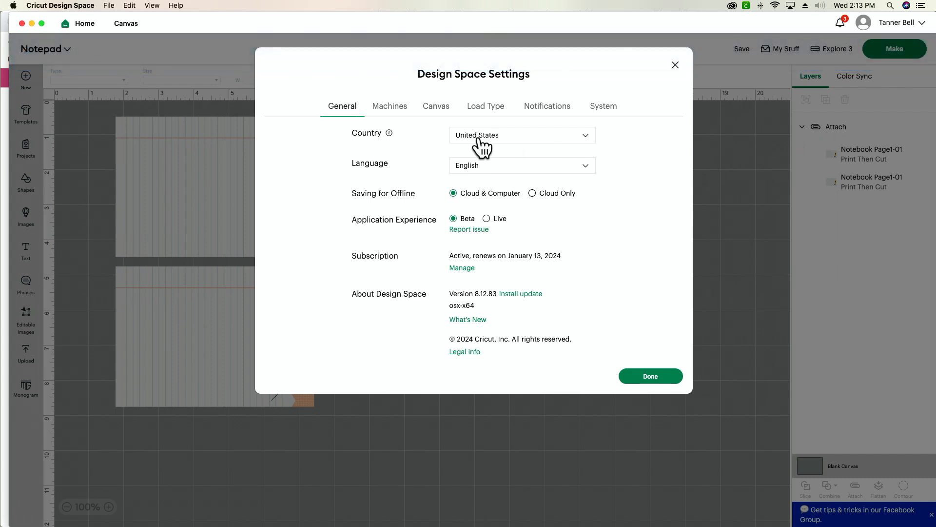
{"action": "left_click", "coordinate": [399, 110]}
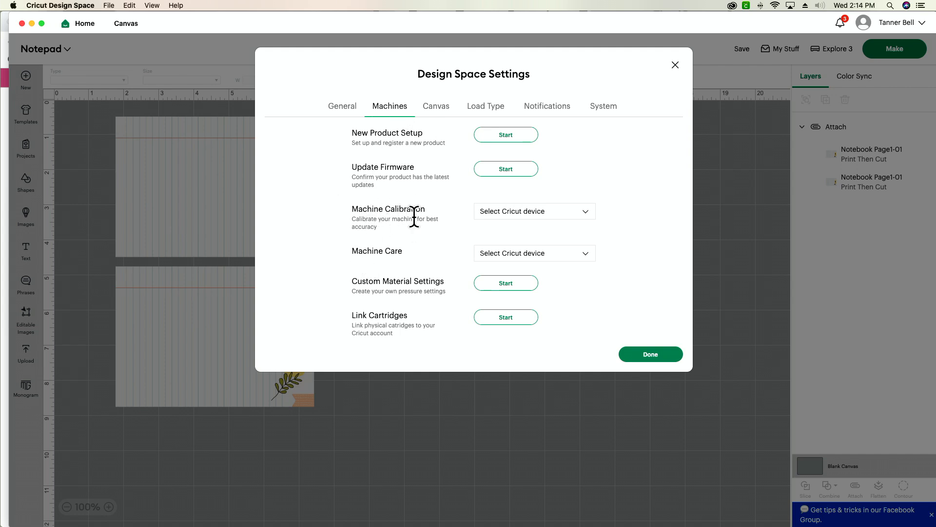
{"action": "left_click", "coordinate": [528, 224]}
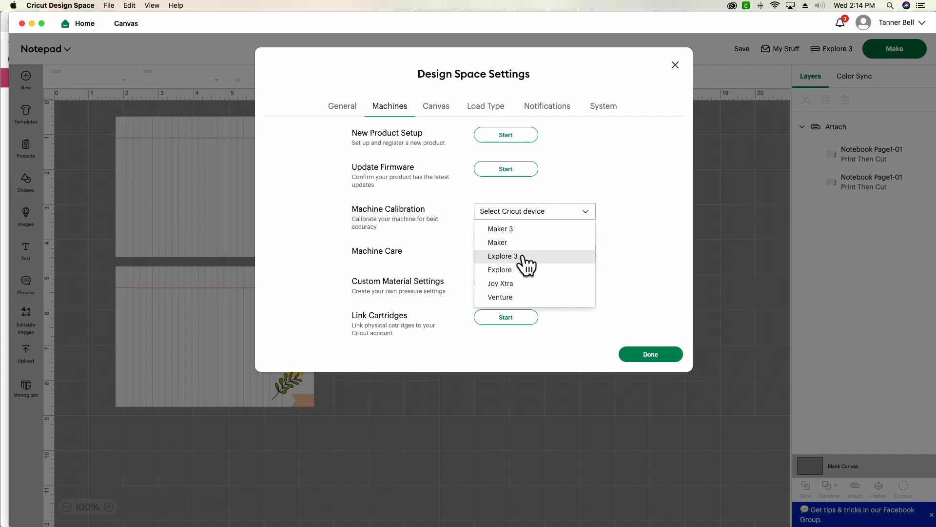
{"action": "left_click", "coordinate": [502, 256]}
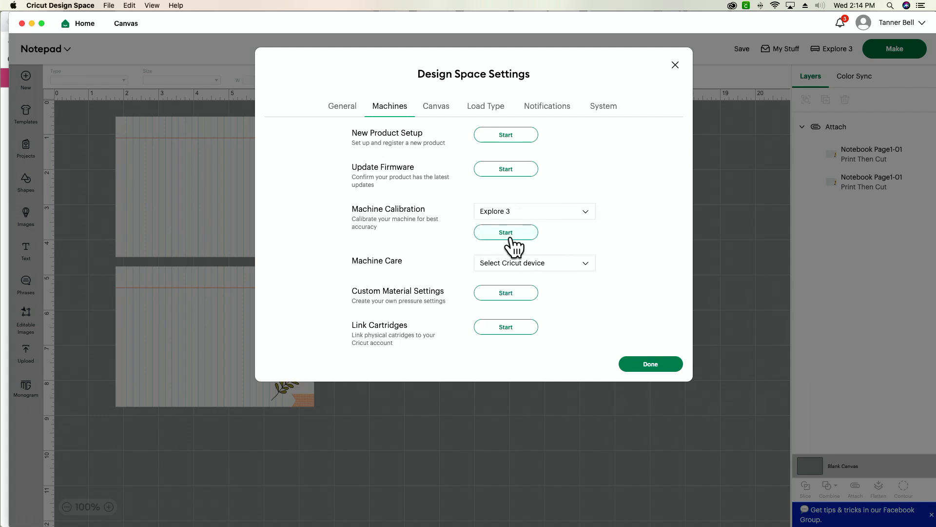
Start the Print Then Cut calibration and print the calibration sheet on the Canon TS8100 series-2
{"action": "left_click", "coordinate": [510, 234]}
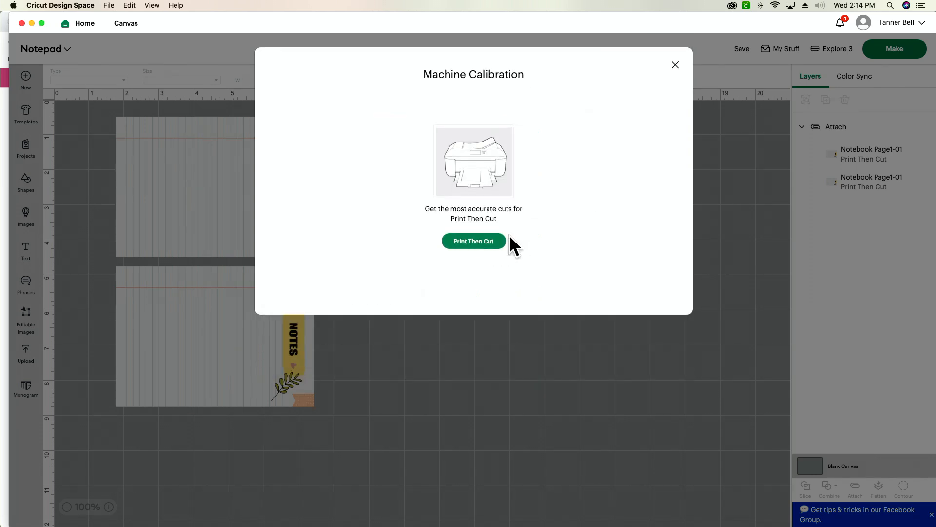
{"action": "left_click", "coordinate": [488, 253]}
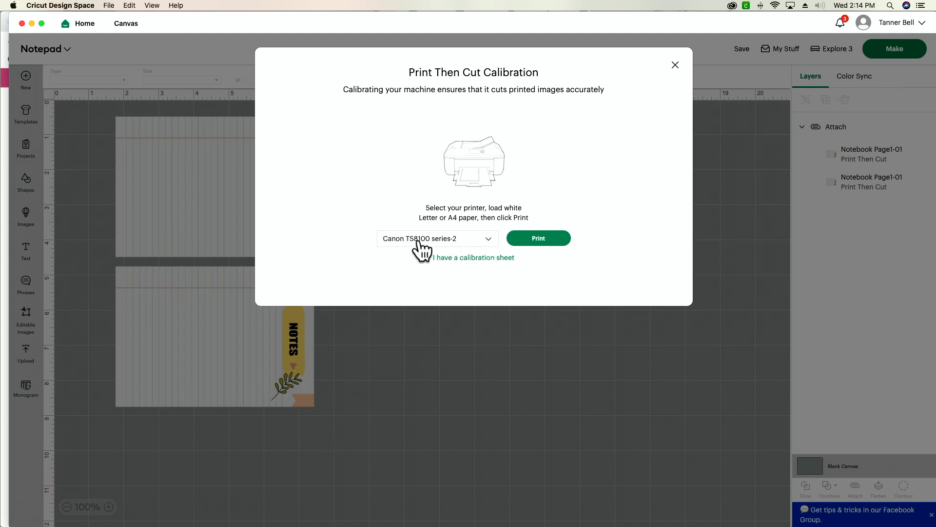
{"action": "left_click", "coordinate": [548, 241]}
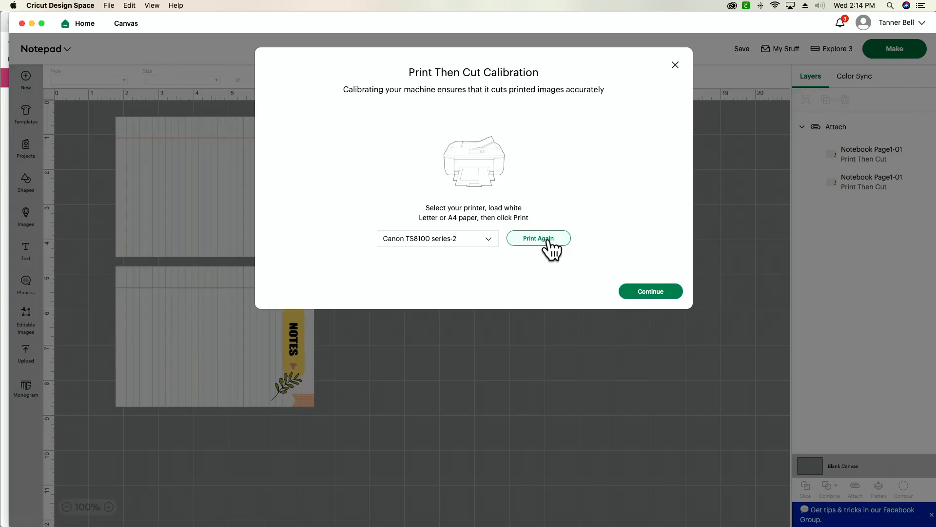